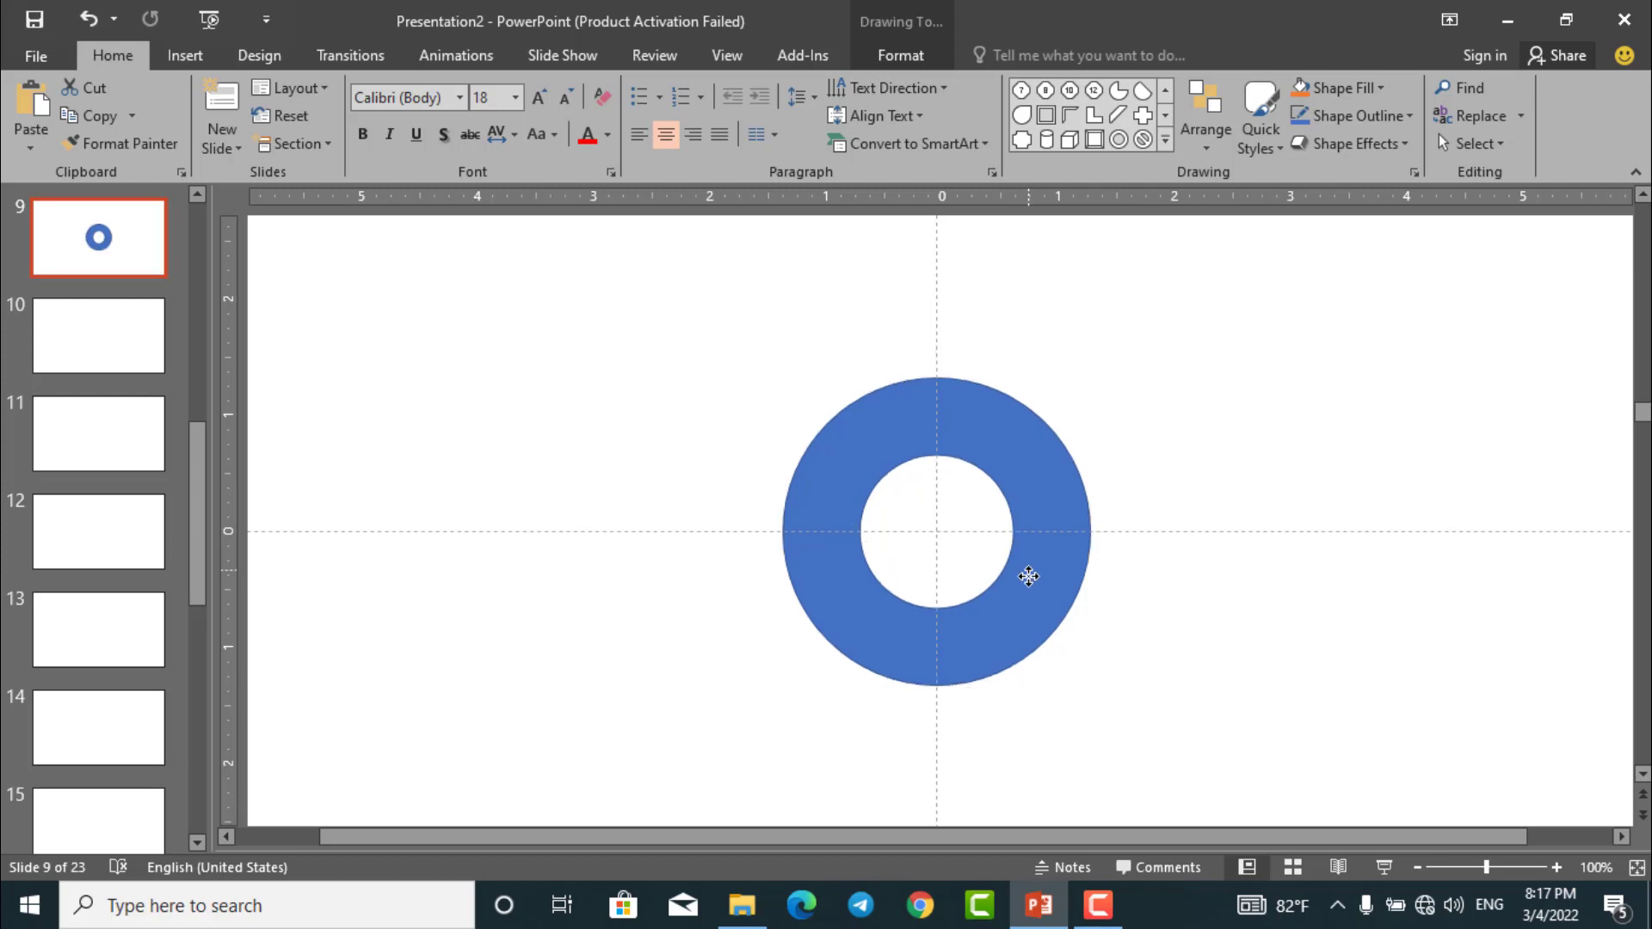
Shrink the donut to about 2.49 inches wide, reduce its hole and keep it centred on the guides
{"action": "left_click_drag", "start_coordinate": [861, 532], "coordinate": [866, 551]}
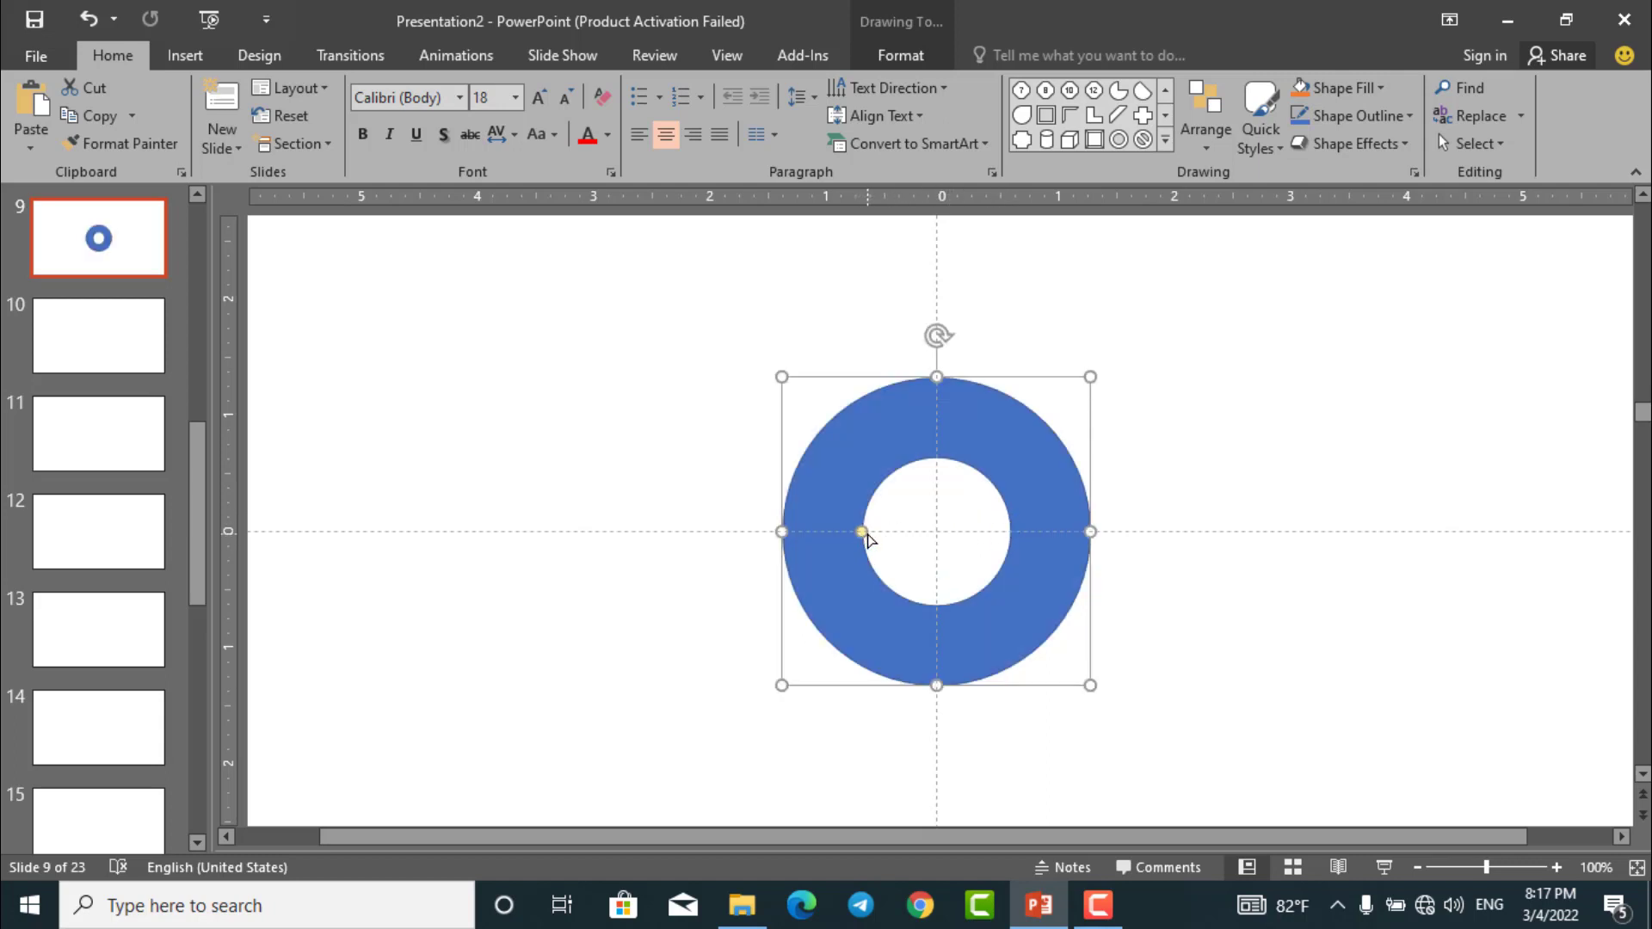
{"action": "left_click_drag", "start_coordinate": [865, 534], "coordinate": [879, 542]}
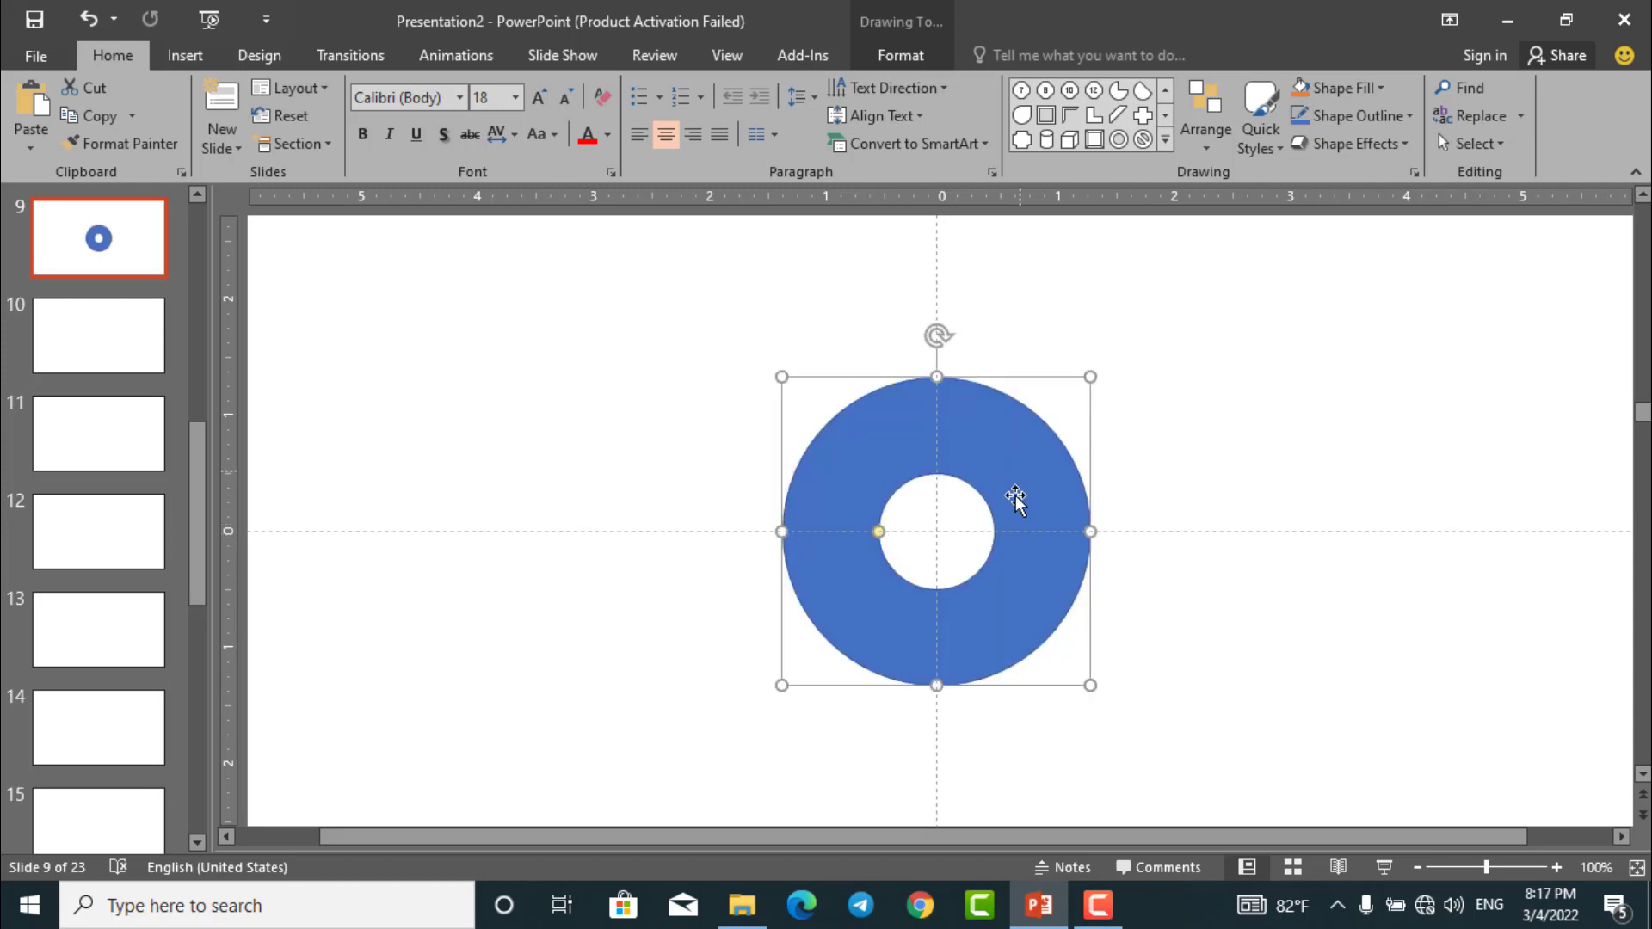
{"action": "left_click_drag", "start_coordinate": [879, 533], "coordinate": [863, 540]}
{"action": "left_click_drag", "start_coordinate": [1090, 377], "coordinate": [1072, 395]}
{"action": "left_click_drag", "start_coordinate": [1025, 446], "coordinate": [1035, 437]}
Remove the outline from the donut shape
{"action": "left_click", "coordinate": [900, 55]}
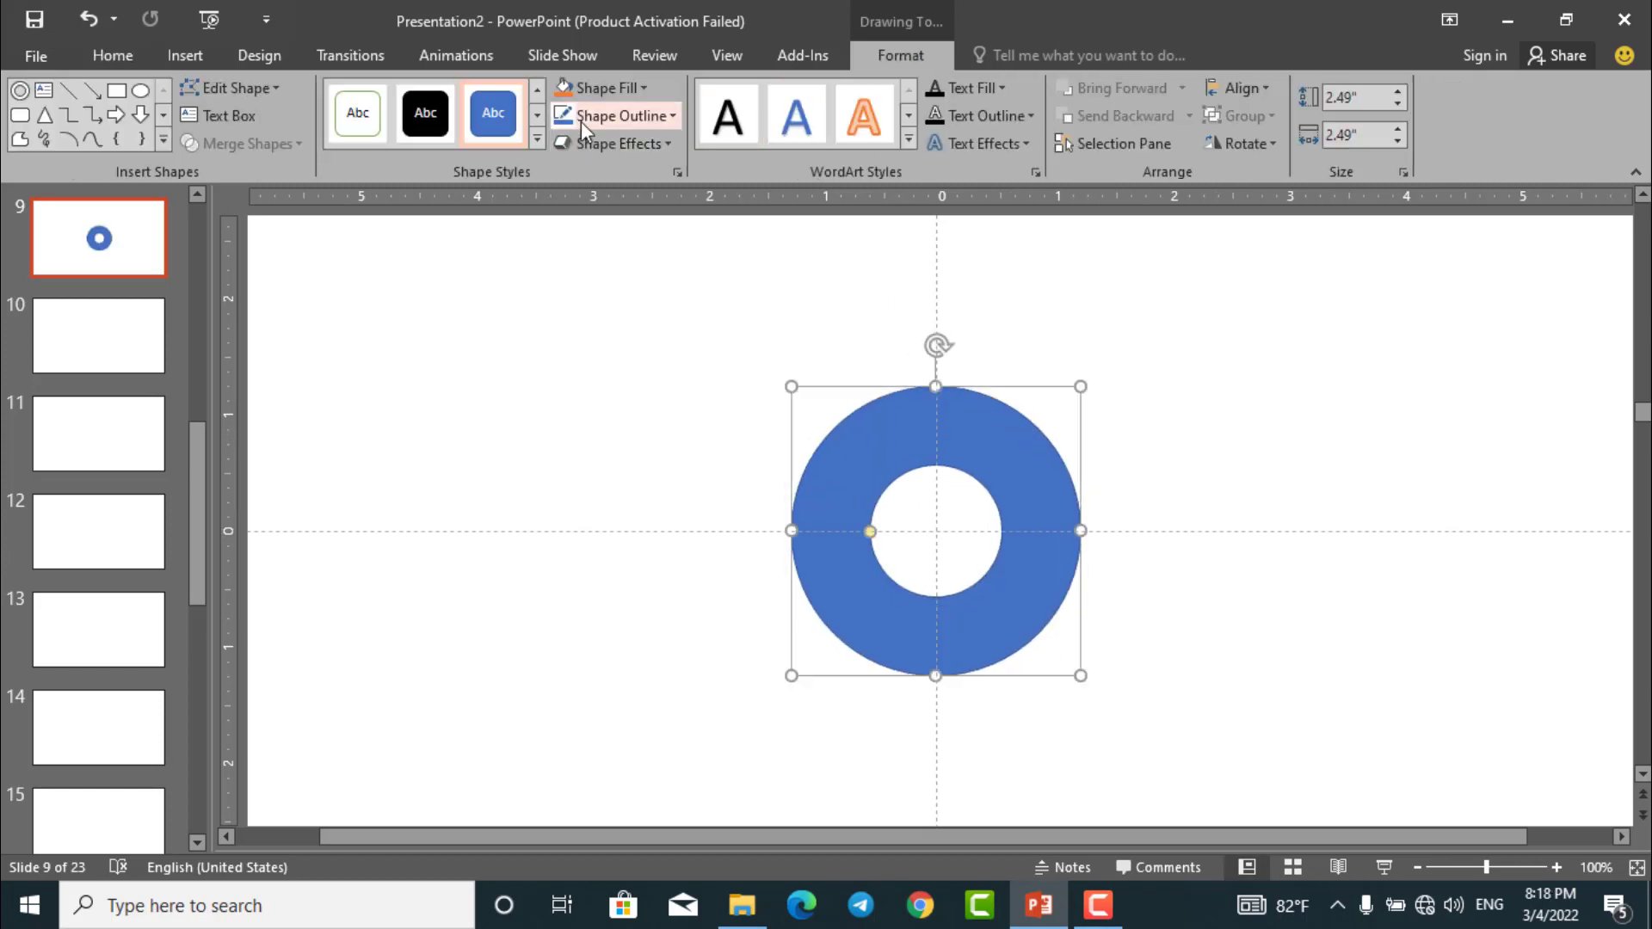
{"action": "left_click", "coordinate": [674, 117]}
{"action": "left_click", "coordinate": [639, 378]}
{"action": "left_click", "coordinate": [645, 392]}
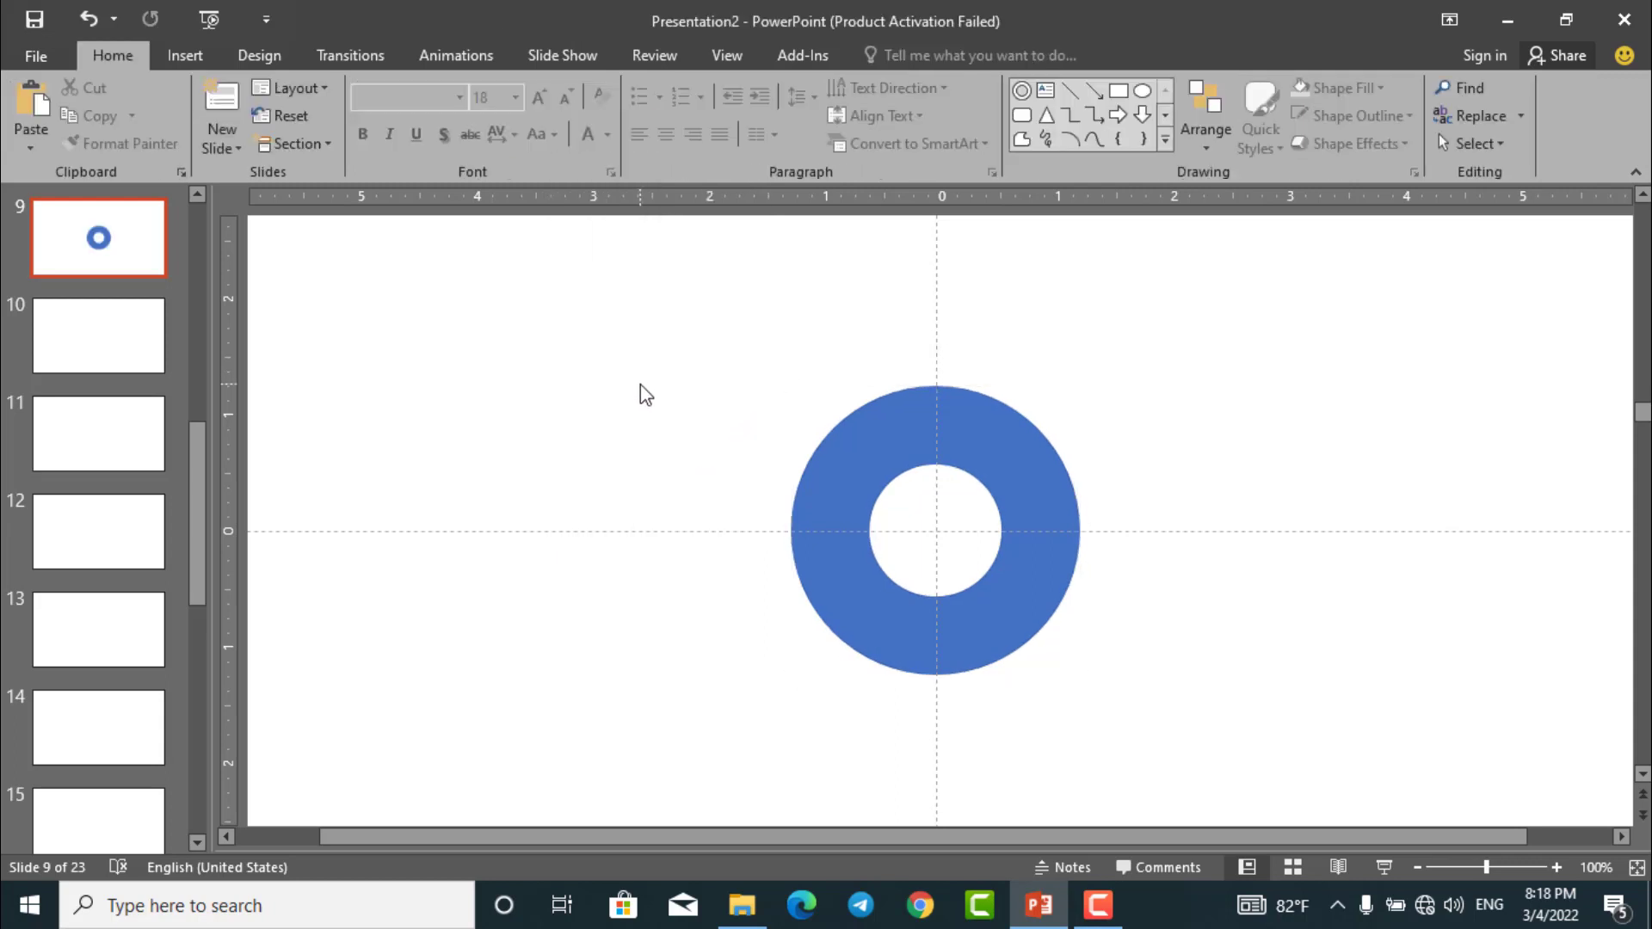
Reduce the donut's hole to about 1 inch in diameter
{"action": "left_click", "coordinate": [873, 539]}
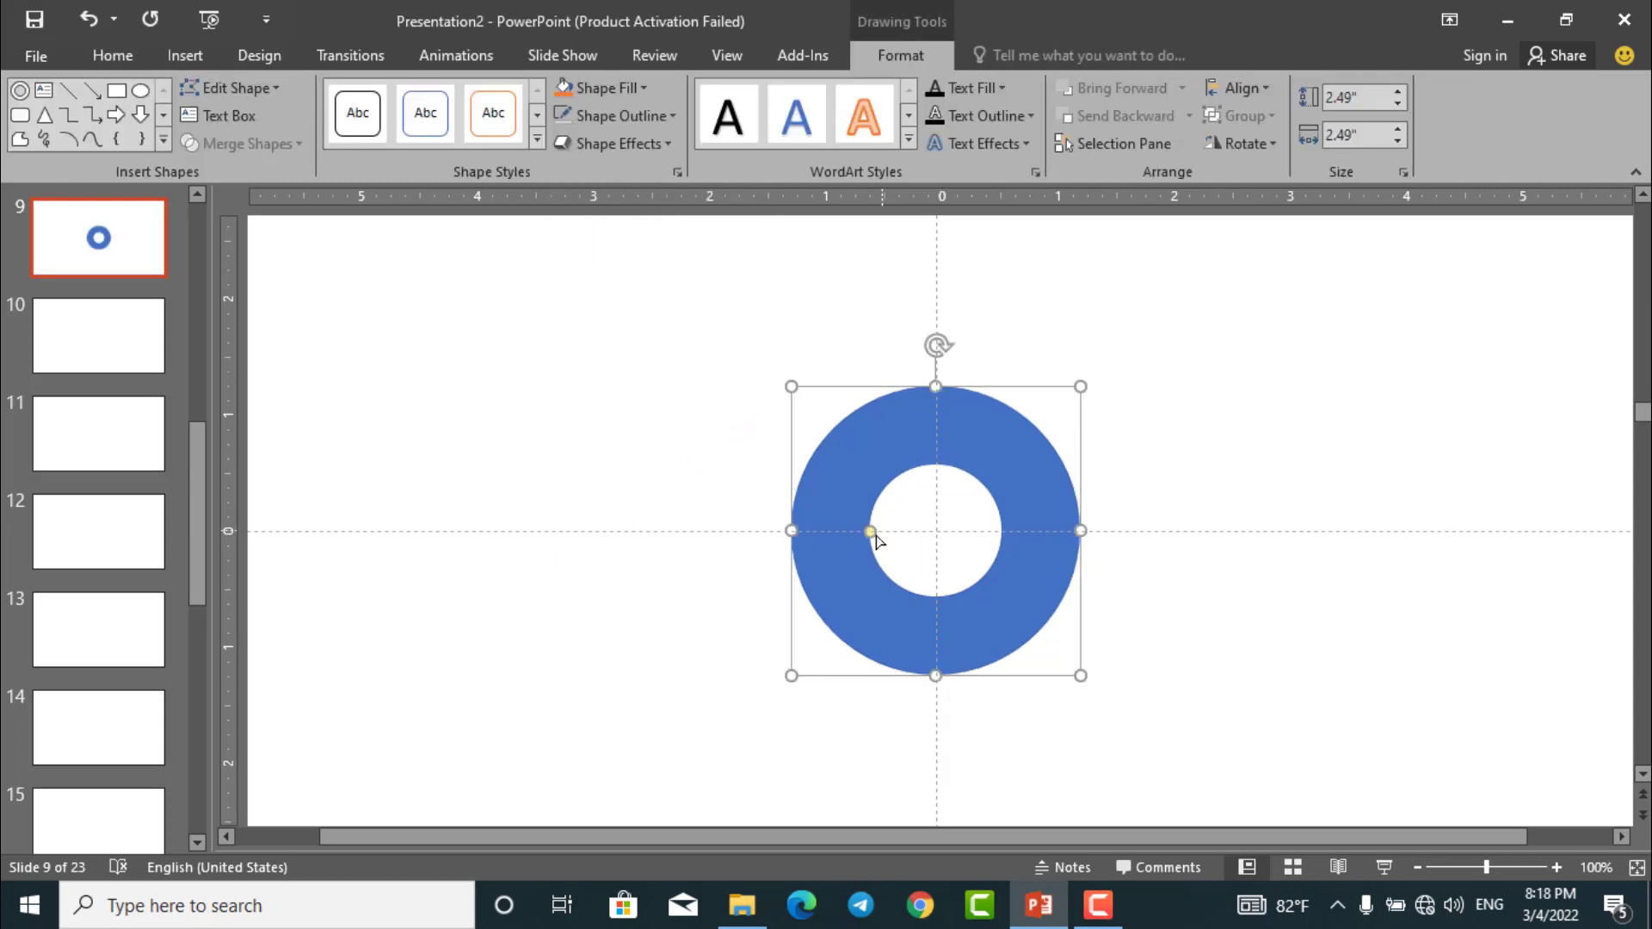
{"action": "left_click_drag", "start_coordinate": [874, 542], "coordinate": [879, 546]}
{"action": "left_click", "coordinate": [1156, 379]}
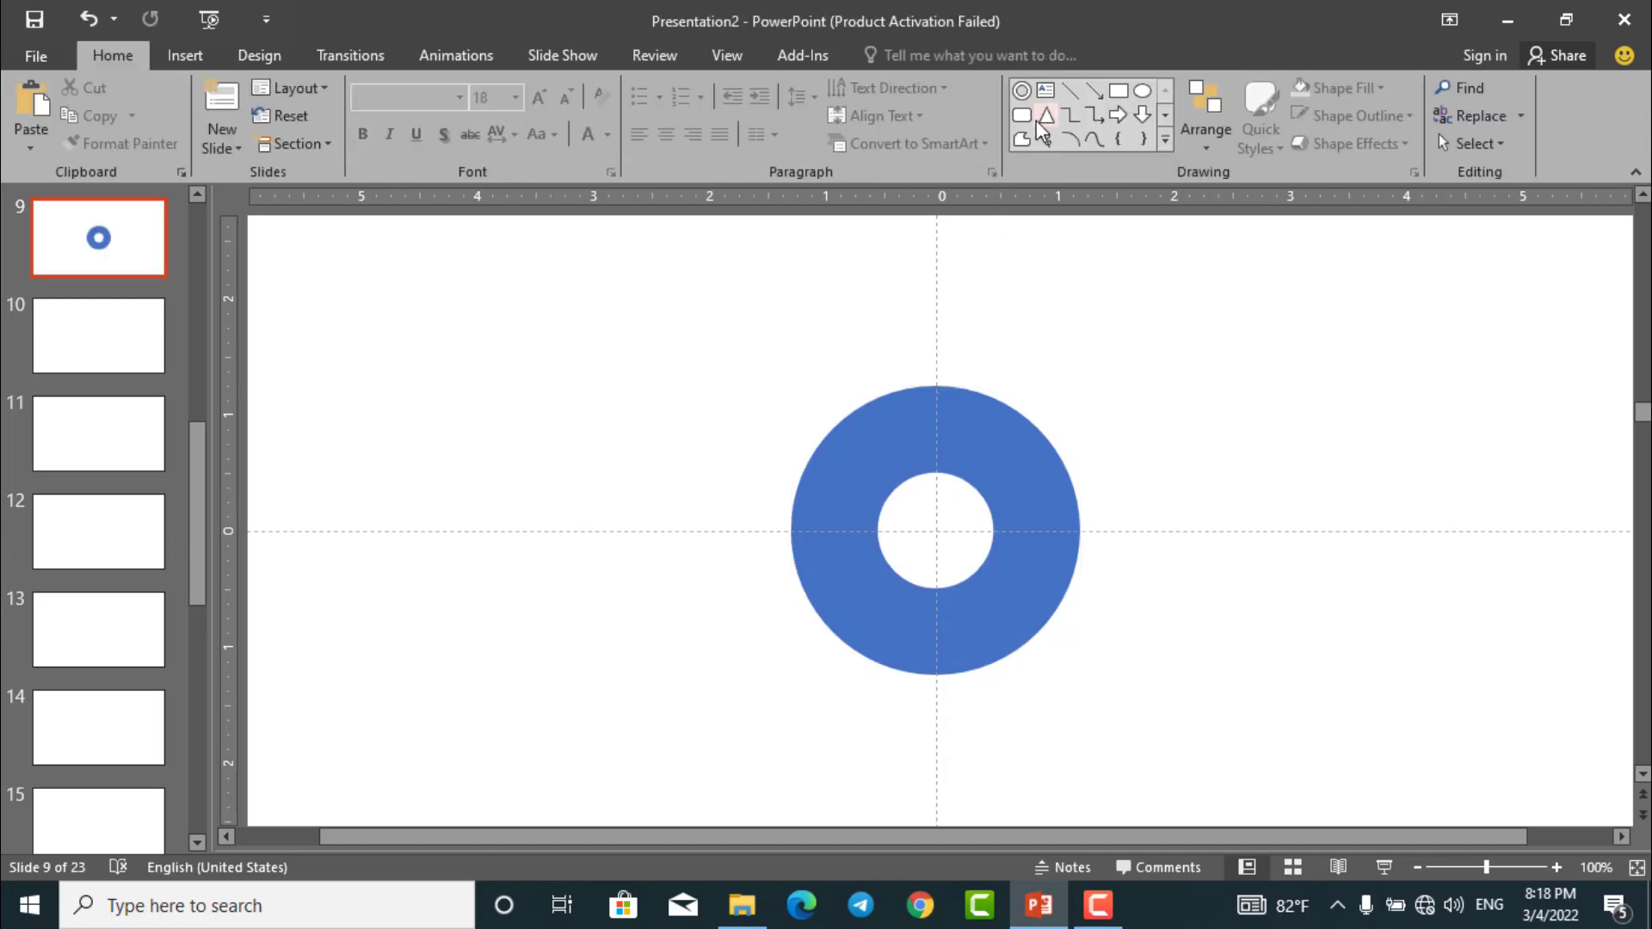
Draw a closed freeform polygon about 3.56 by 3.22 inches over the donut's right part, its long edge cutting the ring diagonally
{"action": "left_click", "coordinate": [1022, 139]}
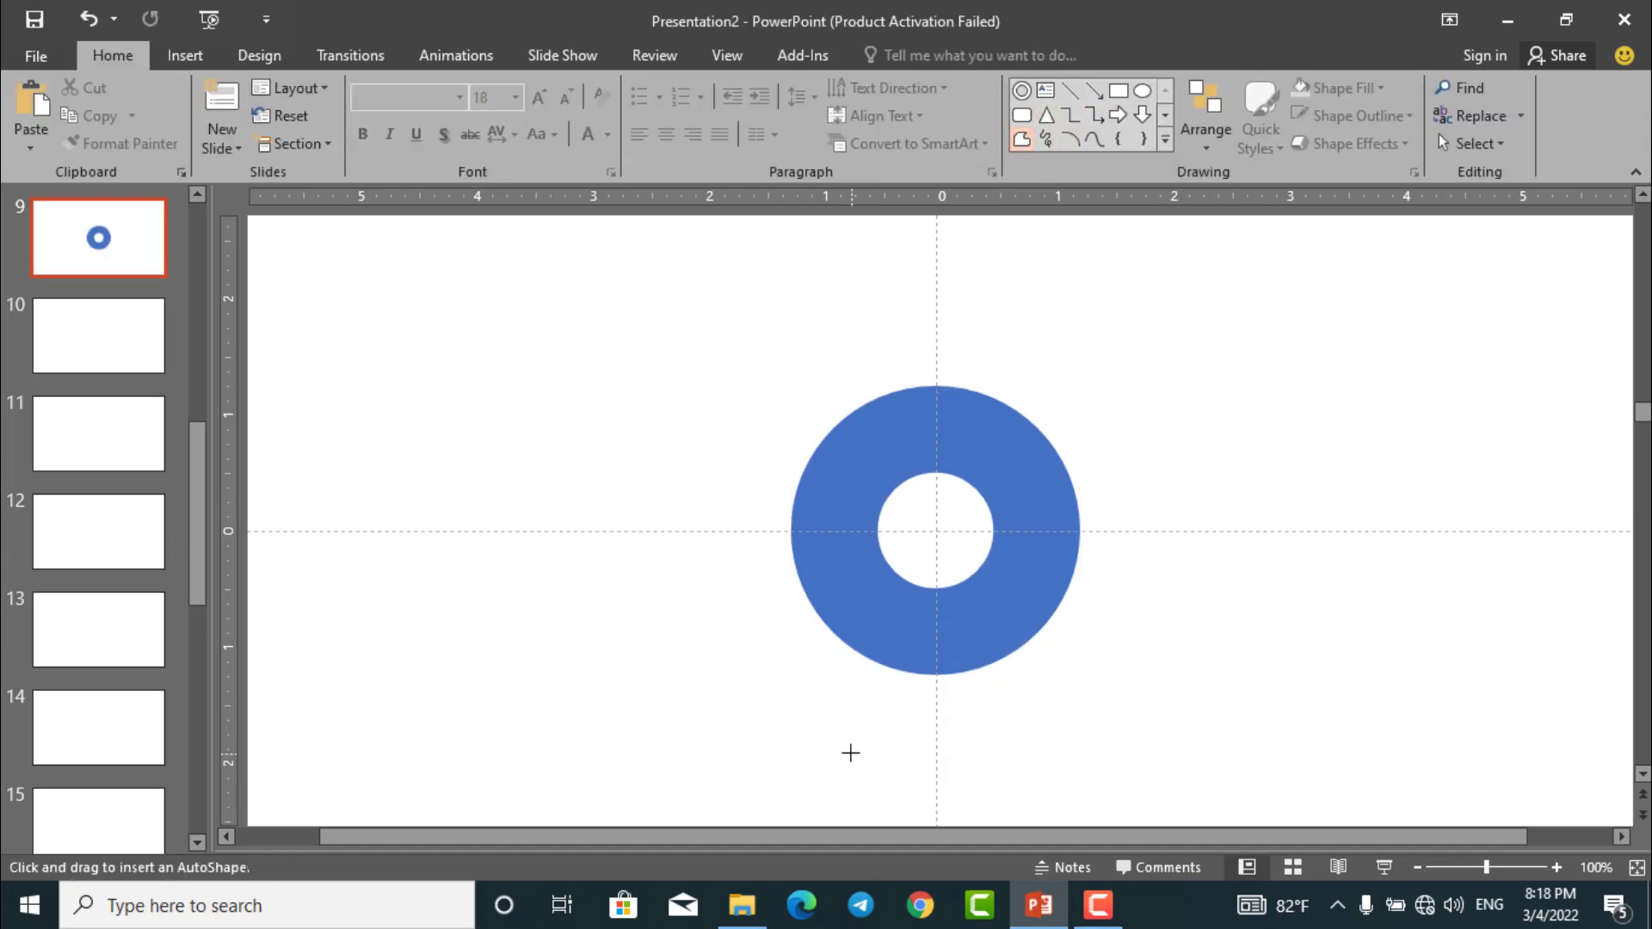
{"action": "left_click", "coordinate": [880, 766]}
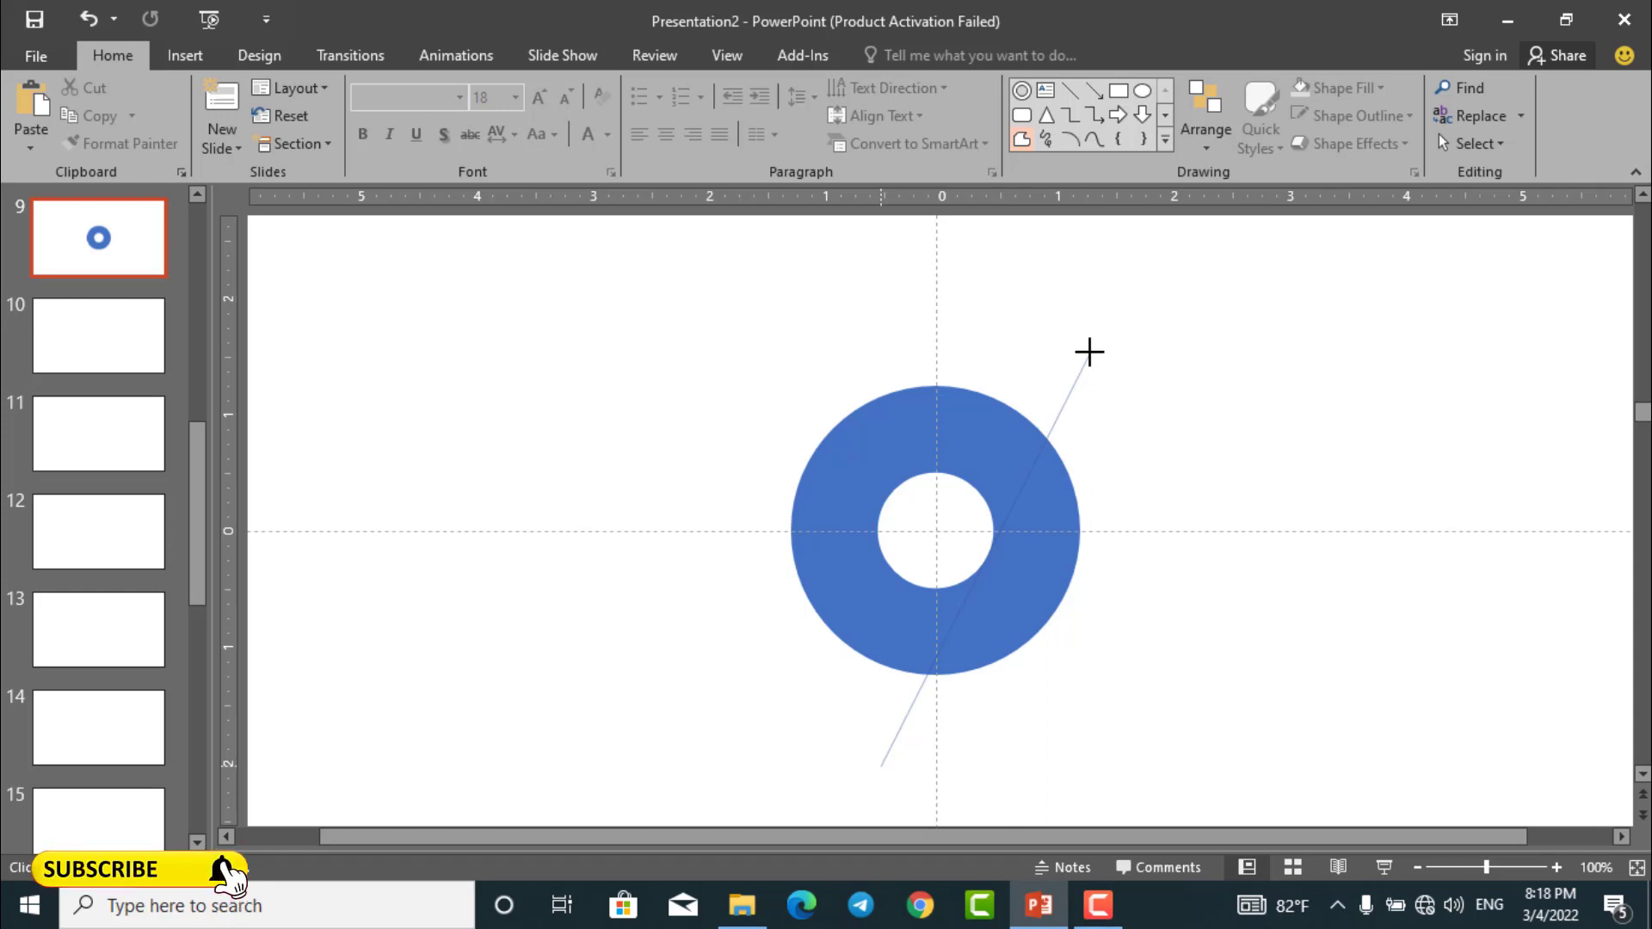
{"action": "left_click", "coordinate": [1091, 354]}
{"action": "left_click", "coordinate": [1256, 466]}
{"action": "left_click", "coordinate": [1227, 696]}
{"action": "left_click", "coordinate": [1174, 754]}
{"action": "left_click", "coordinate": [883, 764]}
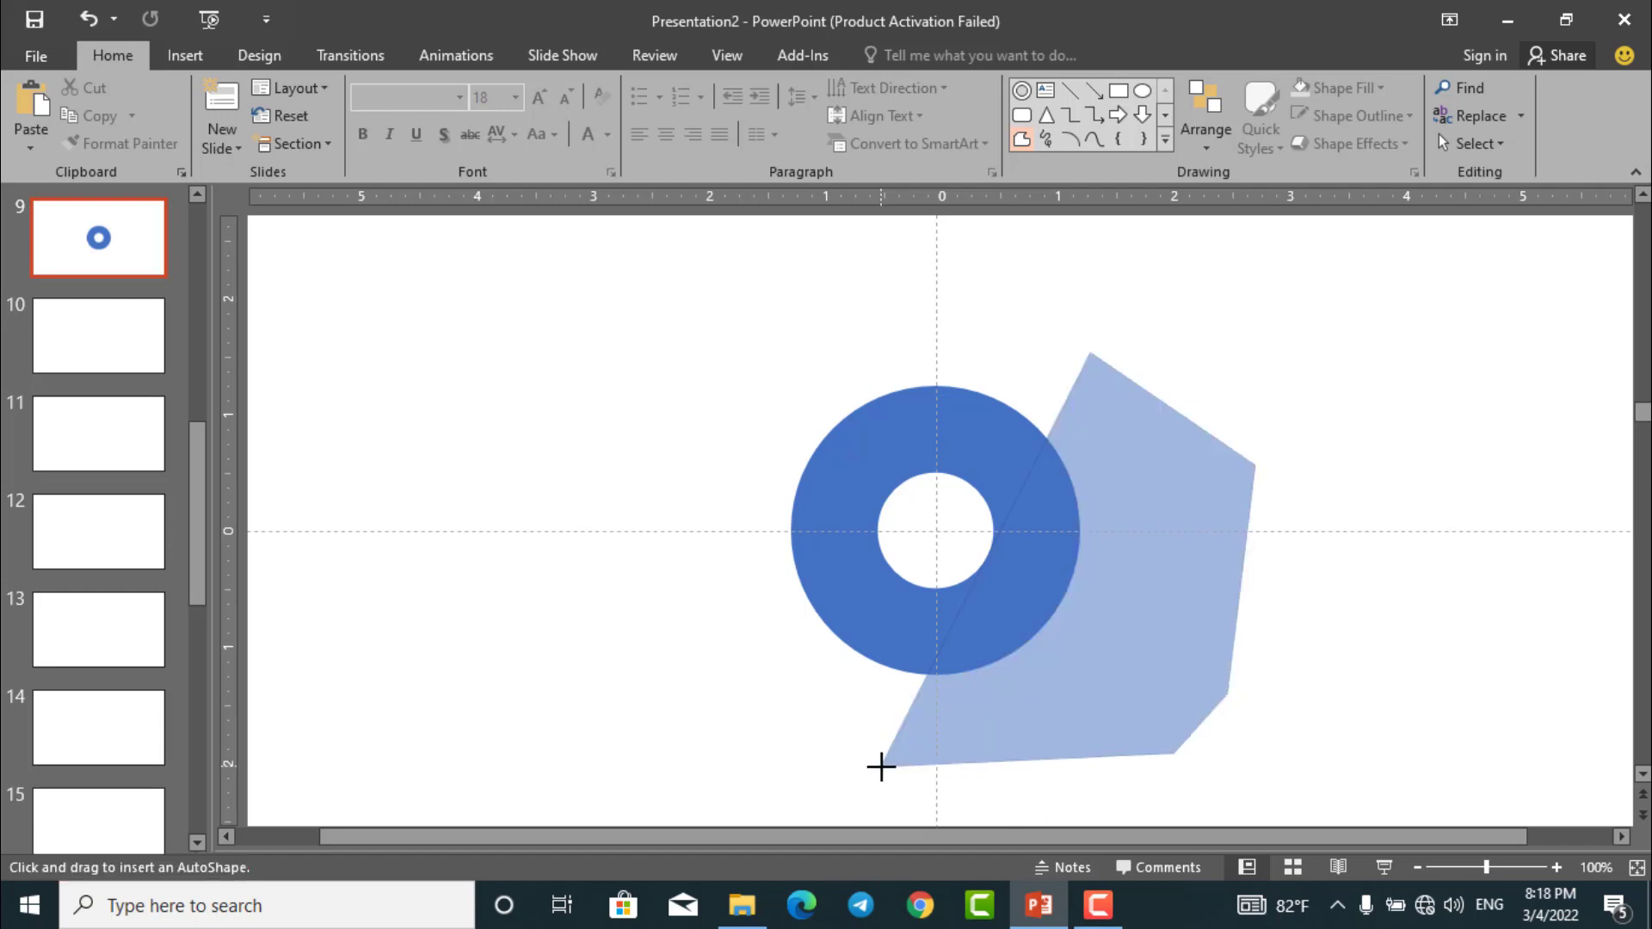
{"action": "left_click", "coordinate": [1413, 597]}
Fragment the donut and the freeform polygon into separate pieces
{"action": "left_click", "coordinate": [884, 637]}
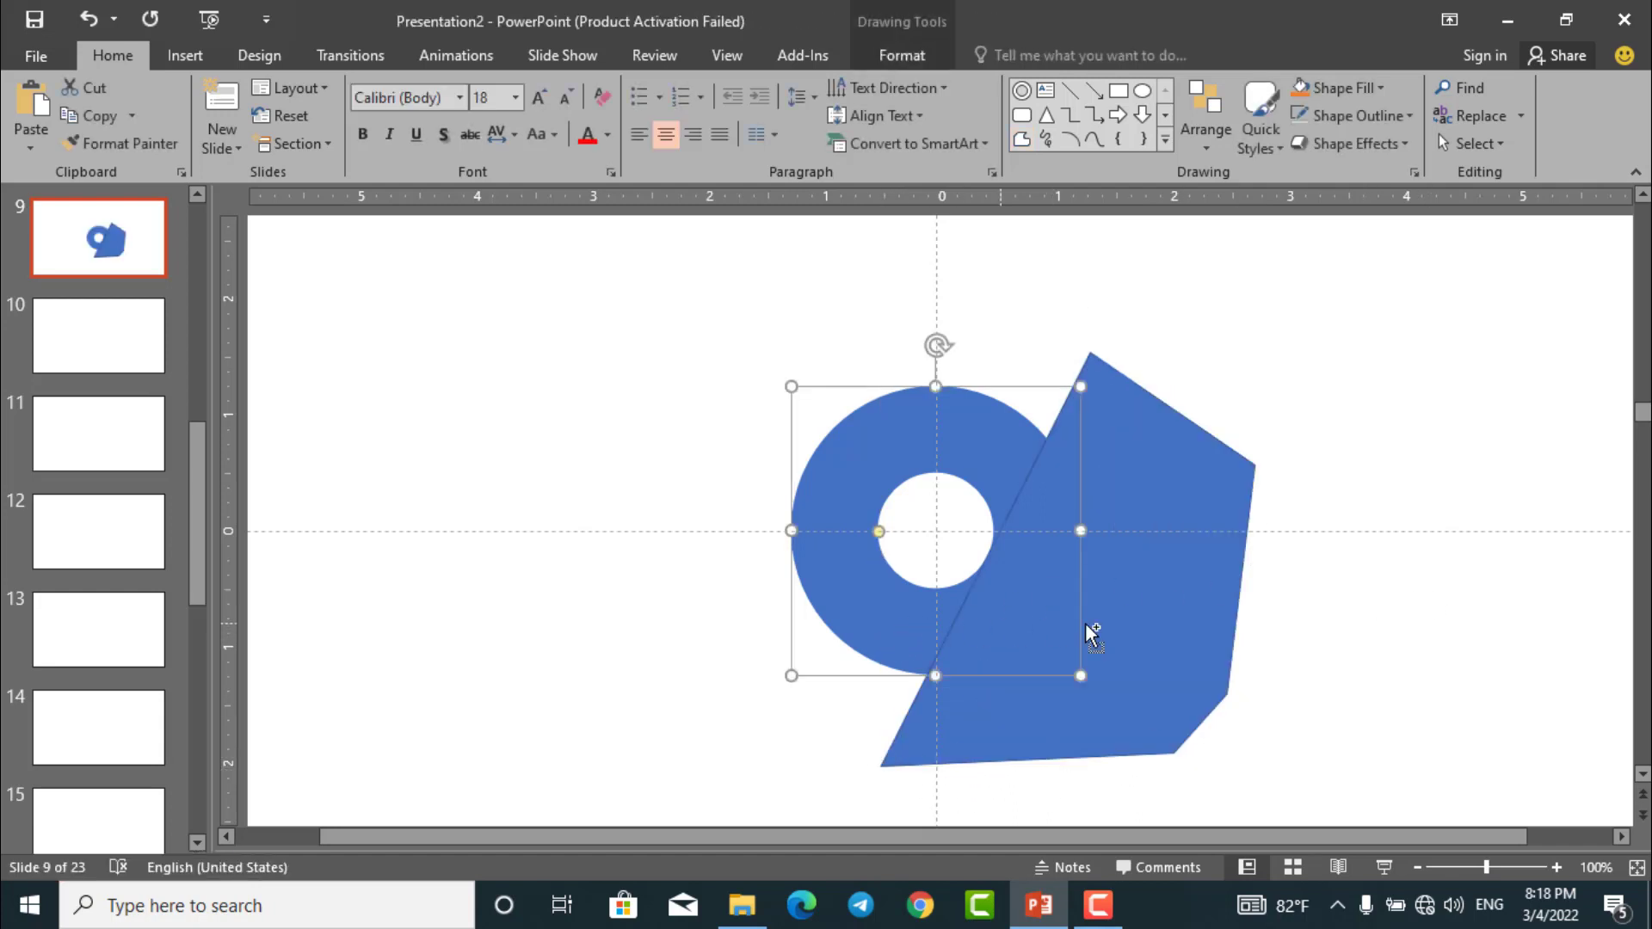
{"action": "left_click", "coordinate": [1043, 513], "text": "shift"}
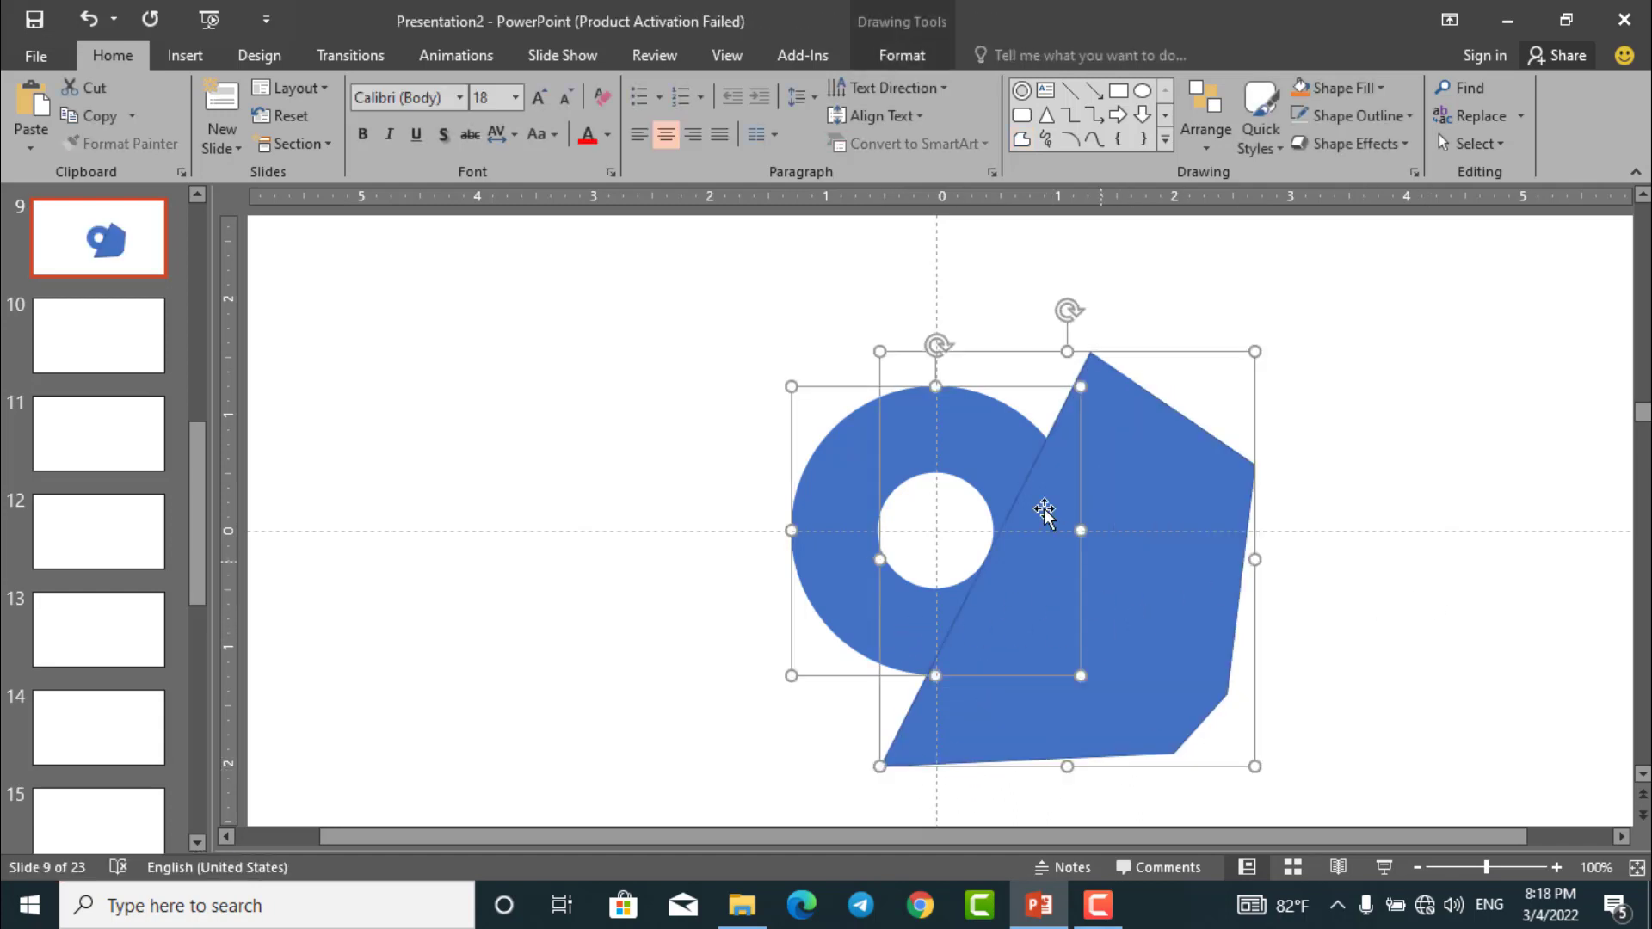
{"action": "left_click", "coordinate": [886, 53]}
{"action": "left_click", "coordinate": [296, 142]}
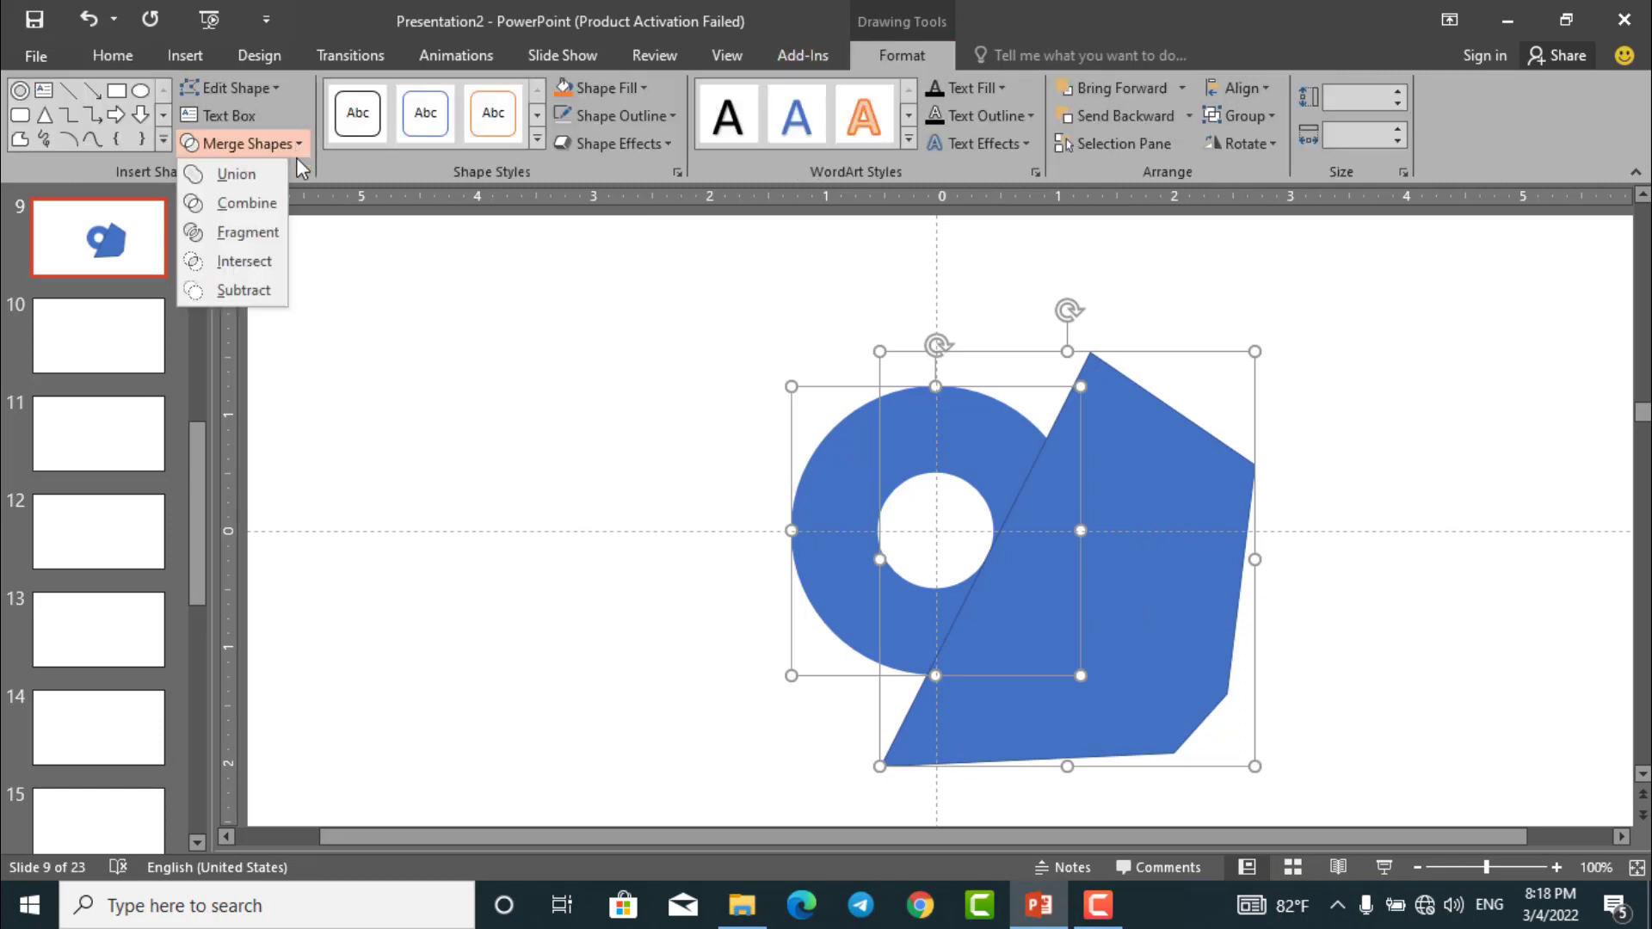
{"action": "left_click", "coordinate": [248, 232]}
{"action": "left_click", "coordinate": [336, 302]}
Delete the polygon piece outside the ring and the circular piece filling the donut's hole
{"action": "left_click", "coordinate": [1190, 603]}
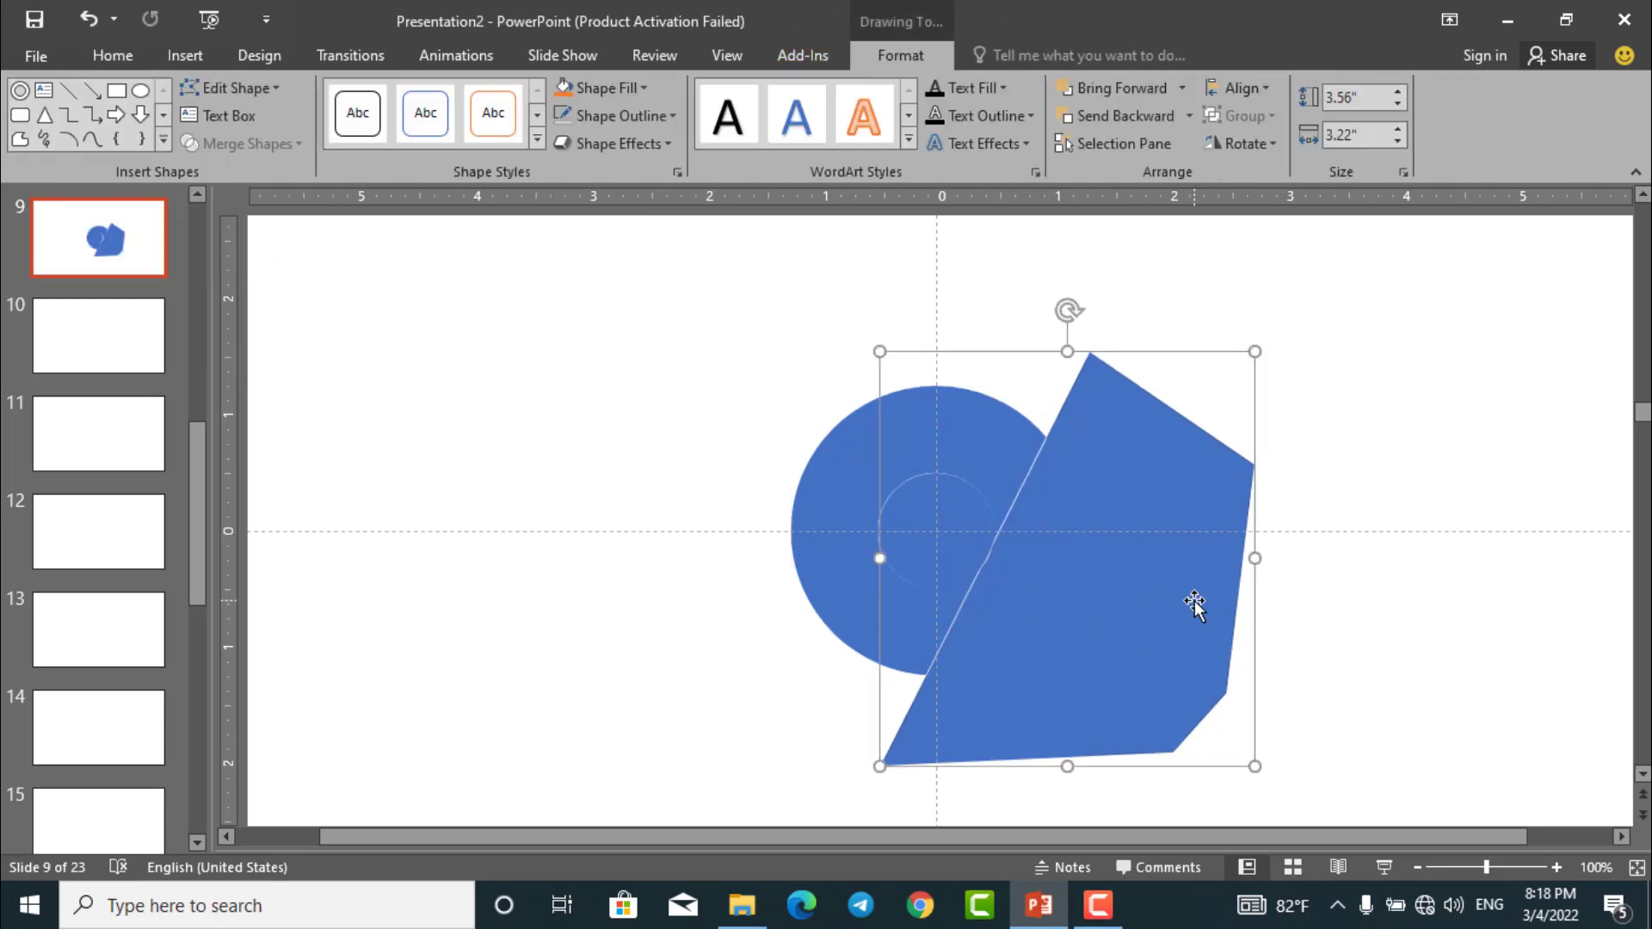
{"action": "key", "text": "Delete"}
{"action": "left_click", "coordinate": [1032, 579]}
{"action": "left_click", "coordinate": [922, 535]}
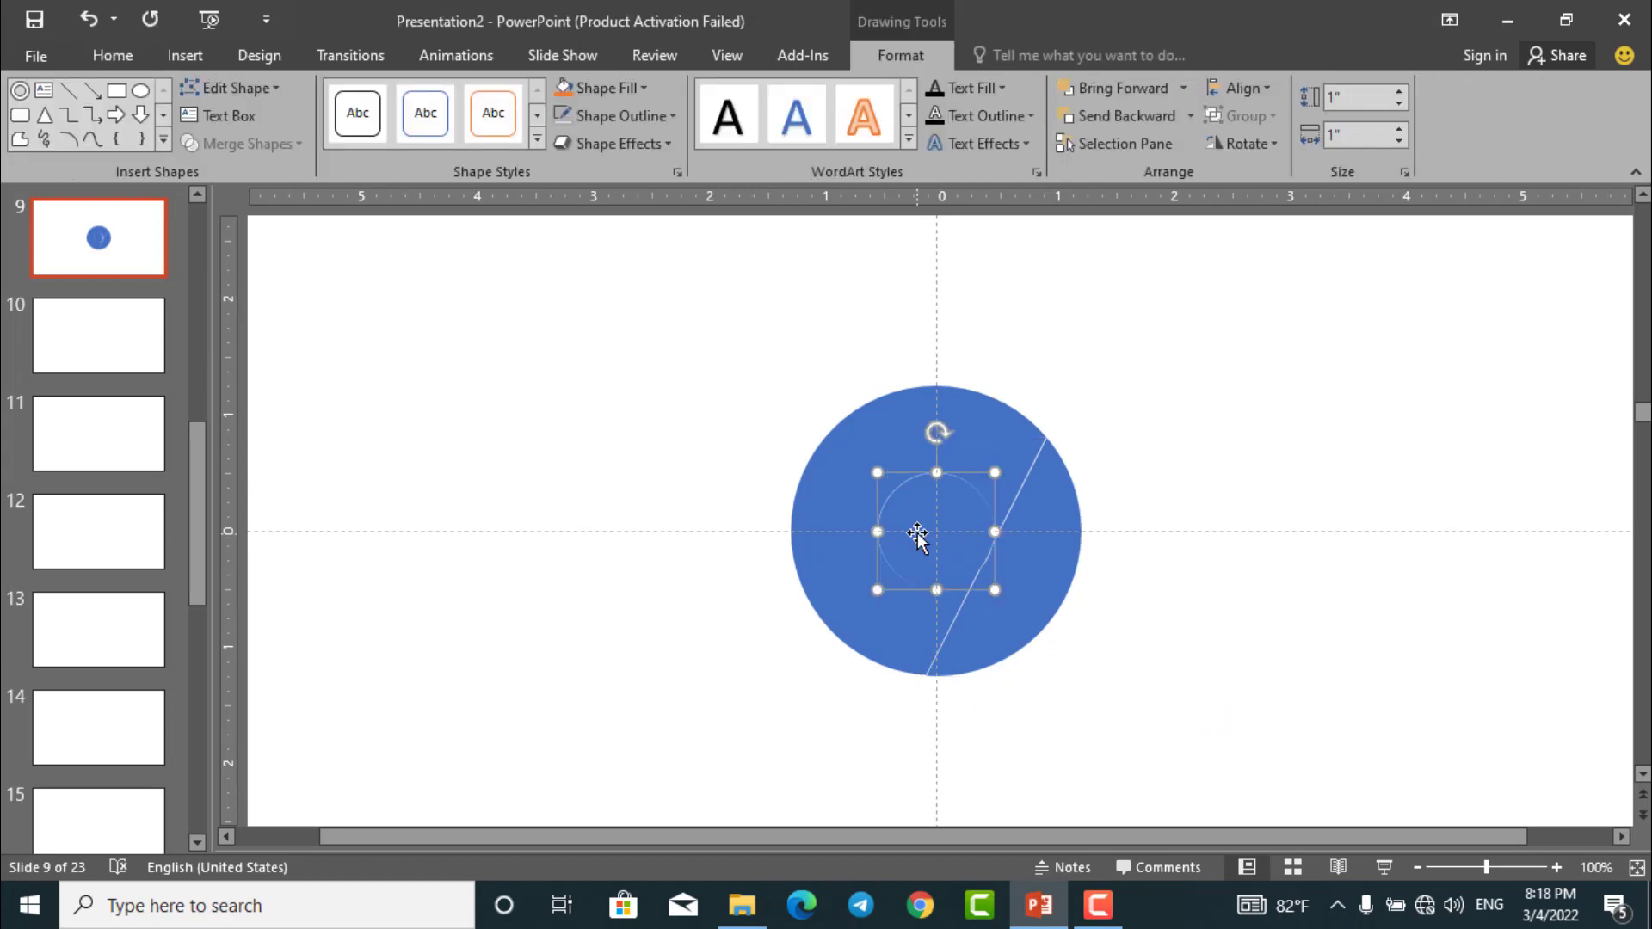
{"action": "key", "text": "Delete"}
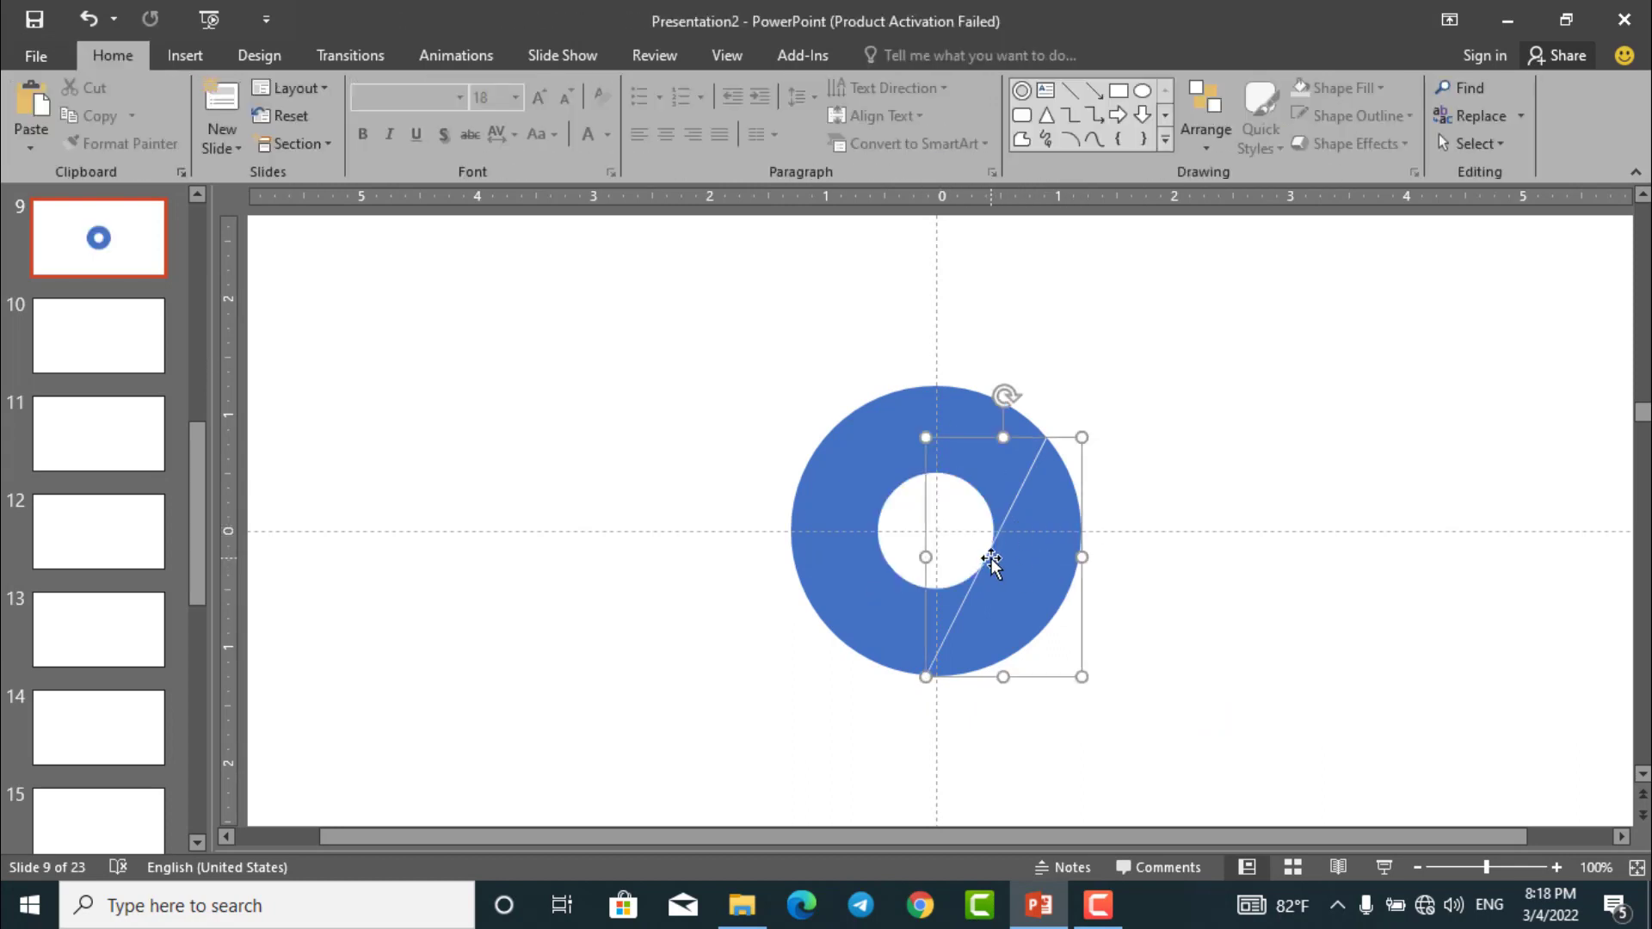
Try to delete the thin sliver at the lower right edge of the hole, and undo the deletion
{"action": "left_click", "coordinate": [989, 558]}
{"action": "scroll", "coordinate": [1143, 516], "scroll_direction": "up", "scroll_amount": 10}
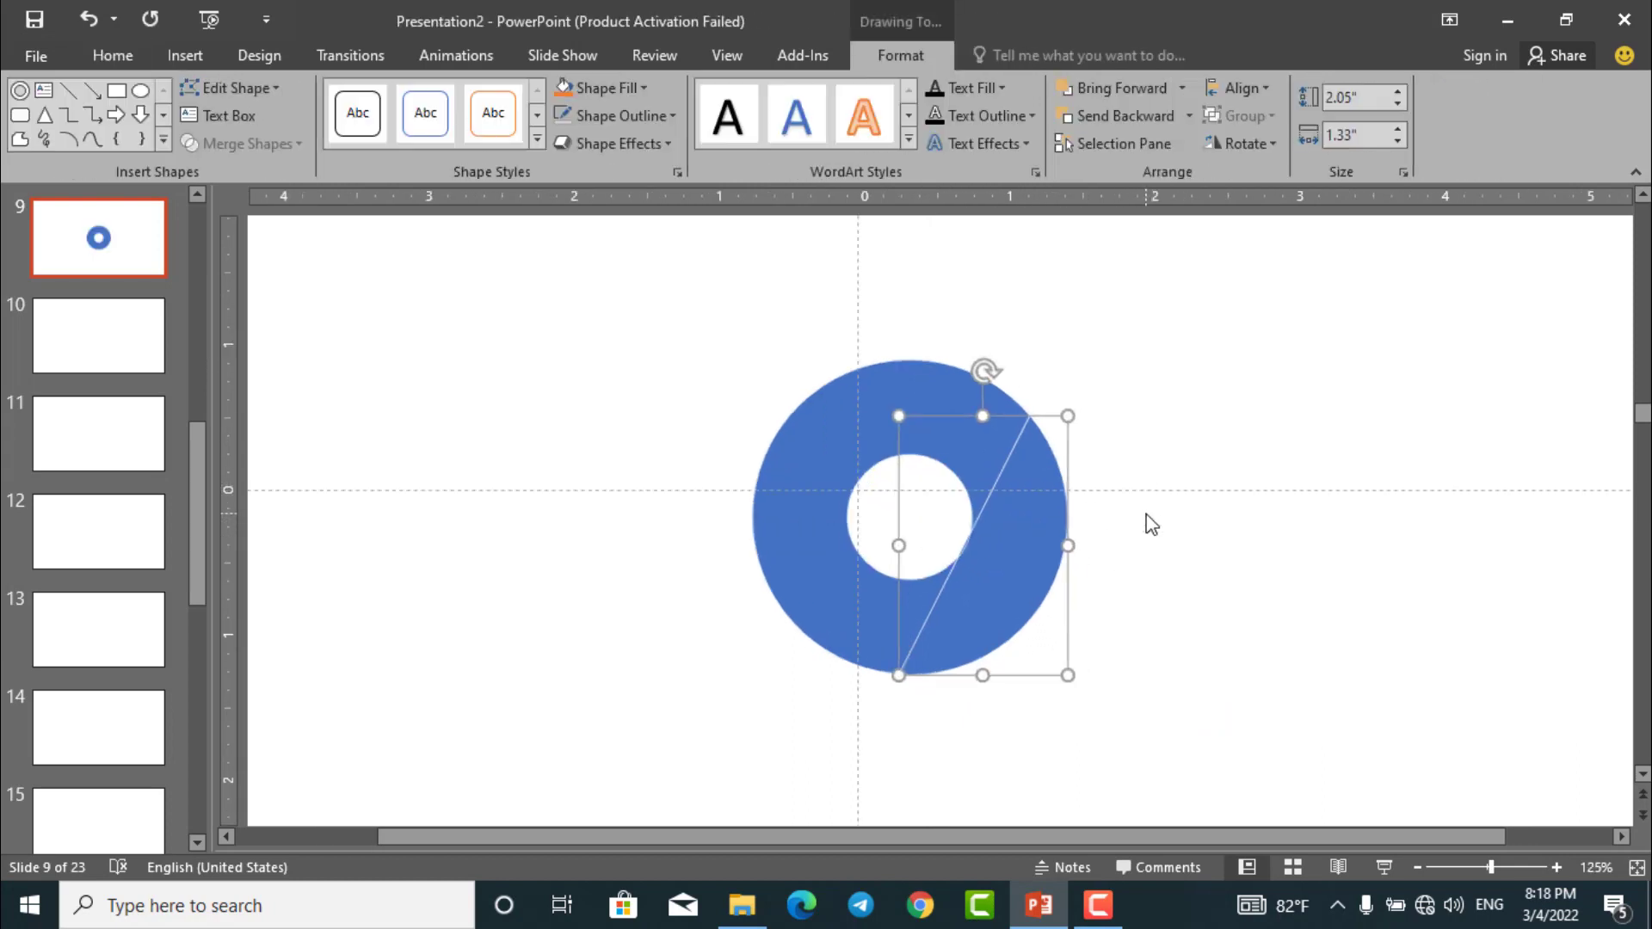
{"action": "left_click", "coordinate": [1236, 535]}
{"action": "left_click", "coordinate": [1003, 549]}
{"action": "left_click", "coordinate": [890, 518]}
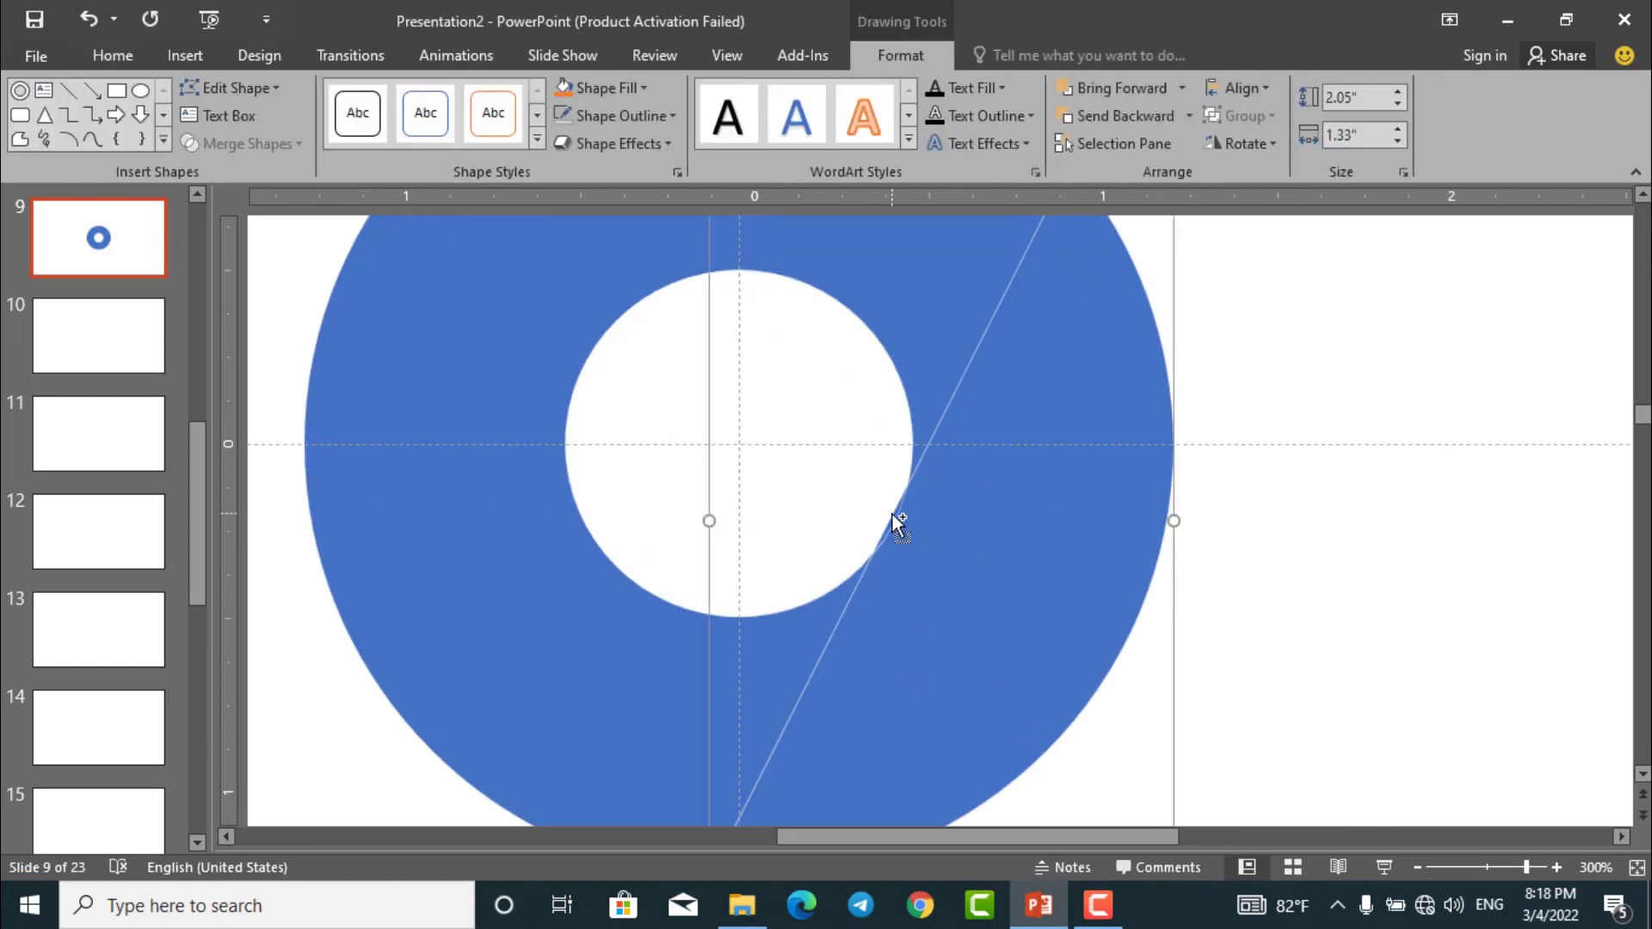
{"action": "key", "text": "Delete"}
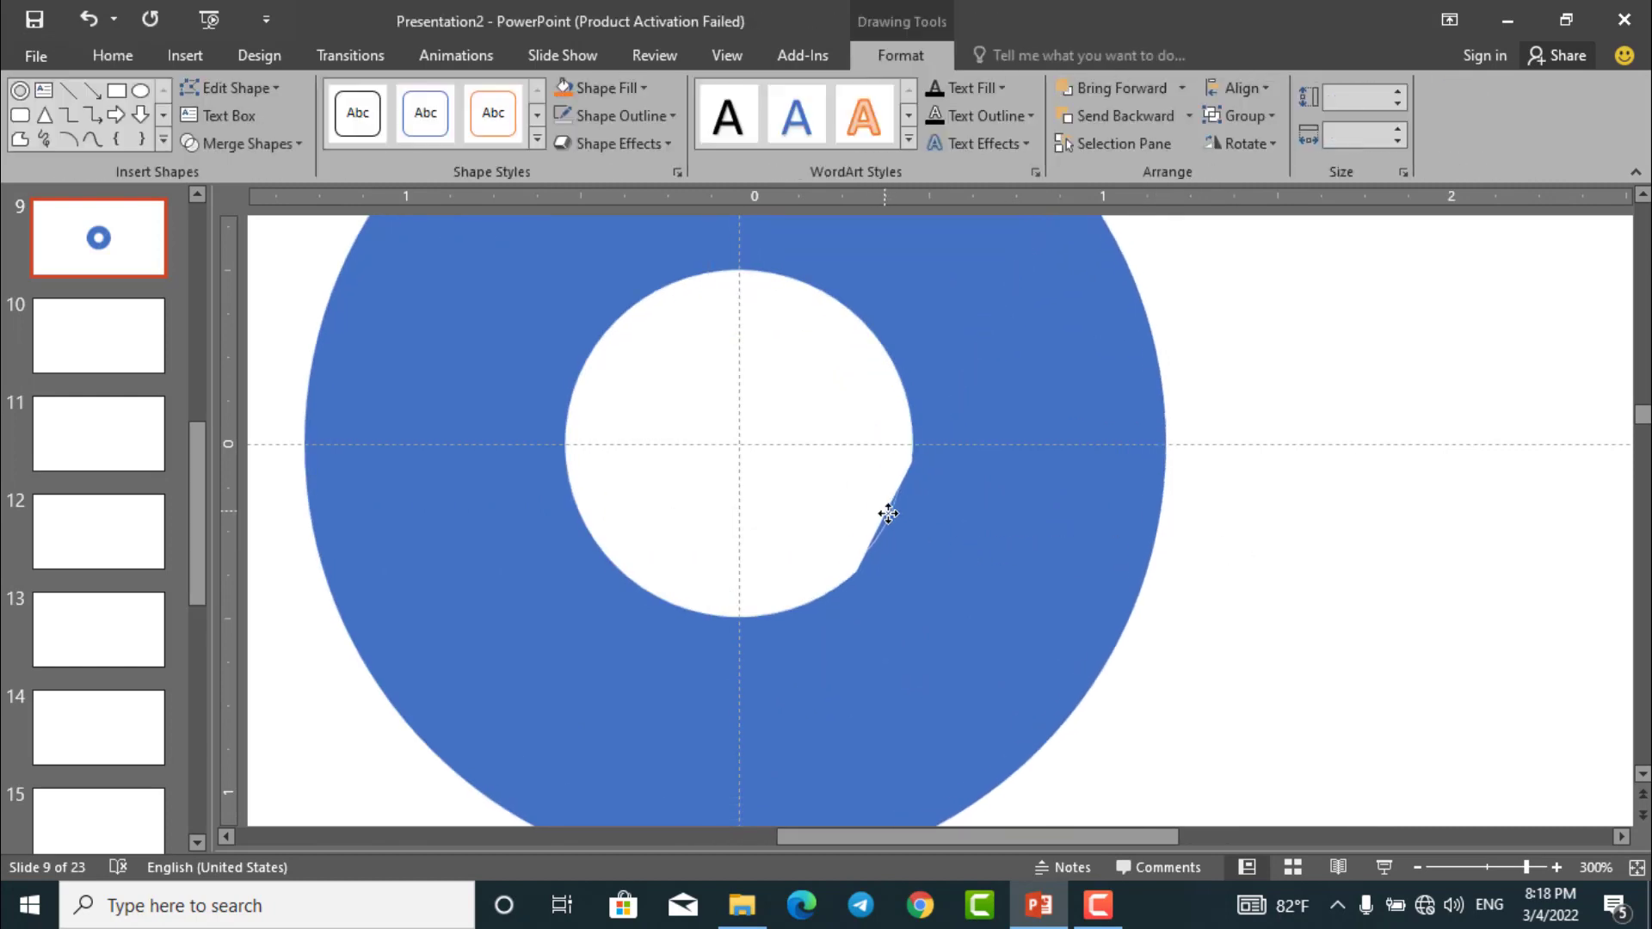
{"action": "key", "text": "ctrl+z"}
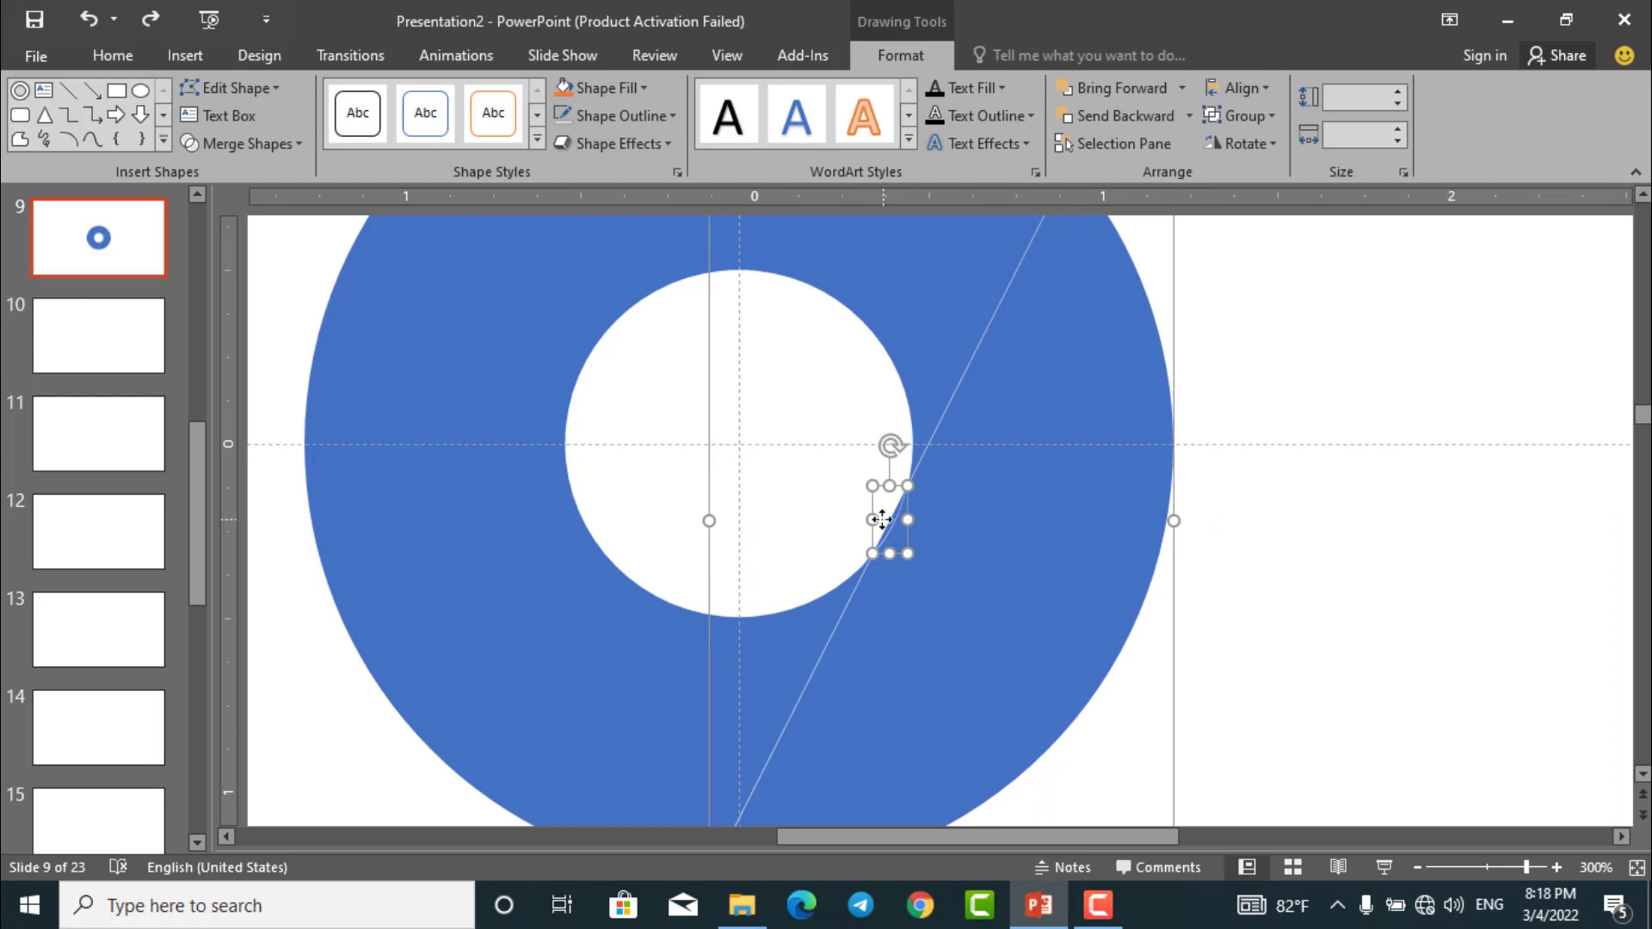
Pull the thin sliver away from the hole's edge and delete it
{"action": "left_click", "coordinate": [886, 510]}
{"action": "left_click_drag", "start_coordinate": [889, 514], "coordinate": [873, 498]}
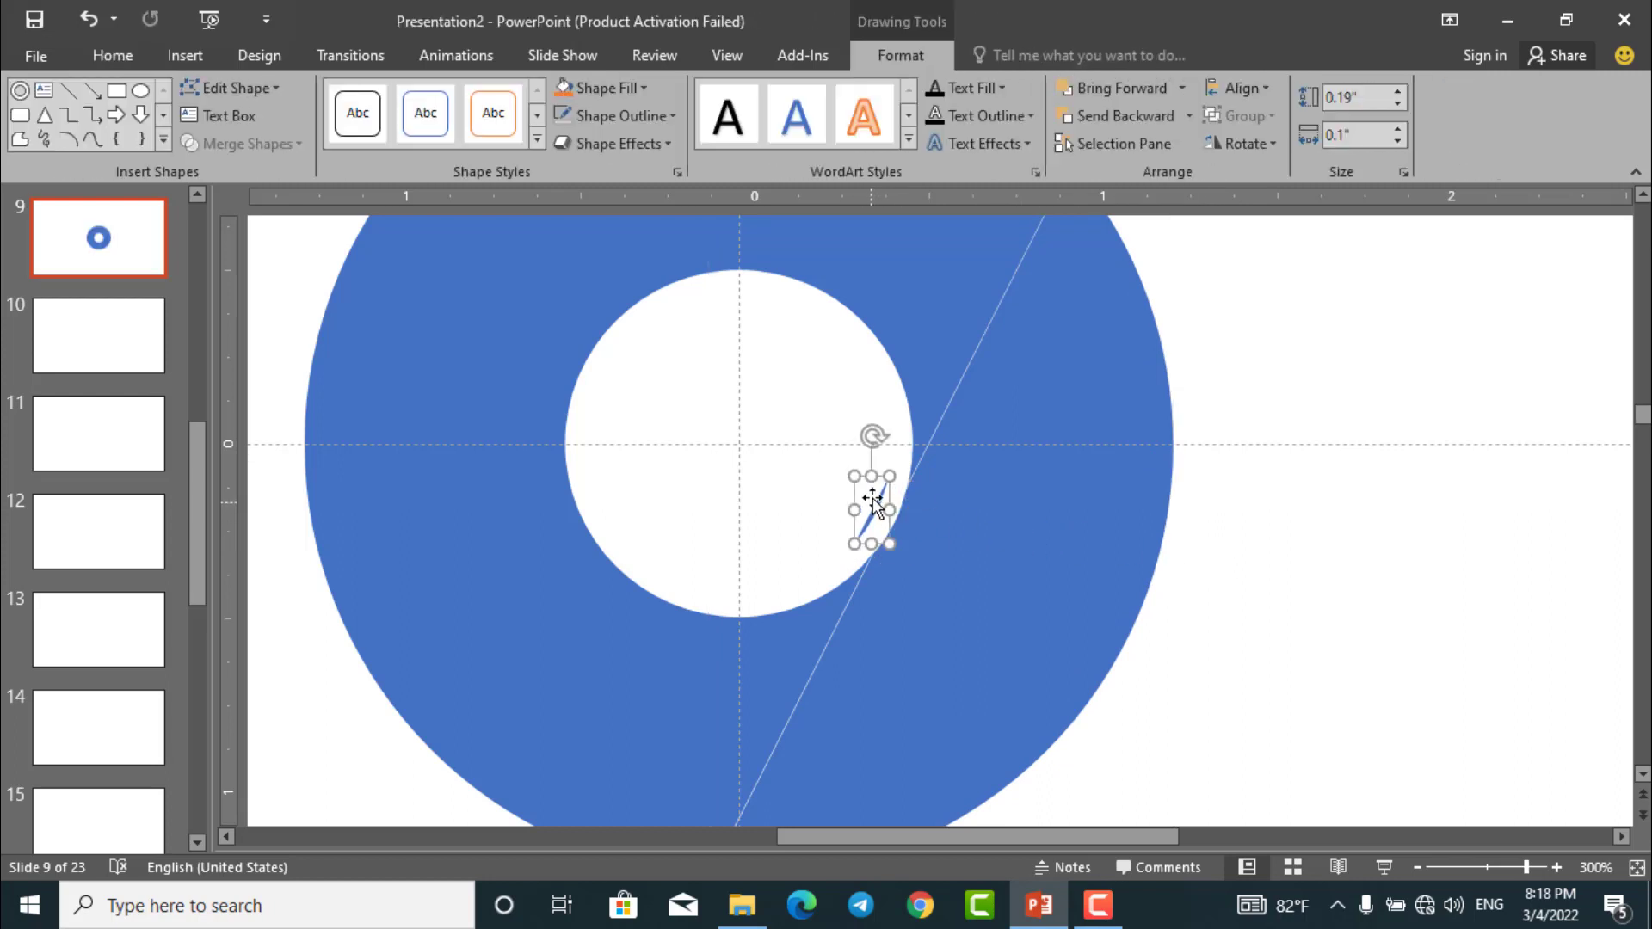
{"action": "left_click", "coordinate": [883, 486]}
{"action": "scroll", "coordinate": [1061, 458], "scroll_direction": "down", "scroll_amount": 5}
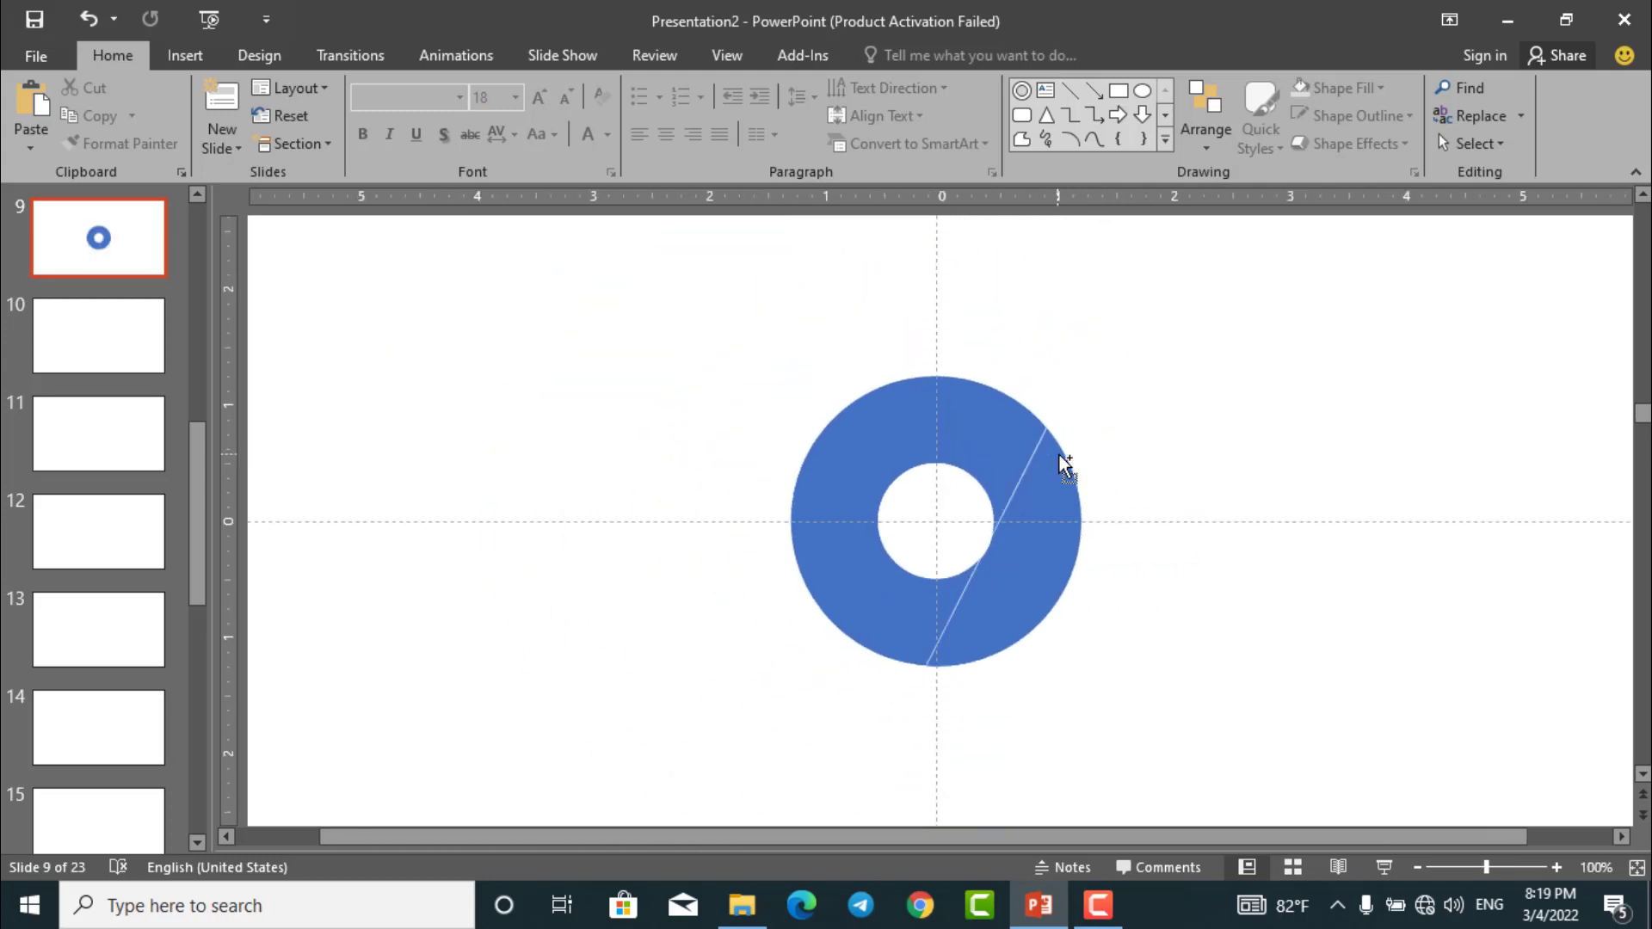
Try moving the ring's right segment away from the rest, and undo the move
{"action": "scroll", "coordinate": [1089, 475], "scroll_direction": "up", "scroll_amount": 2}
{"action": "left_click", "coordinate": [1086, 485]}
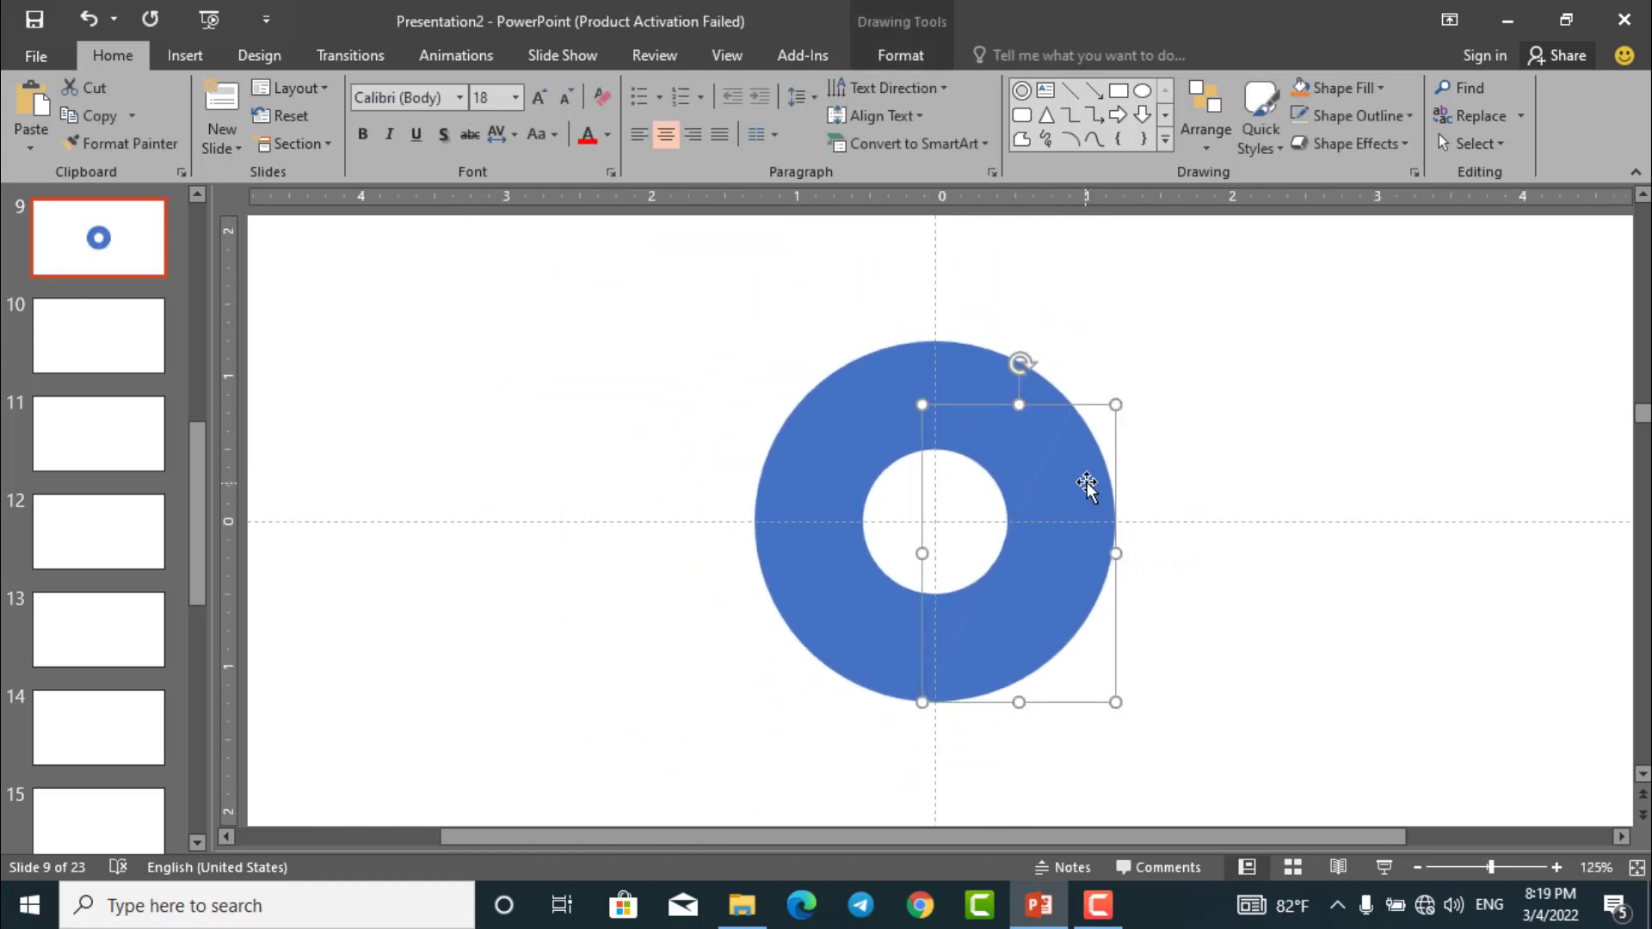
{"action": "scroll", "coordinate": [1239, 461], "scroll_direction": "up", "scroll_amount": 1}
{"action": "left_click", "coordinate": [1235, 457]}
{"action": "left_click", "coordinate": [1033, 451]}
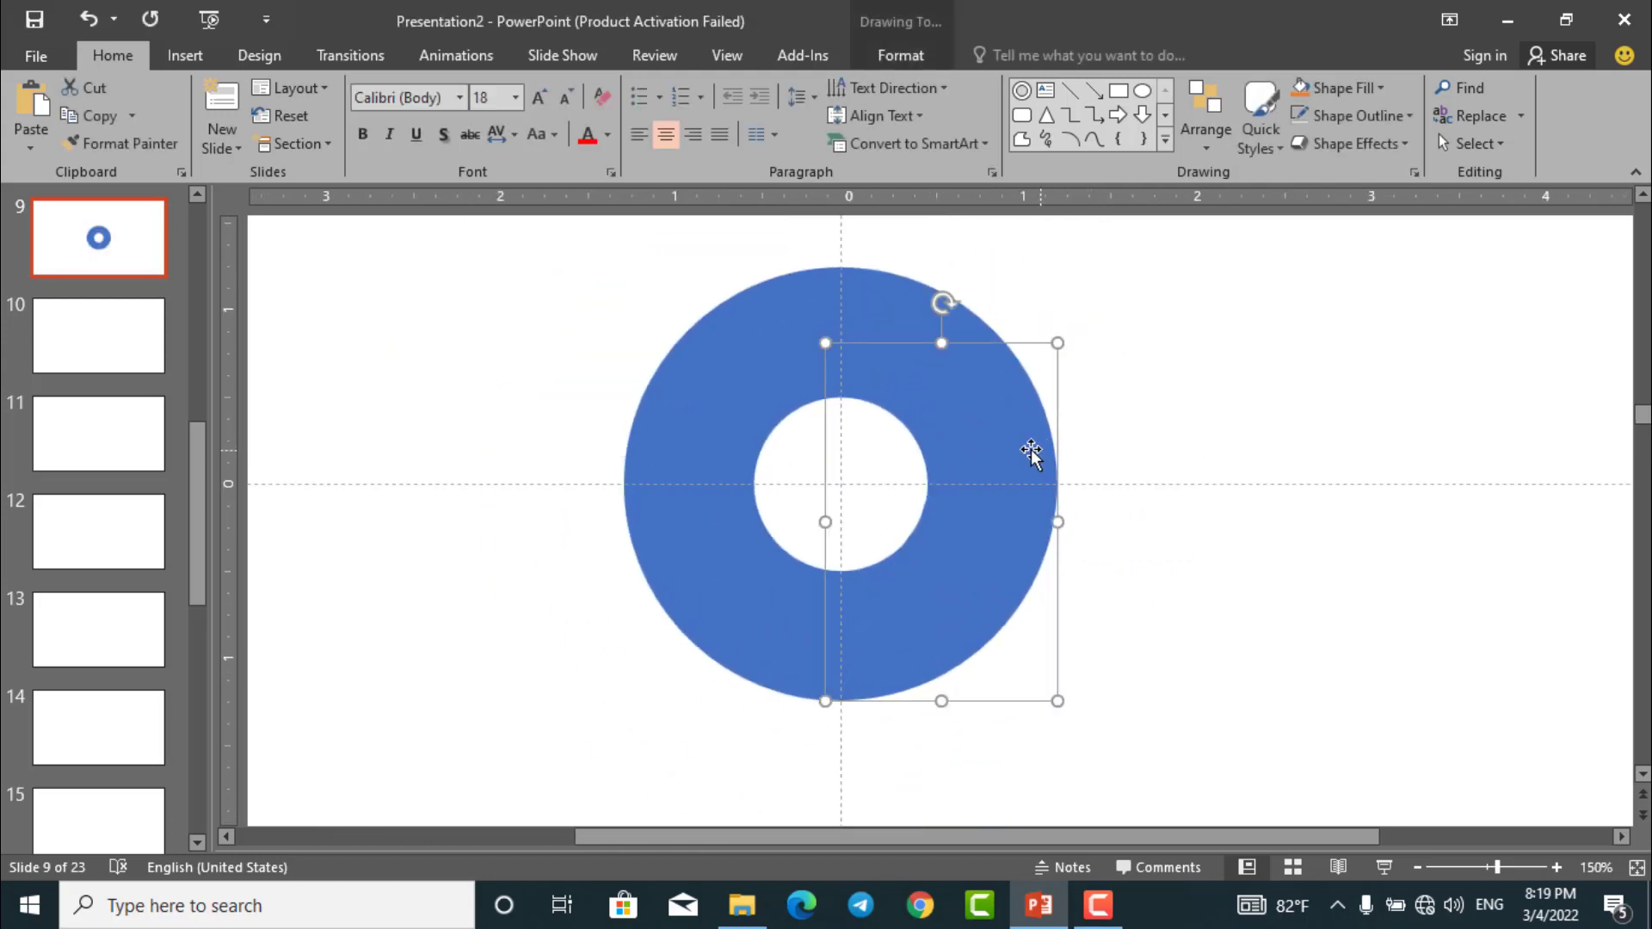
{"action": "double_click", "coordinate": [1029, 449]}
{"action": "left_click_drag", "start_coordinate": [1026, 451], "coordinate": [1043, 474]}
{"action": "key", "text": "ctrl+z"}
{"action": "left_click", "coordinate": [1092, 412]}
{"action": "double_click", "coordinate": [867, 321]}
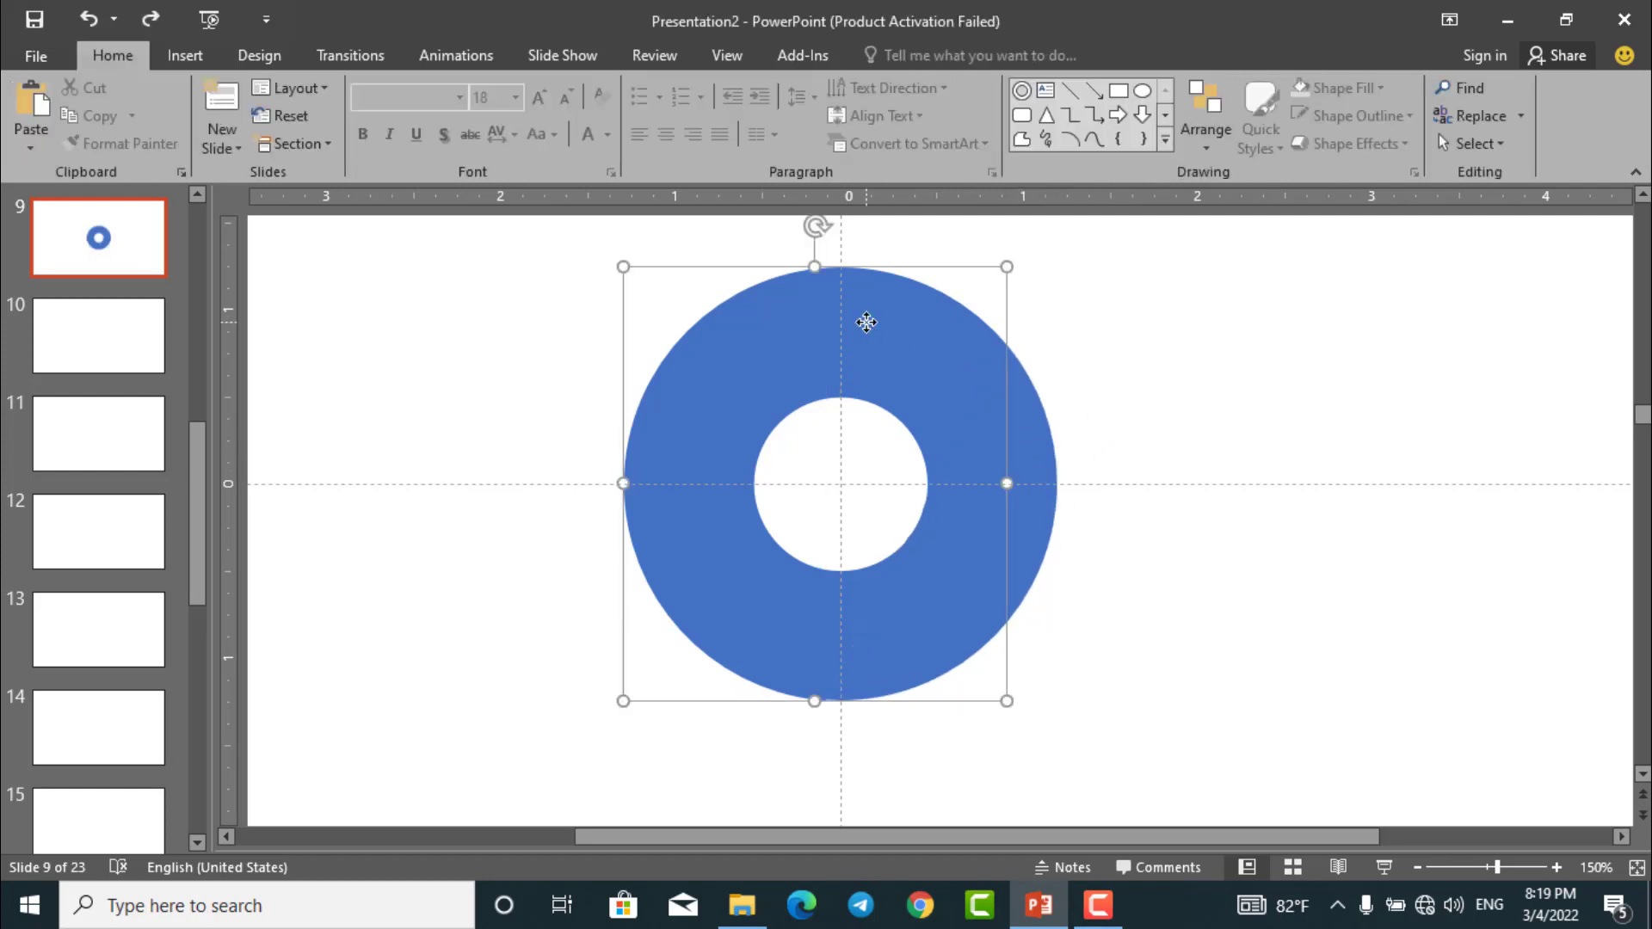
{"action": "left_click", "coordinate": [644, 89]}
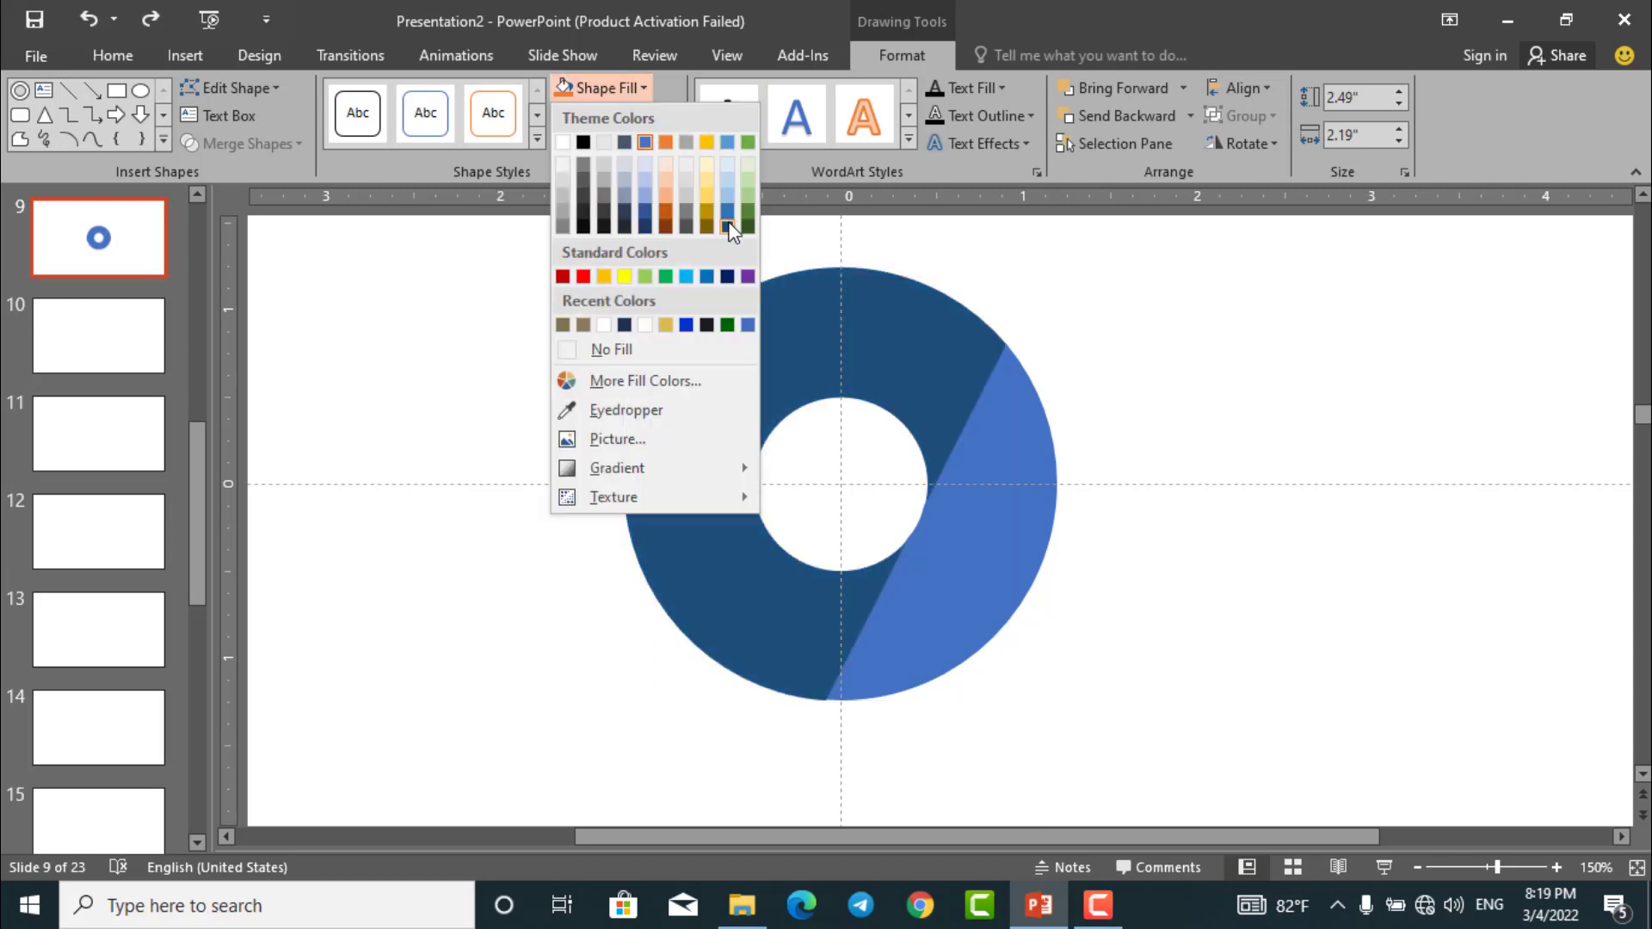
{"action": "left_click", "coordinate": [999, 510]}
Fill the ring's right segment with the darker blue theme color
{"action": "left_click", "coordinate": [1021, 510]}
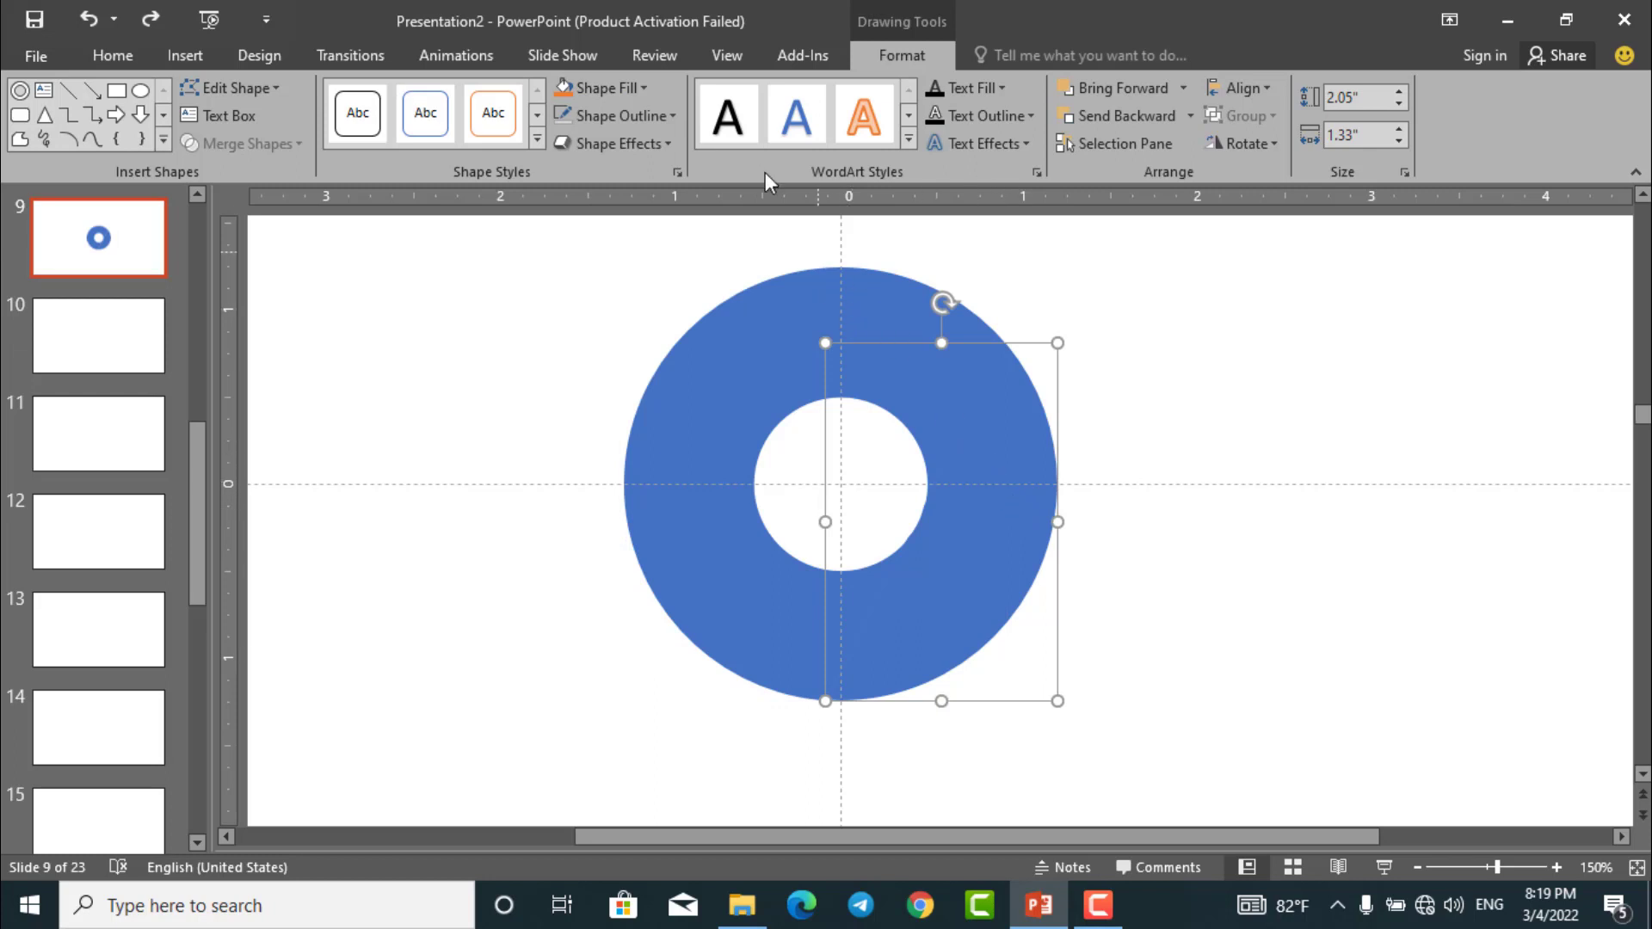
{"action": "left_click", "coordinate": [649, 86]}
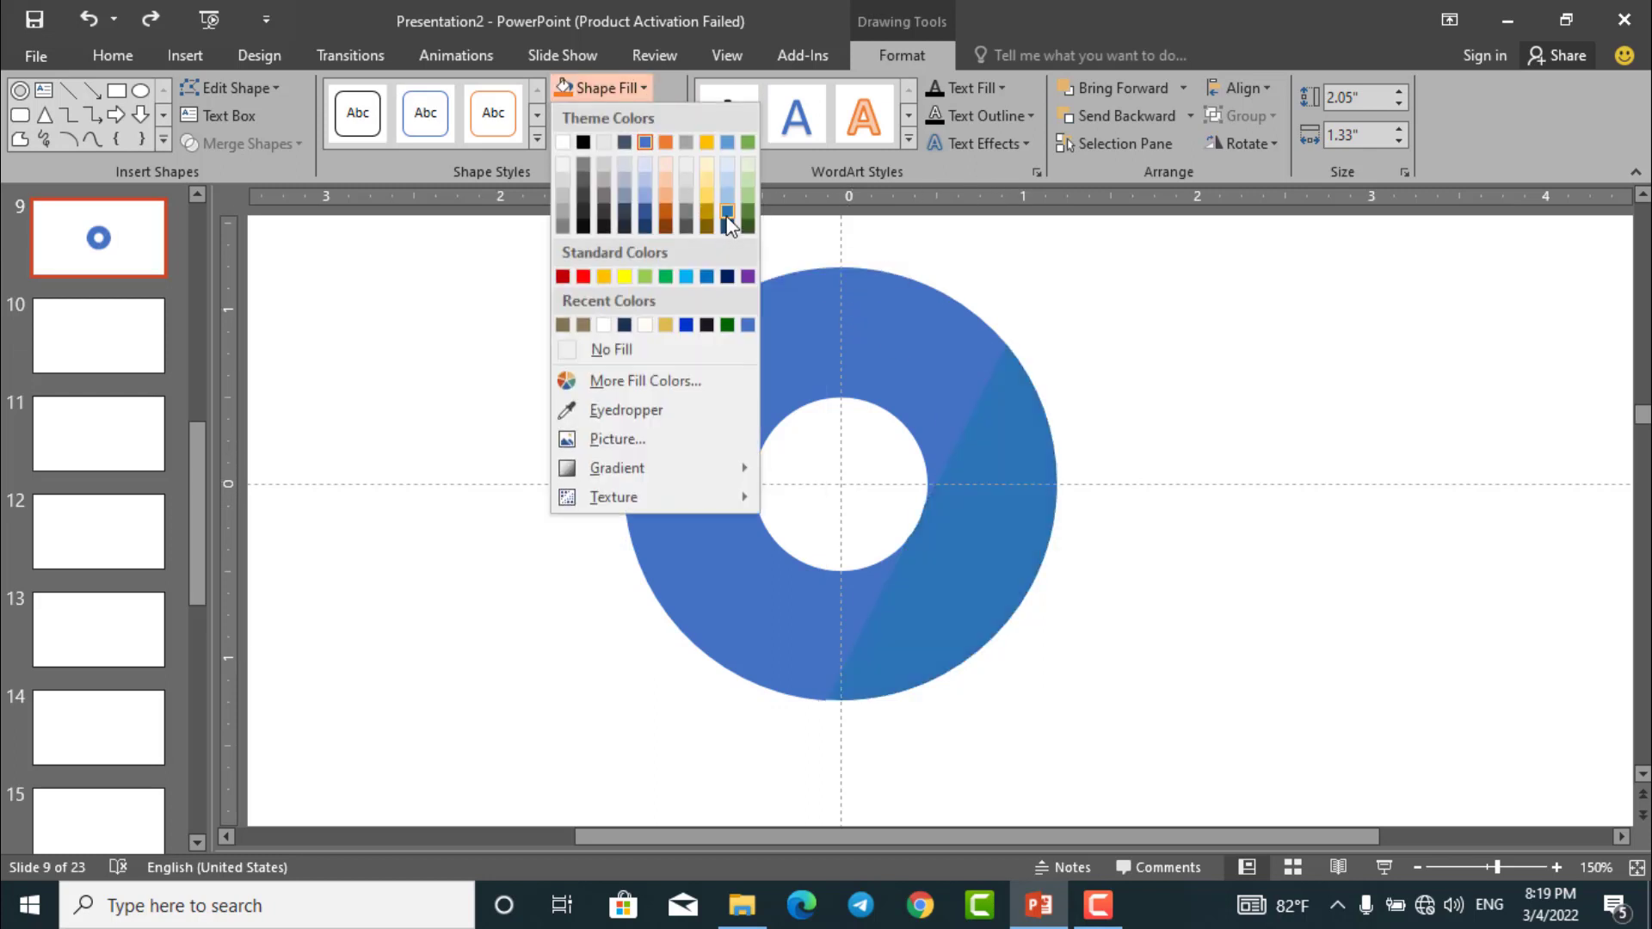
{"action": "left_click", "coordinate": [727, 216]}
{"action": "left_click", "coordinate": [1148, 320]}
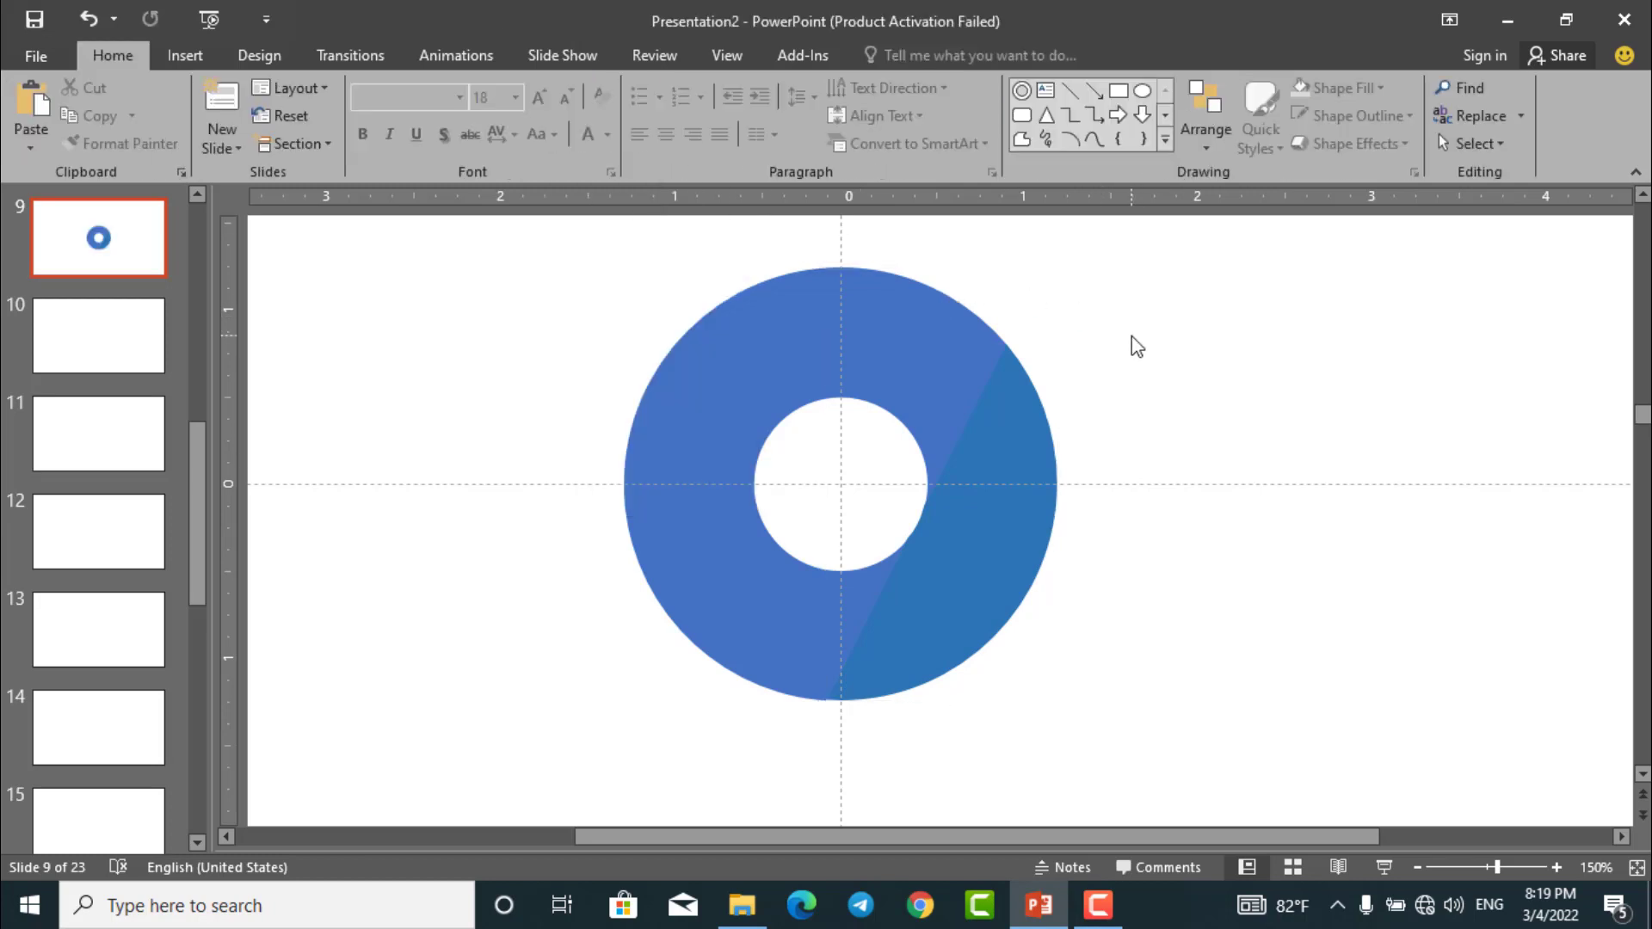
Fill the ring's right segment with the standard red color
{"action": "scroll", "coordinate": [1135, 345], "scroll_direction": "up", "scroll_amount": 5, "text": "ctrl"}
{"action": "left_click", "coordinate": [1167, 413]}
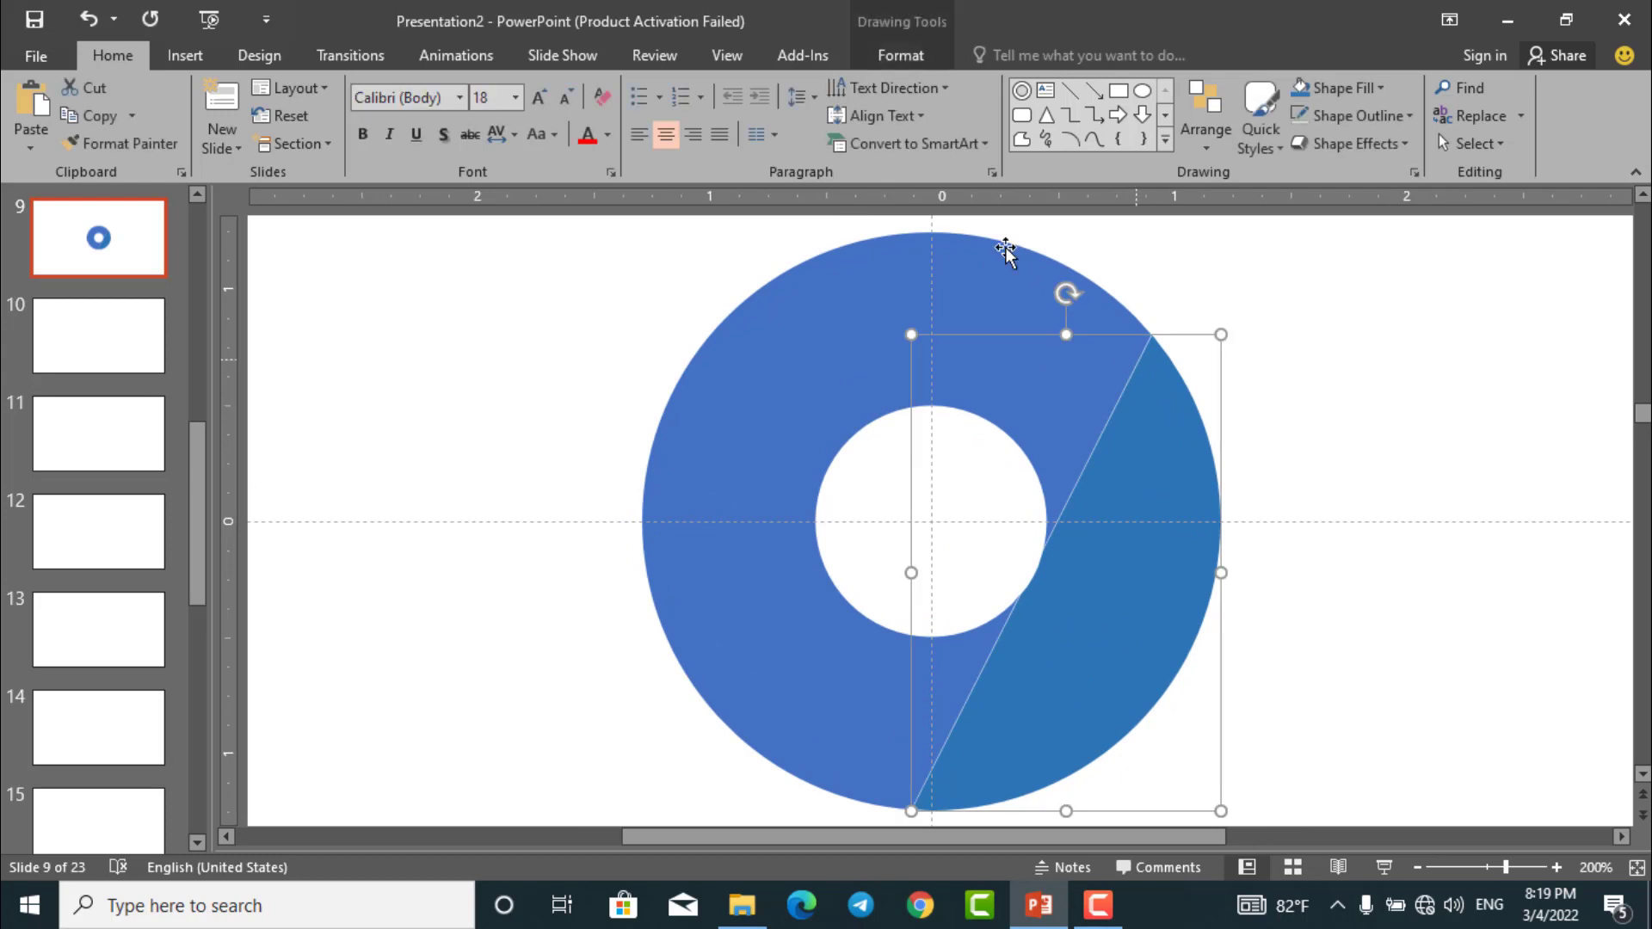
{"action": "left_click", "coordinate": [888, 56]}
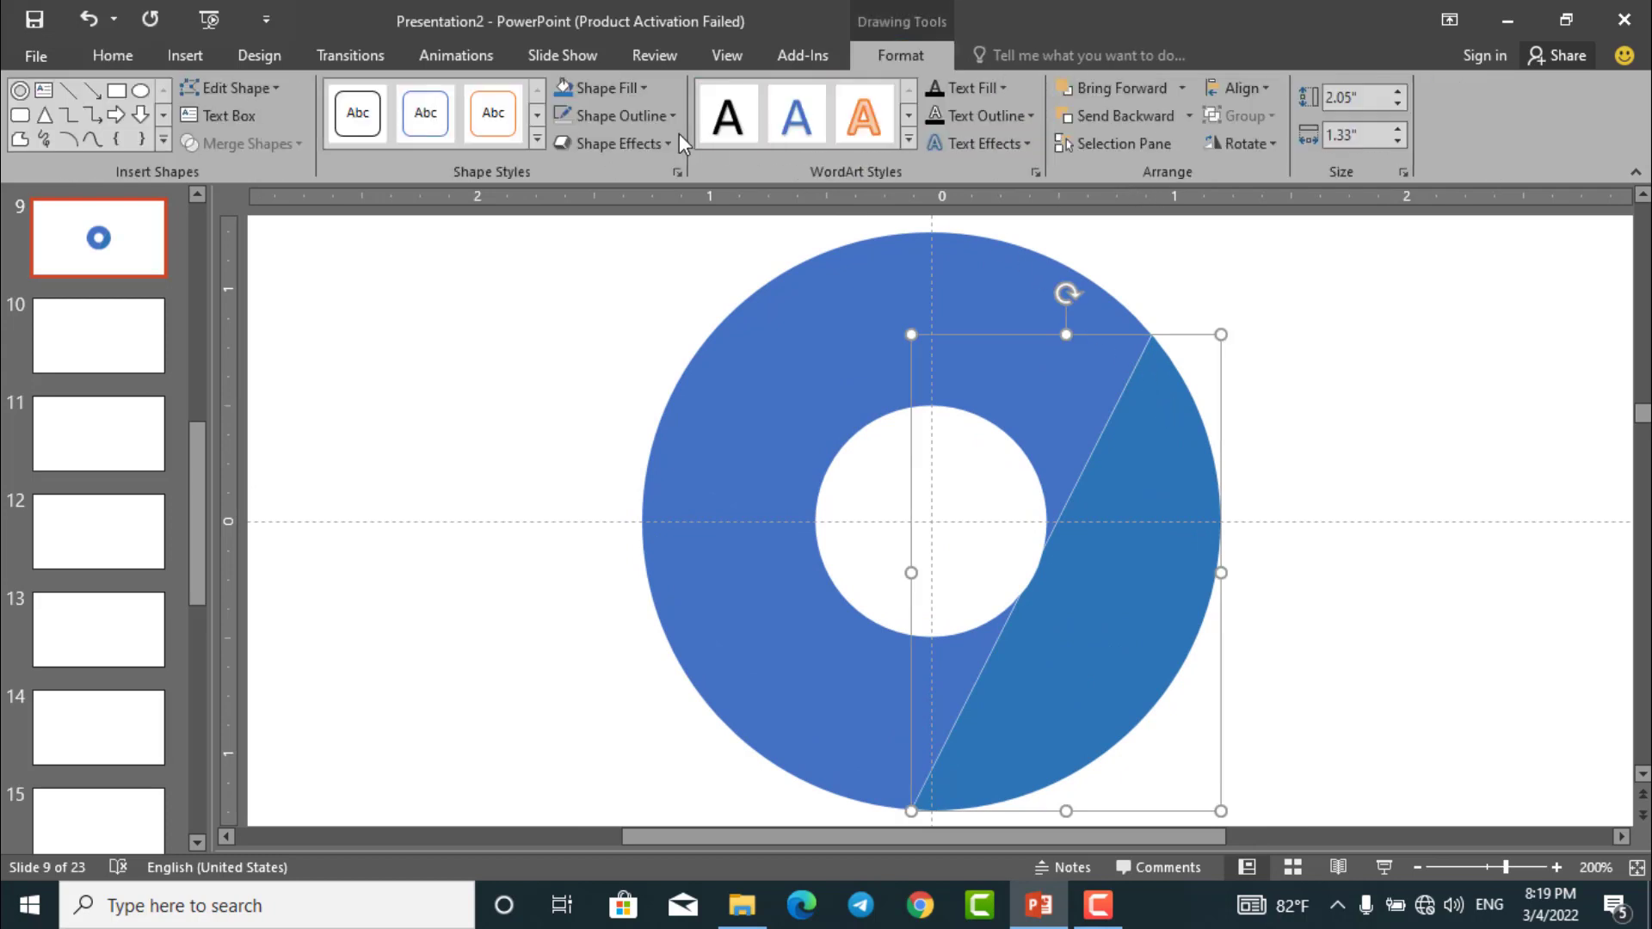
{"action": "left_click", "coordinate": [644, 86]}
{"action": "left_click", "coordinate": [582, 276]}
{"action": "left_click", "coordinate": [1435, 448]}
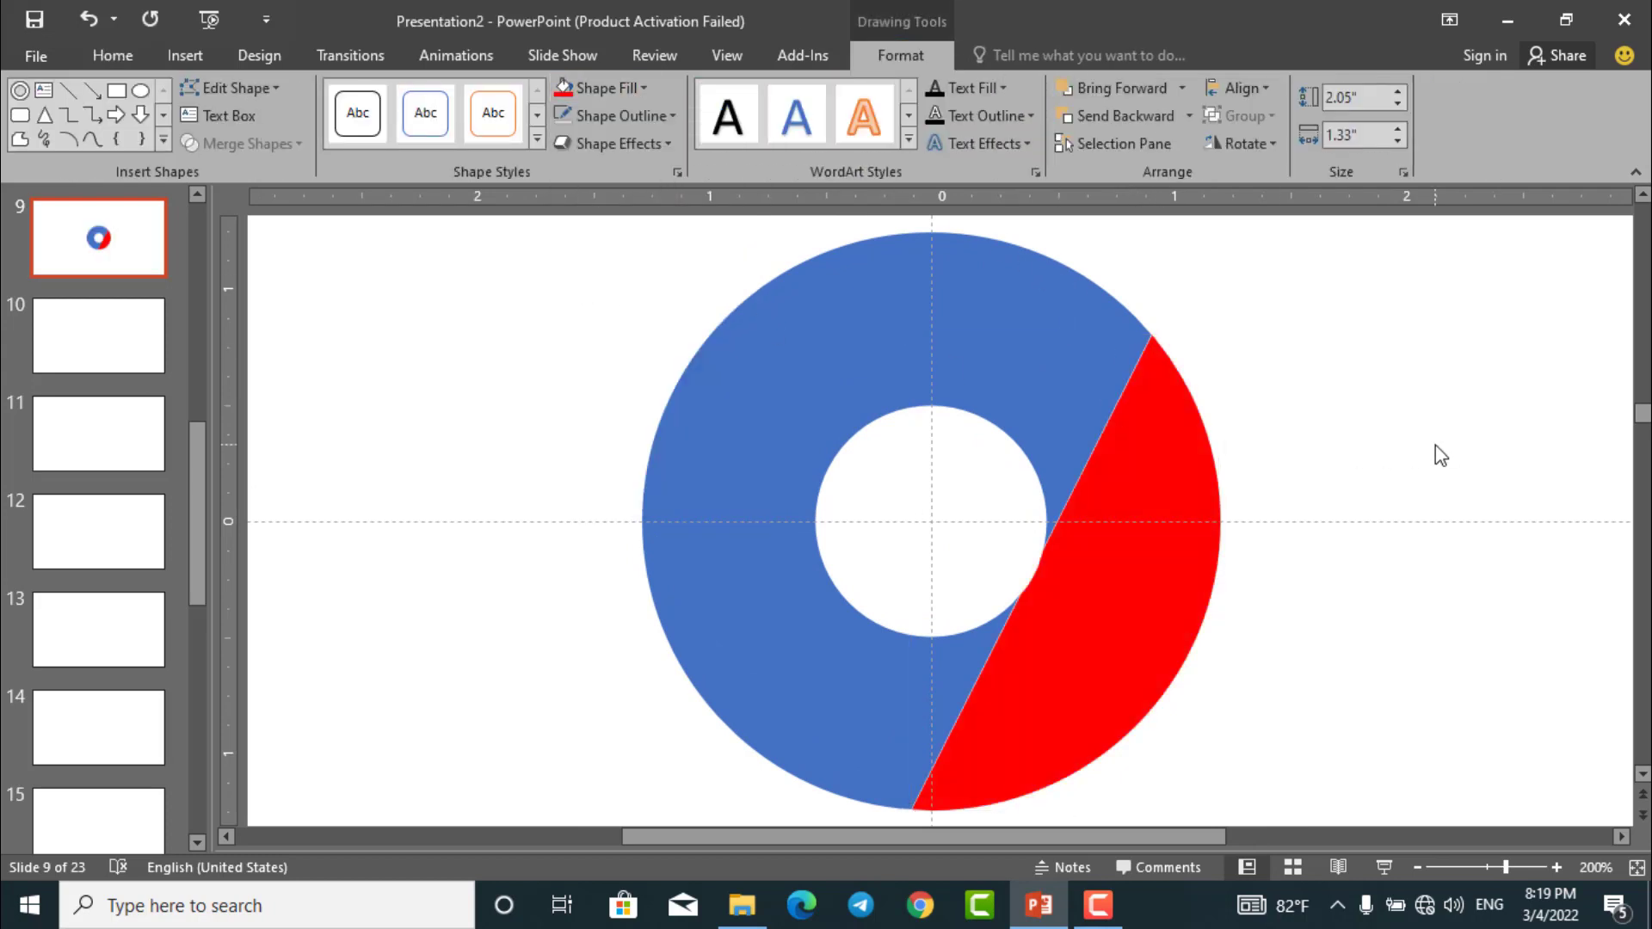
{"action": "scroll", "coordinate": [1394, 449], "scroll_direction": "down", "scroll_amount": 4, "text": "ctrl"}
{"action": "scroll", "coordinate": [1368, 452], "scroll_direction": "up", "scroll_amount": 2, "text": "ctrl"}
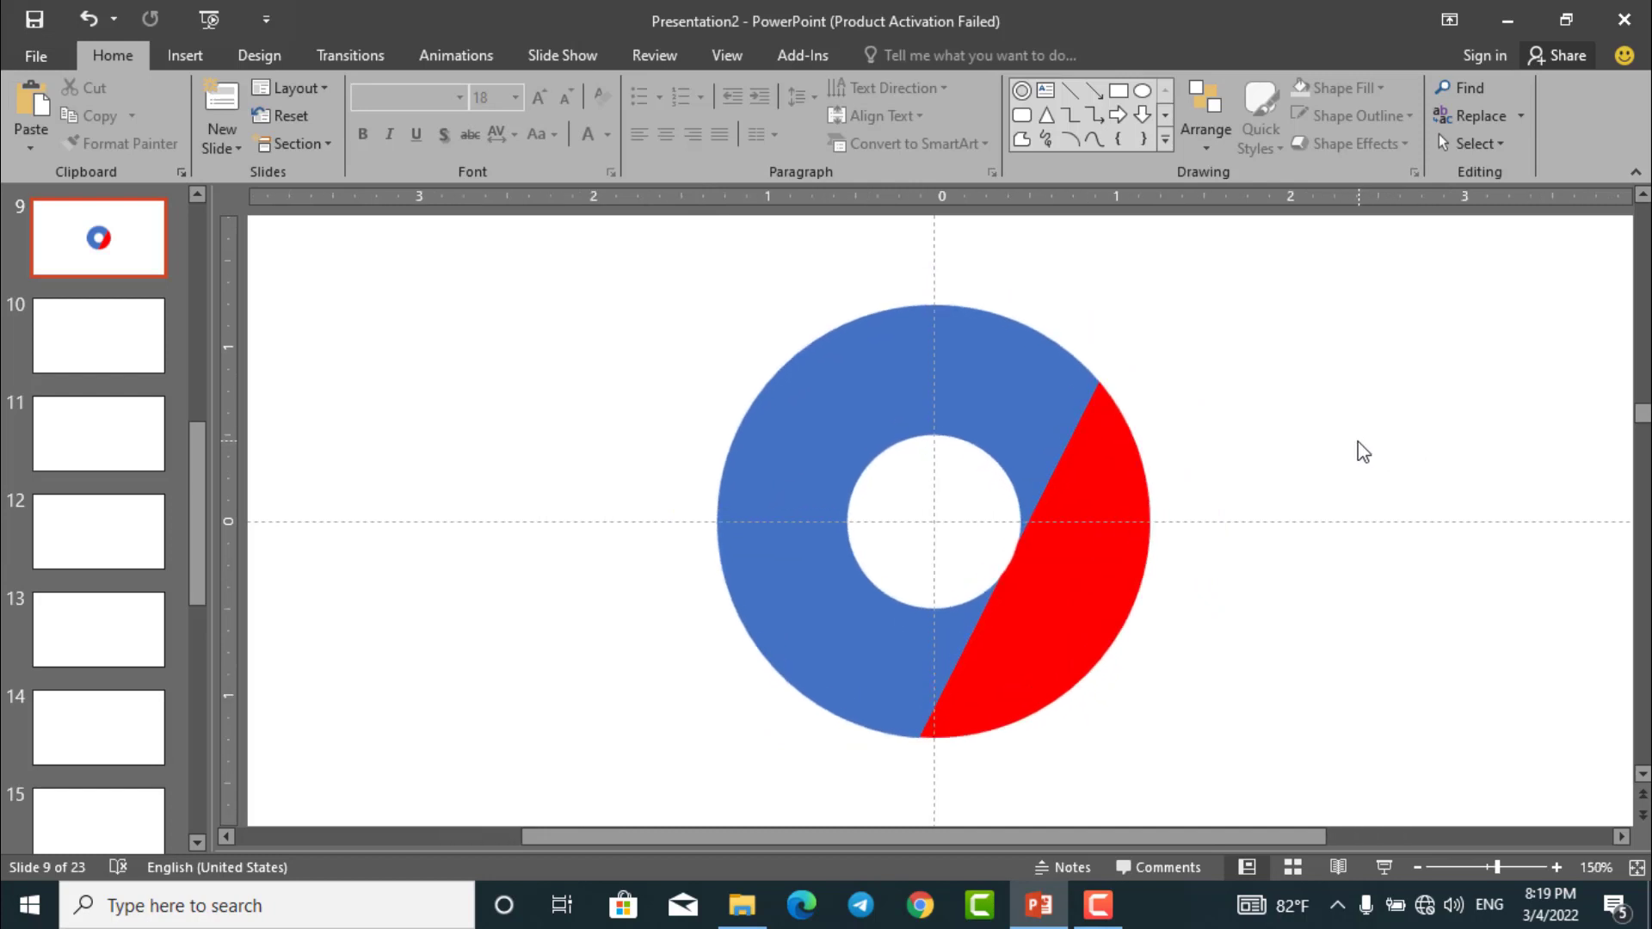
Draw a small round diagonal corner rectangle, increase its corner rounding and place it over the red segment's outer edge
{"action": "left_click", "coordinate": [1164, 141]}
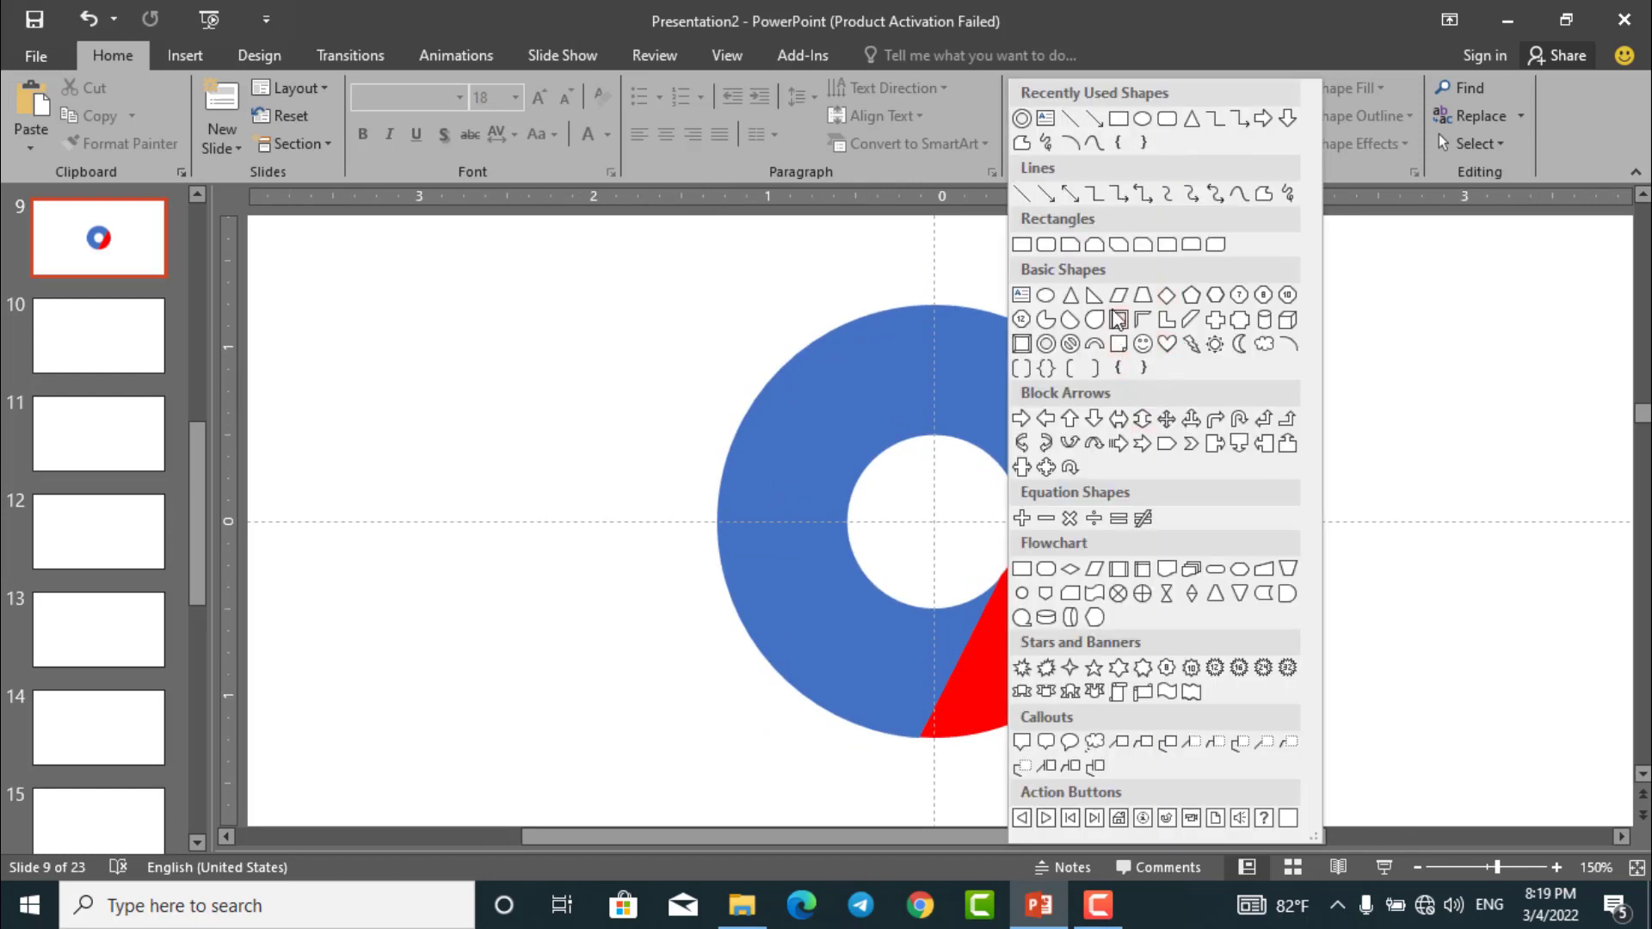
{"action": "left_click", "coordinate": [1213, 244]}
{"action": "left_click_drag", "start_coordinate": [1223, 317], "coordinate": [1394, 400]}
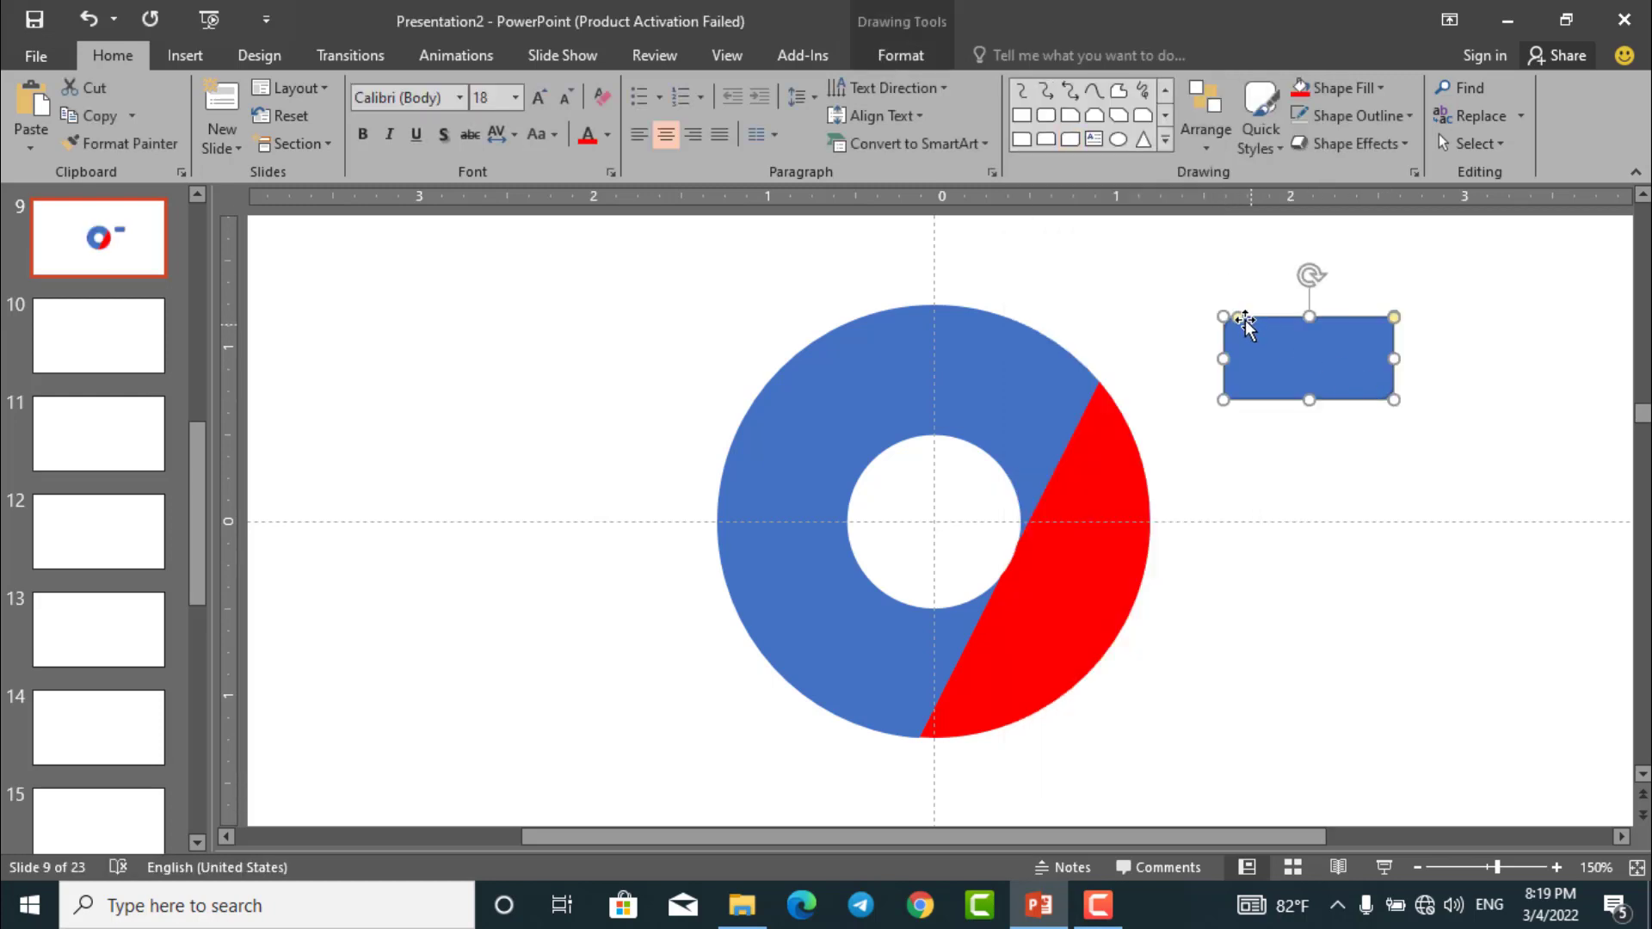
{"action": "left_click_drag", "start_coordinate": [1240, 317], "coordinate": [1180, 545]}
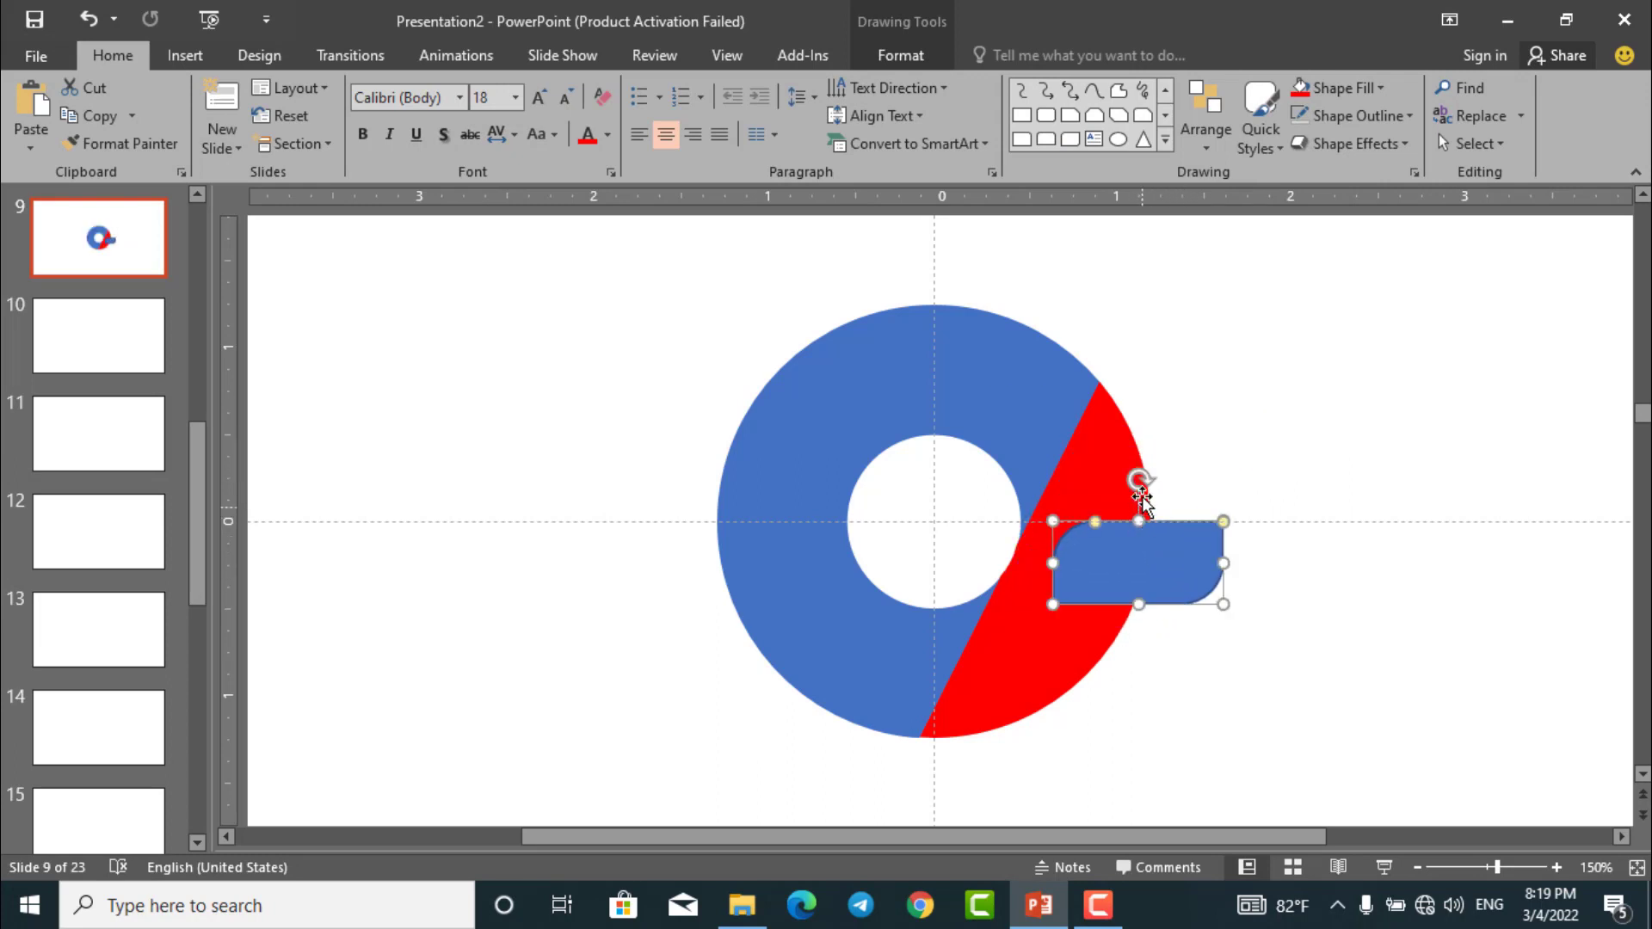
Move the rounded rectangle up to the point where the ring's blue and red segments meet on its outer edge
{"action": "mouse_move", "coordinate": [1141, 480]}
{"action": "left_mouse_down"}
{"action": "mouse_move", "coordinate": [1169, 494]}
{"action": "mouse_move", "coordinate": [1141, 481]}
{"action": "left_mouse_up"}
{"action": "left_click_drag", "start_coordinate": [1191, 568], "coordinate": [1180, 565]}
{"action": "scroll", "coordinate": [1287, 539], "scroll_direction": "up", "scroll_amount": 5}
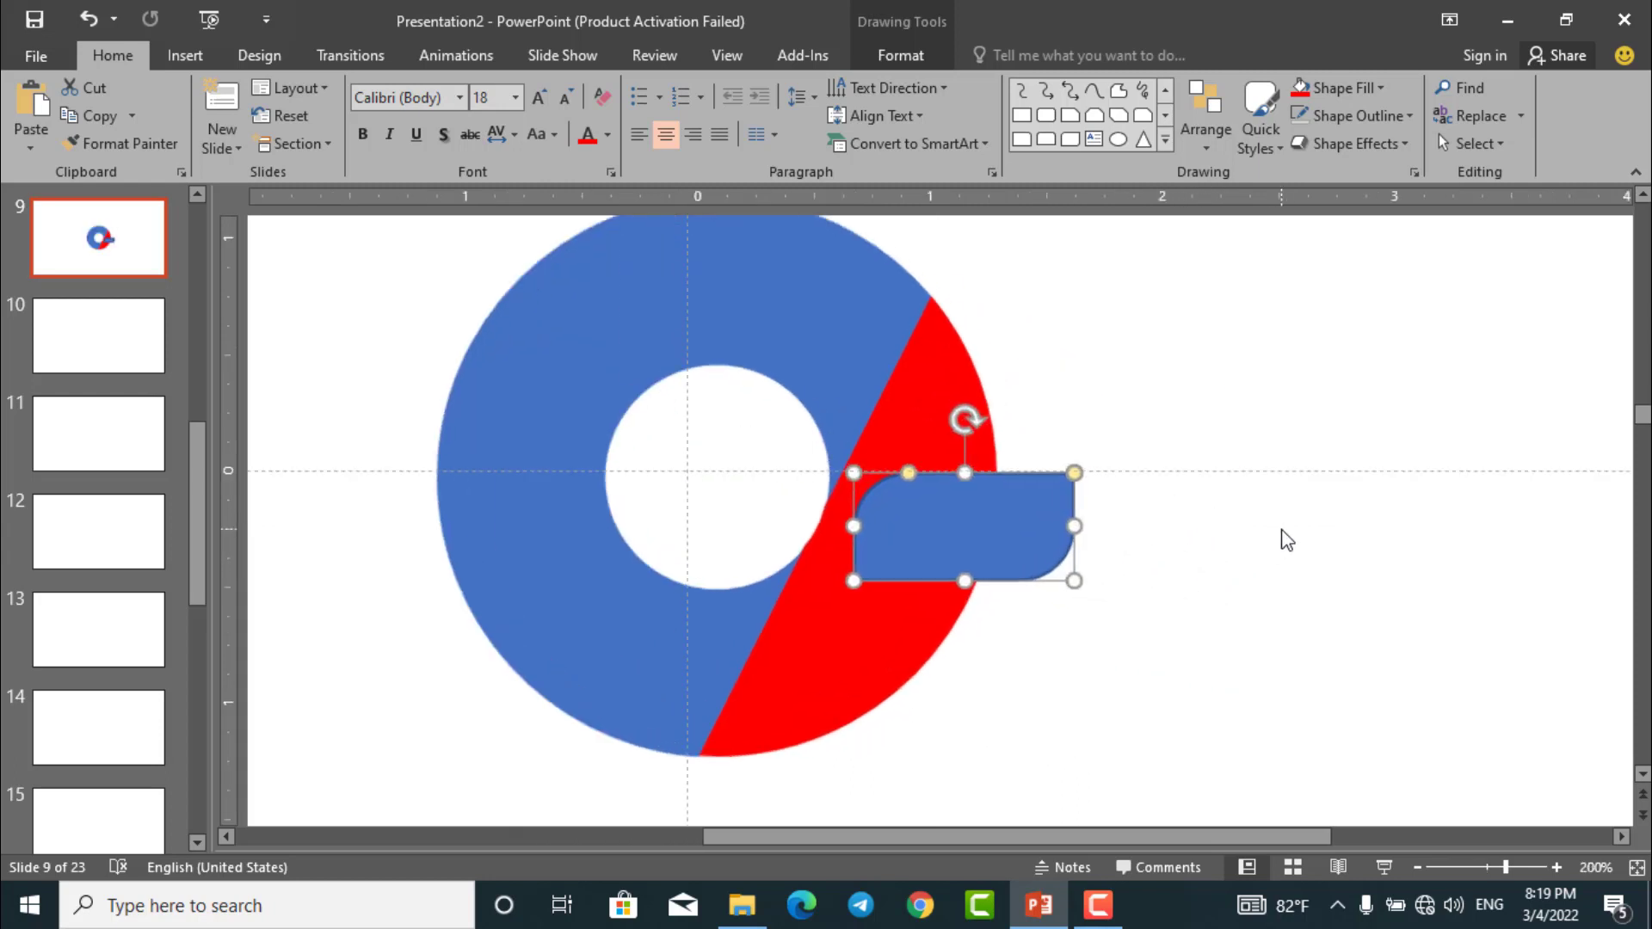
{"action": "left_click_drag", "start_coordinate": [1041, 529], "coordinate": [1103, 336]}
{"action": "scroll", "coordinate": [1063, 294], "scroll_direction": "up", "scroll_amount": 10}
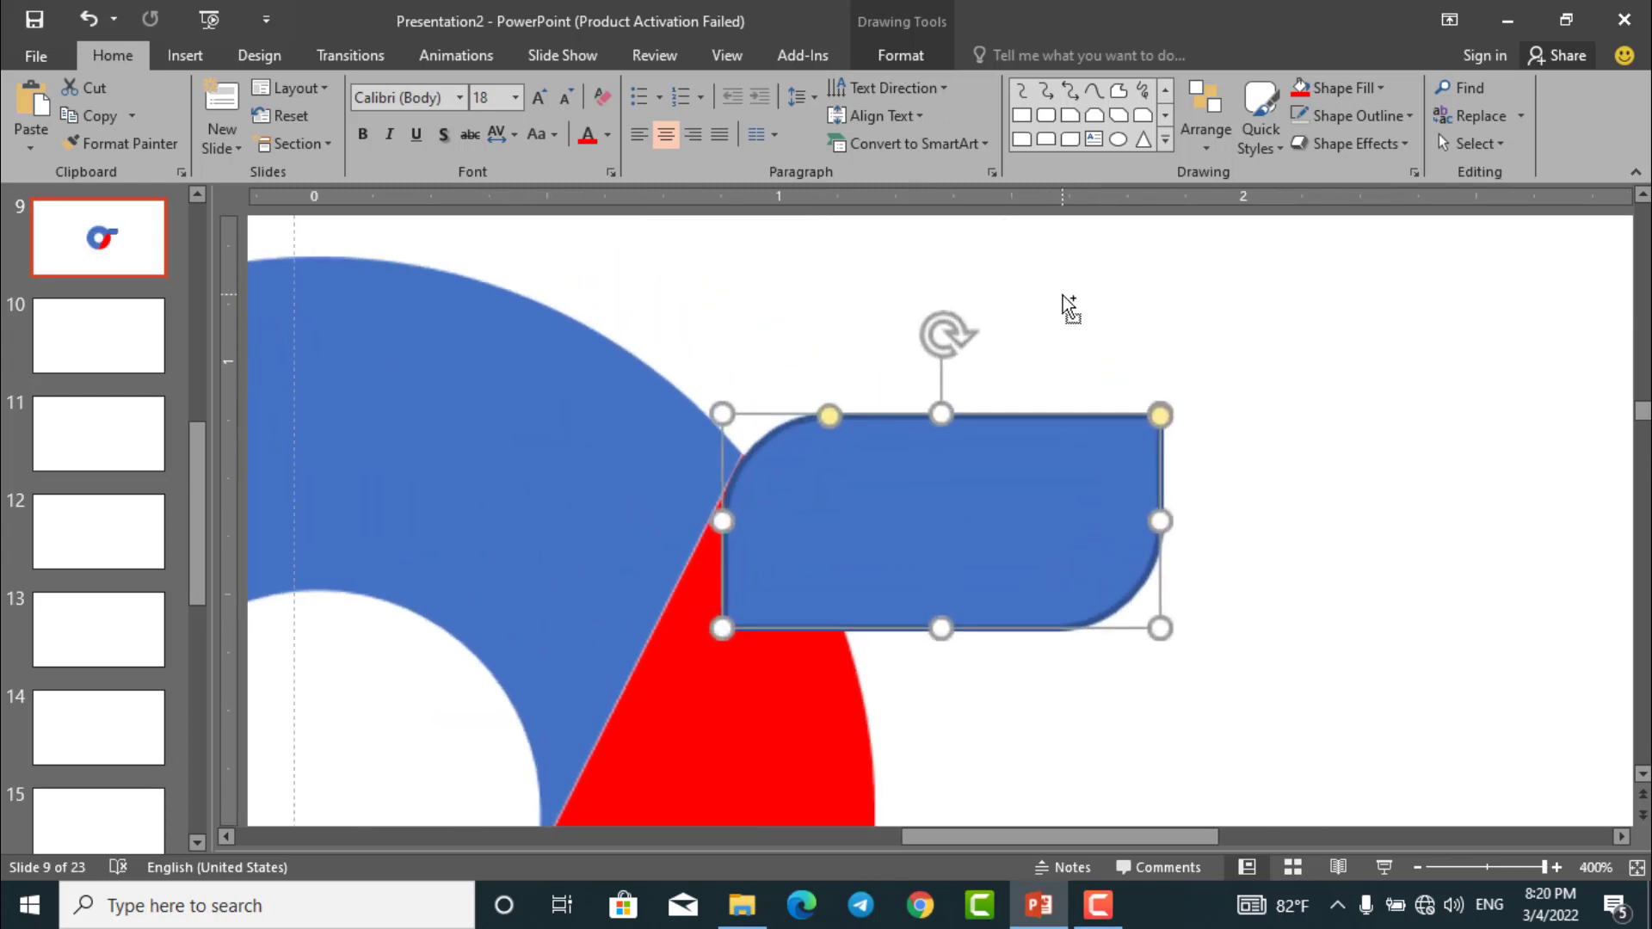
Remove the outline from the rounded rectangle
{"action": "left_click", "coordinate": [897, 60]}
{"action": "left_click", "coordinate": [564, 116]}
{"action": "left_click", "coordinate": [691, 277]}
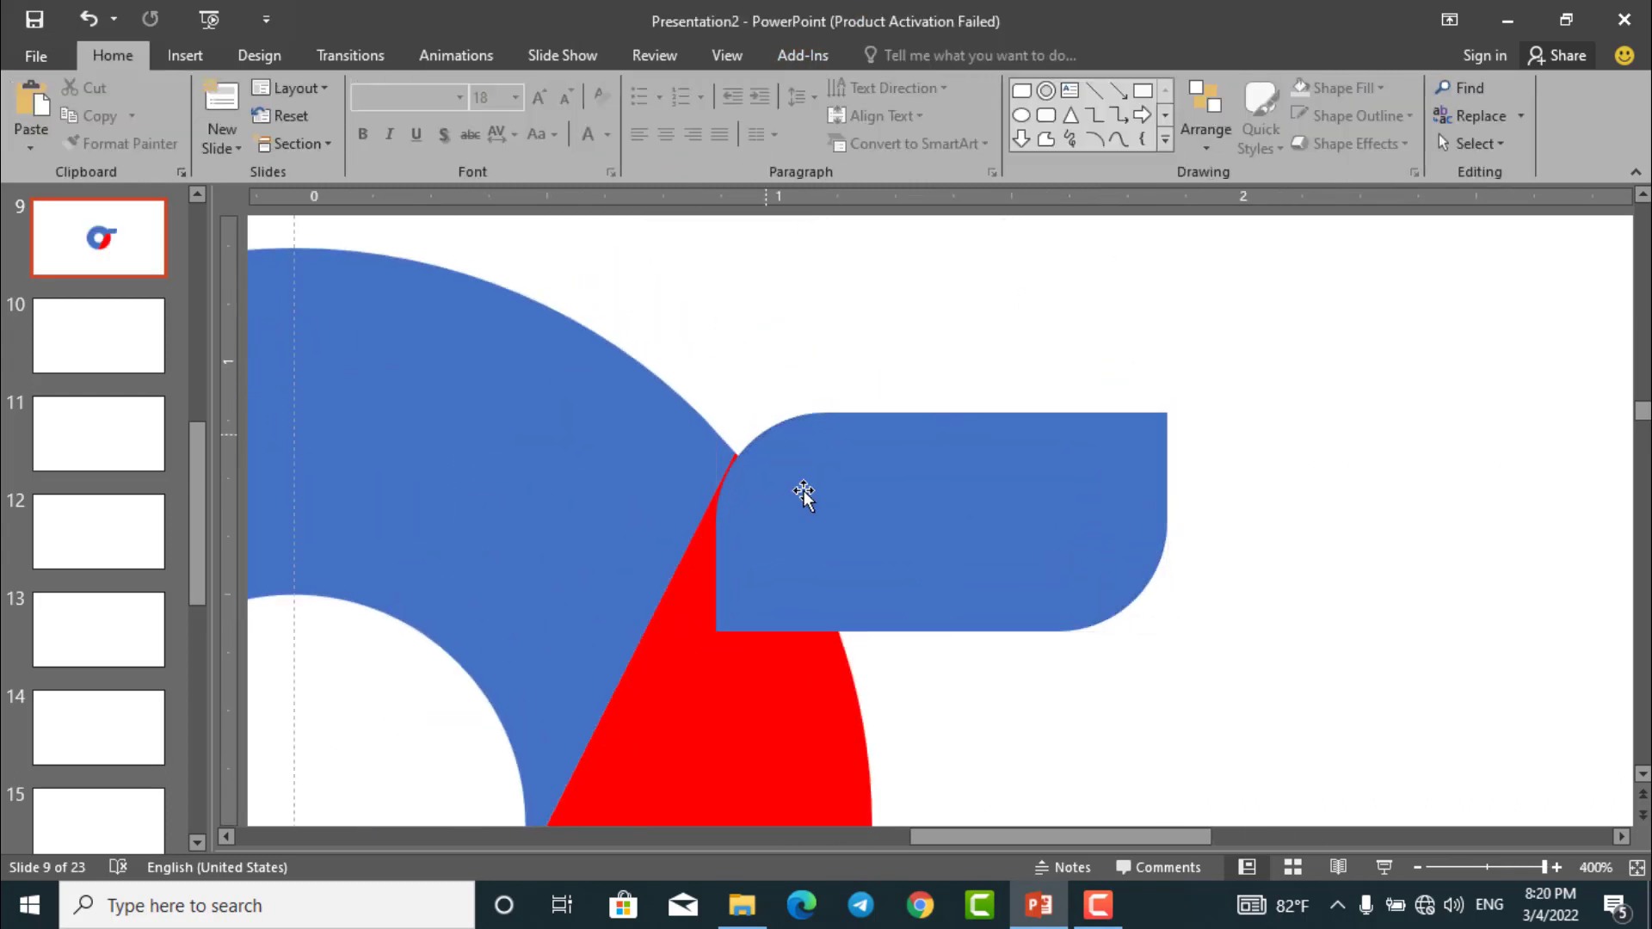
Nudge the rounded rectangle onto the blue-red seam and make it about 0.48" high
{"action": "left_click_drag", "start_coordinate": [804, 492], "coordinate": [816, 480]}
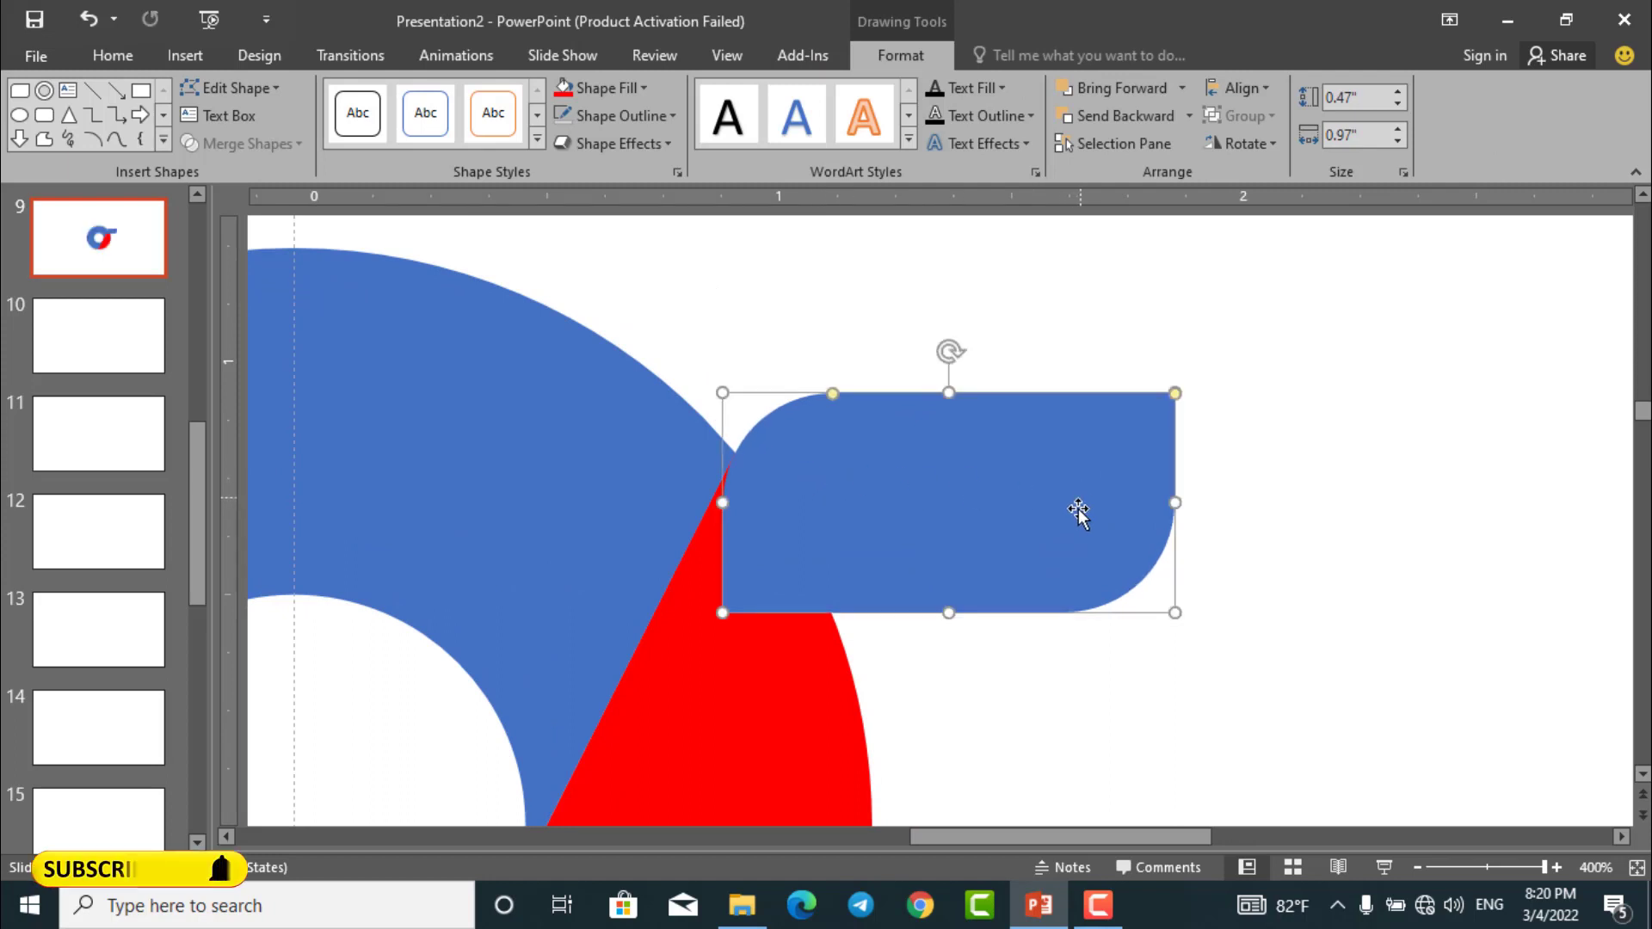
{"action": "mouse_move", "coordinate": [948, 612]}
{"action": "left_mouse_down"}
{"action": "mouse_move", "coordinate": [950, 665]}
{"action": "mouse_move", "coordinate": [927, 615]}
{"action": "left_mouse_up"}
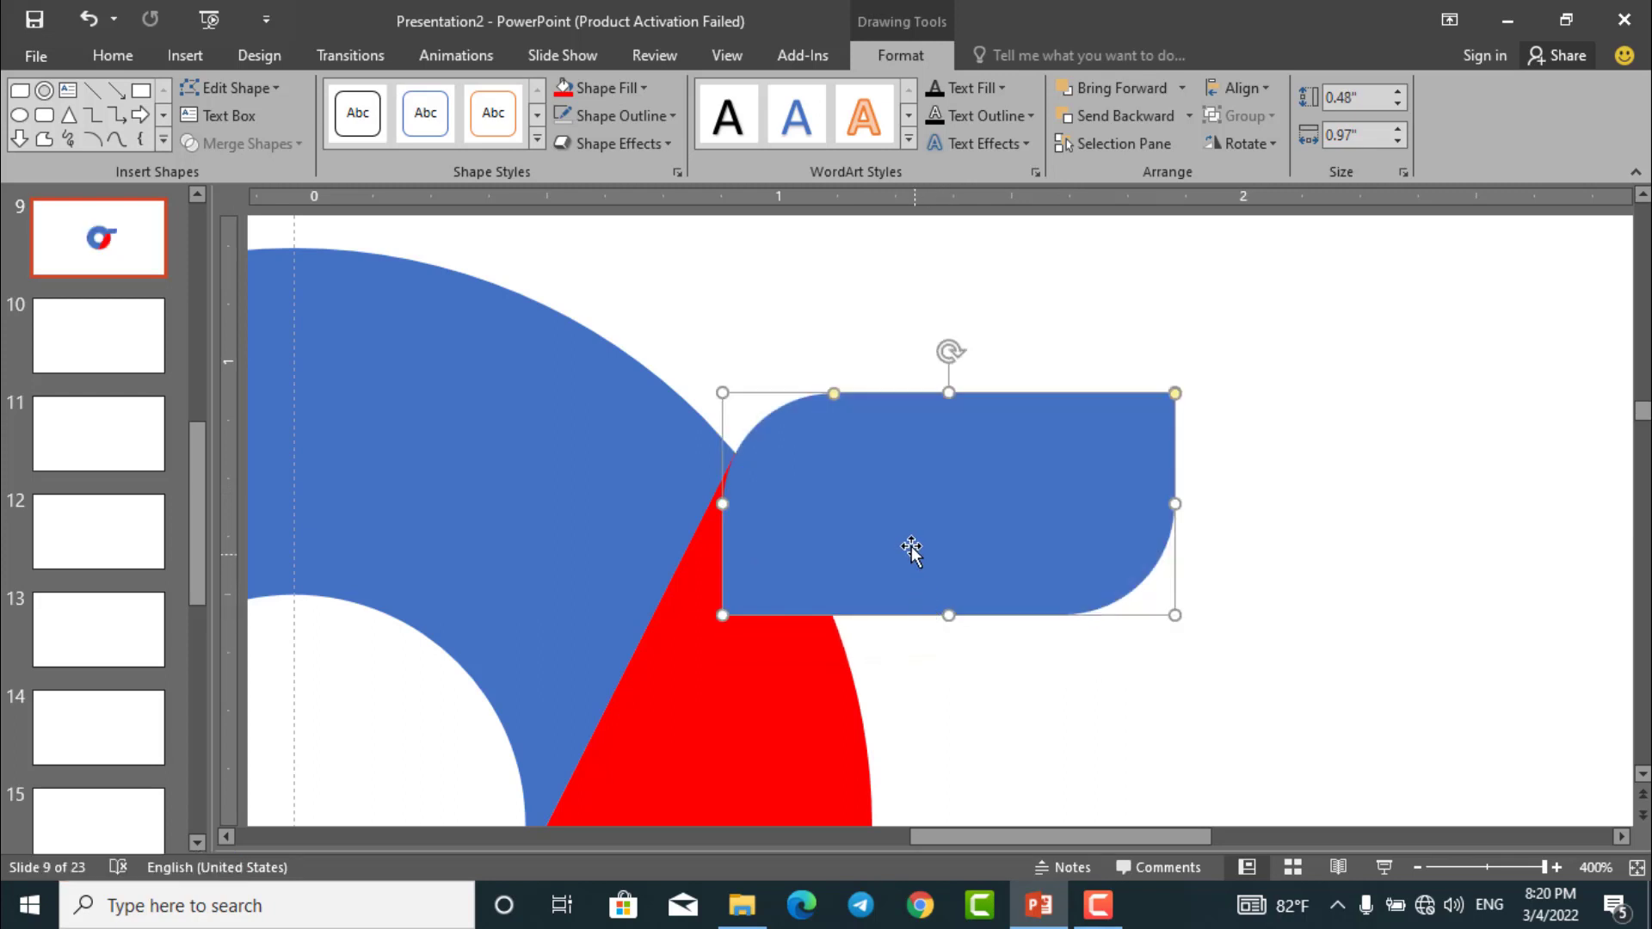
{"action": "left_click_drag", "start_coordinate": [911, 549], "coordinate": [910, 546]}
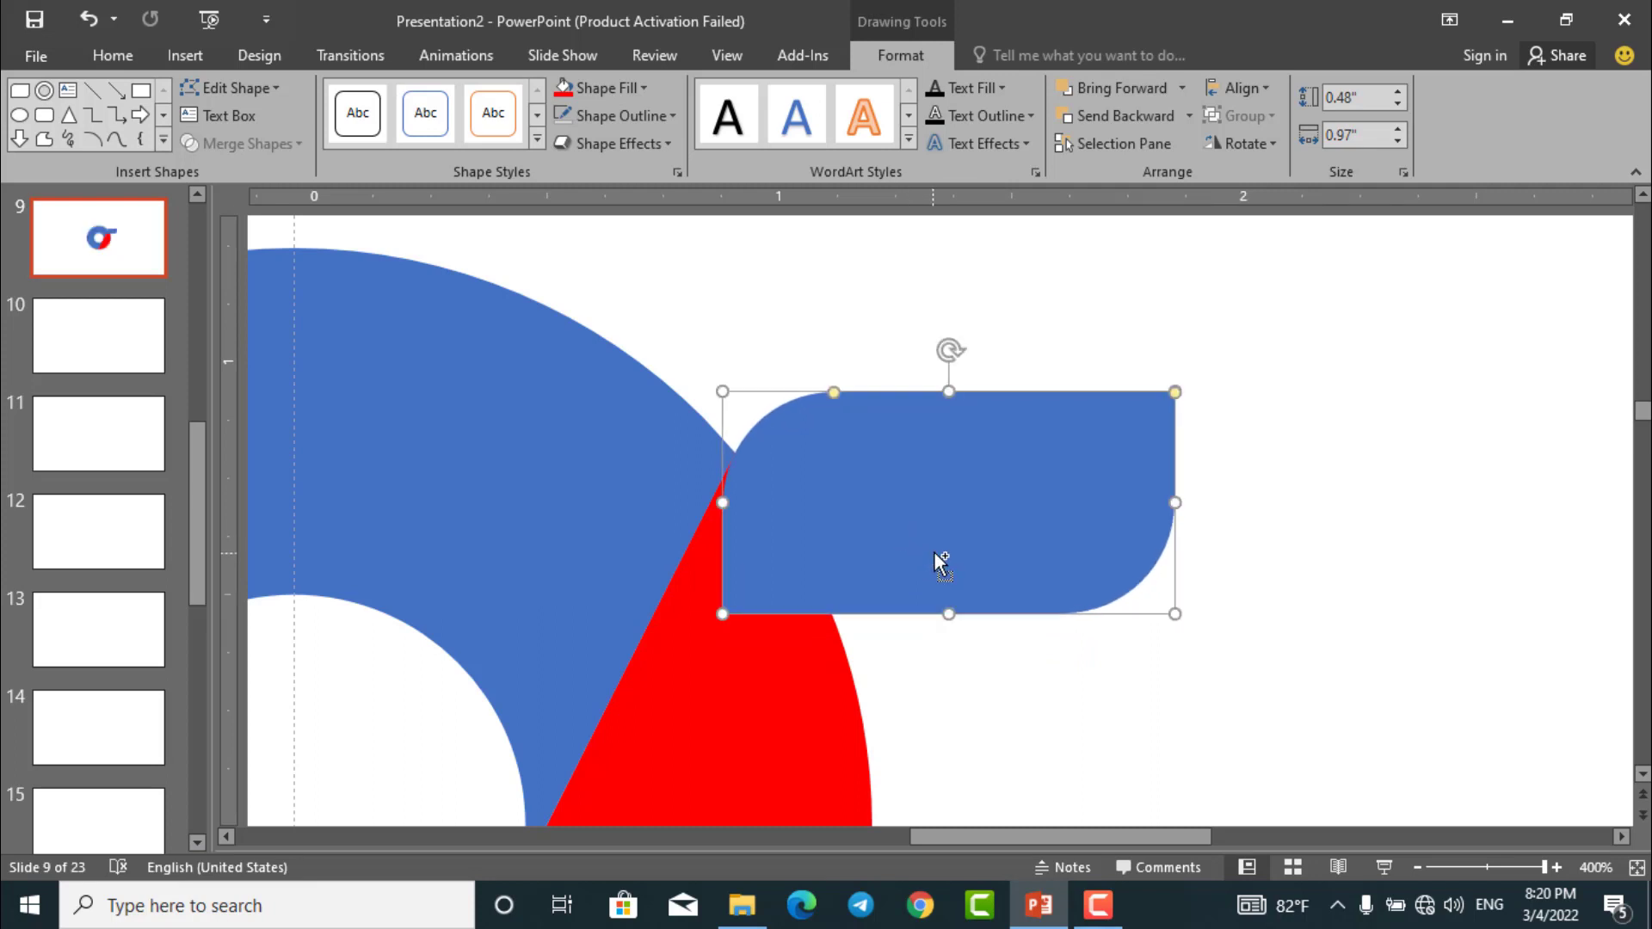
Resize the rounded rectangle to about 0.93" wide and extend its lower edge slightly
{"action": "left_click_drag", "start_coordinate": [1174, 503], "coordinate": [1130, 503]}
{"action": "scroll", "coordinate": [1131, 510], "scroll_direction": "down", "scroll_amount": 10}
{"action": "scroll", "coordinate": [1131, 509], "scroll_direction": "down", "scroll_amount": 15}
{"action": "scroll", "coordinate": [1013, 600], "scroll_direction": "up", "scroll_amount": 15}
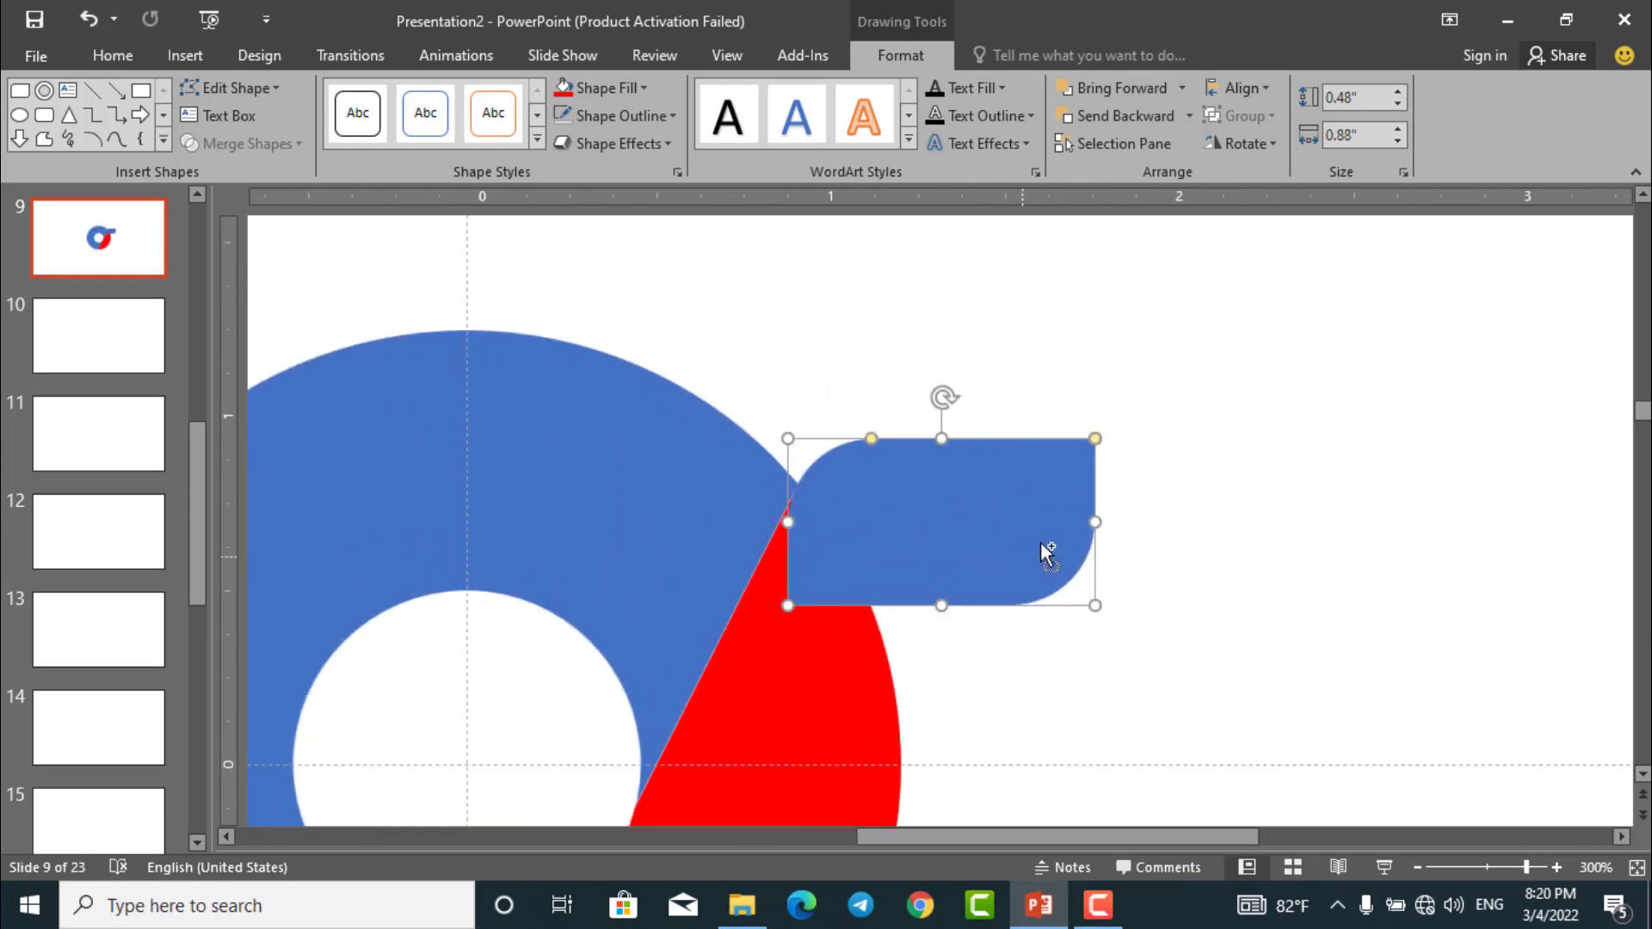
{"action": "left_click_drag", "start_coordinate": [1094, 527], "coordinate": [1111, 527]}
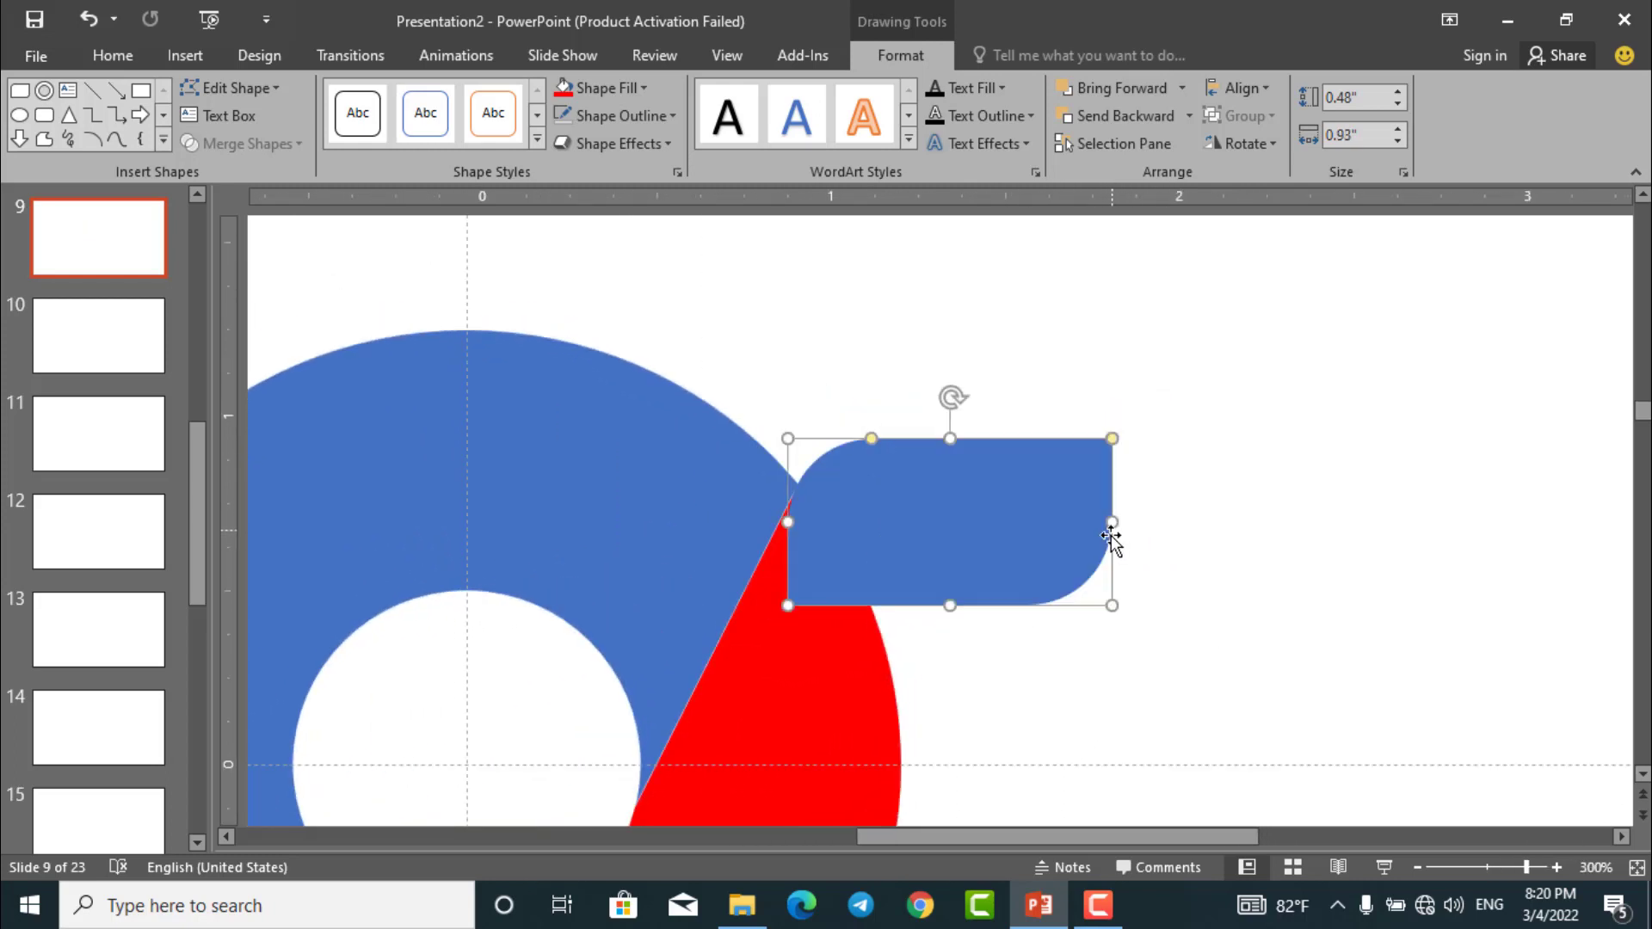
{"action": "left_click_drag", "start_coordinate": [954, 605], "coordinate": [956, 612]}
Nudge the rounded rectangle slightly left so its curved corner meets the ring's outer edge at the seam
{"action": "left_click", "coordinate": [1261, 590]}
{"action": "scroll", "coordinate": [821, 456], "scroll_direction": "up", "scroll_amount": 1}
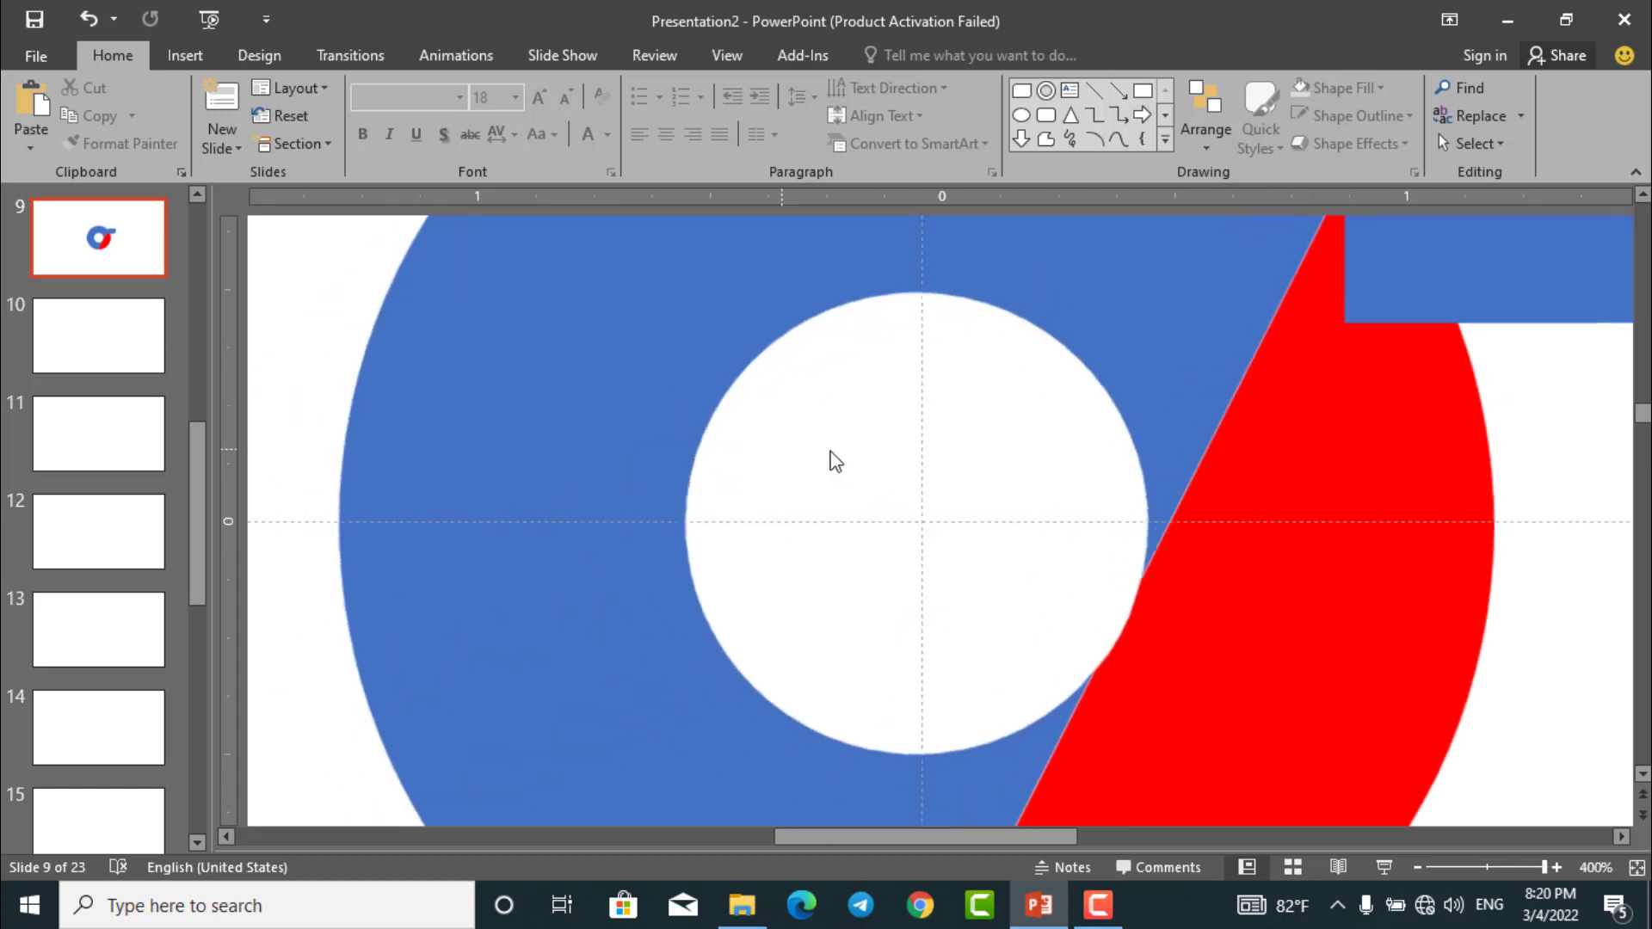
{"action": "scroll", "coordinate": [1148, 389], "scroll_direction": "down", "scroll_amount": 1}
{"action": "scroll", "coordinate": [1257, 333], "scroll_direction": "up", "scroll_amount": 1}
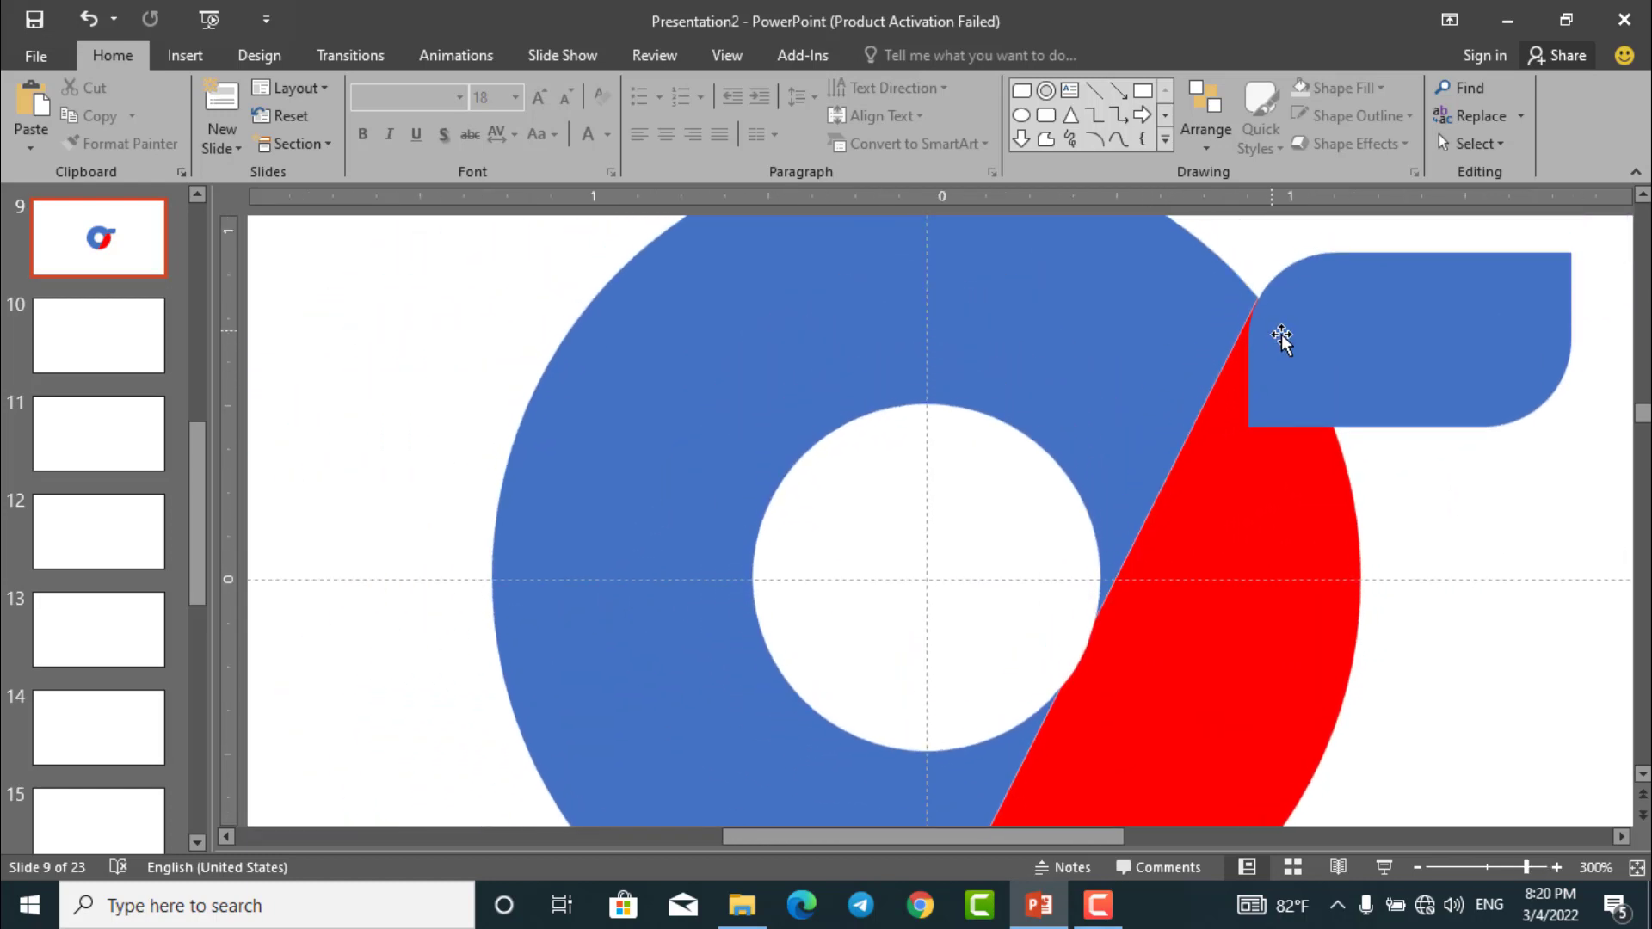
{"action": "left_click", "coordinate": [1283, 335]}
{"action": "key", "text": "ctrl+Left"}
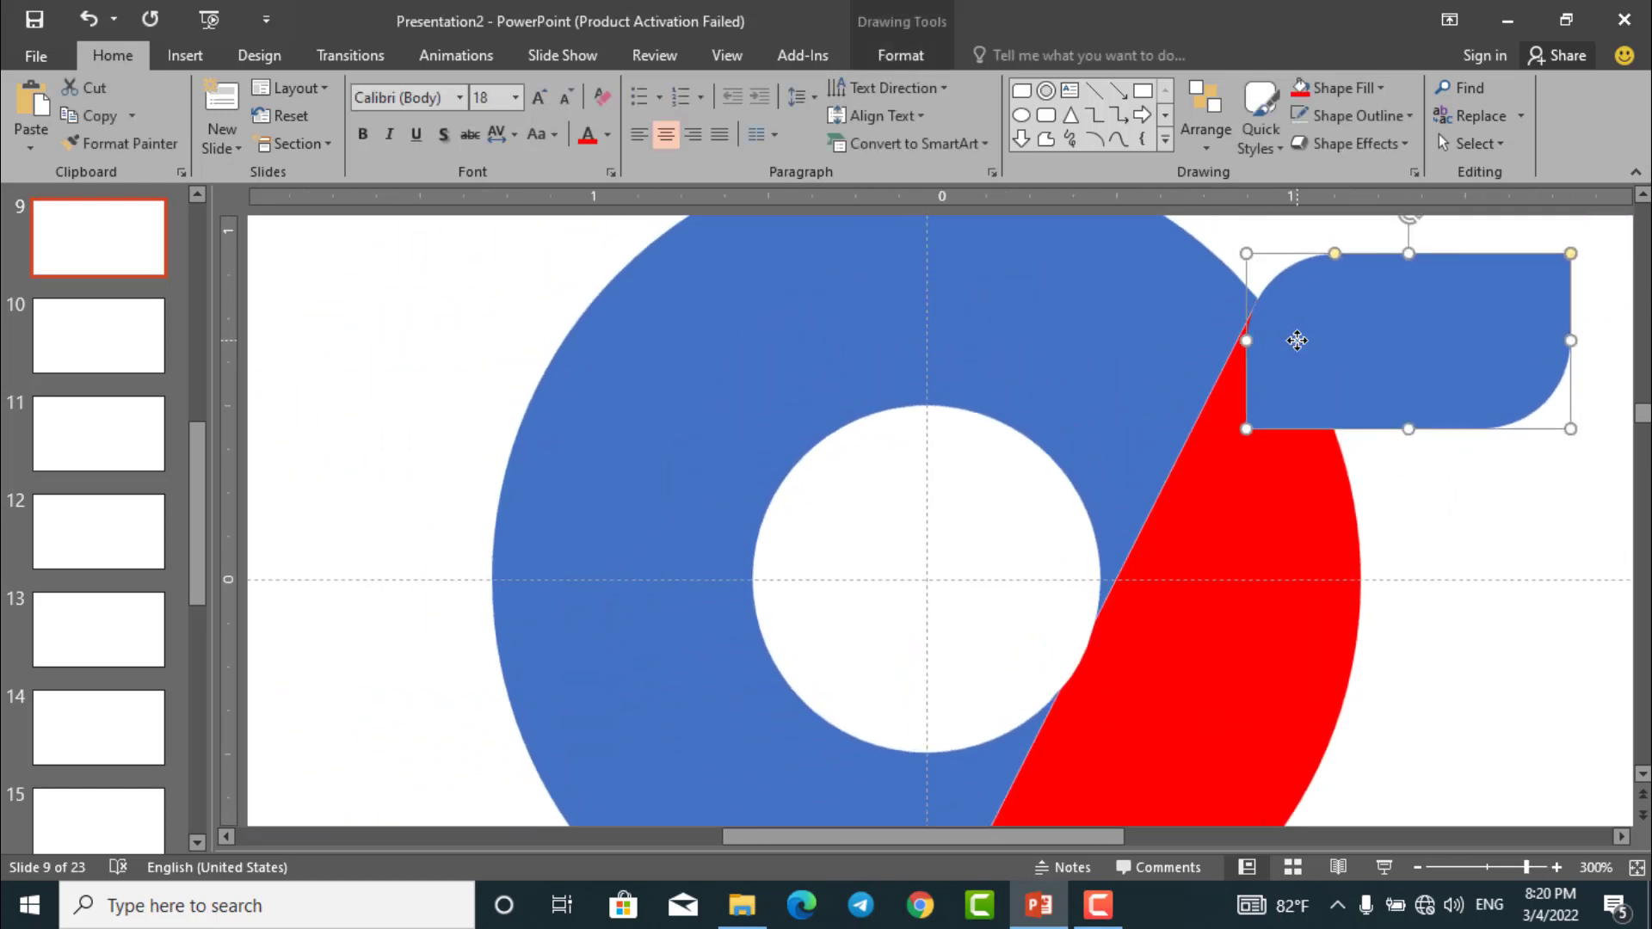
Widen the rounded rectangle by extending its right side outward, away from the ring
{"action": "scroll", "coordinate": [1274, 370], "scroll_direction": "down", "scroll_amount": 3}
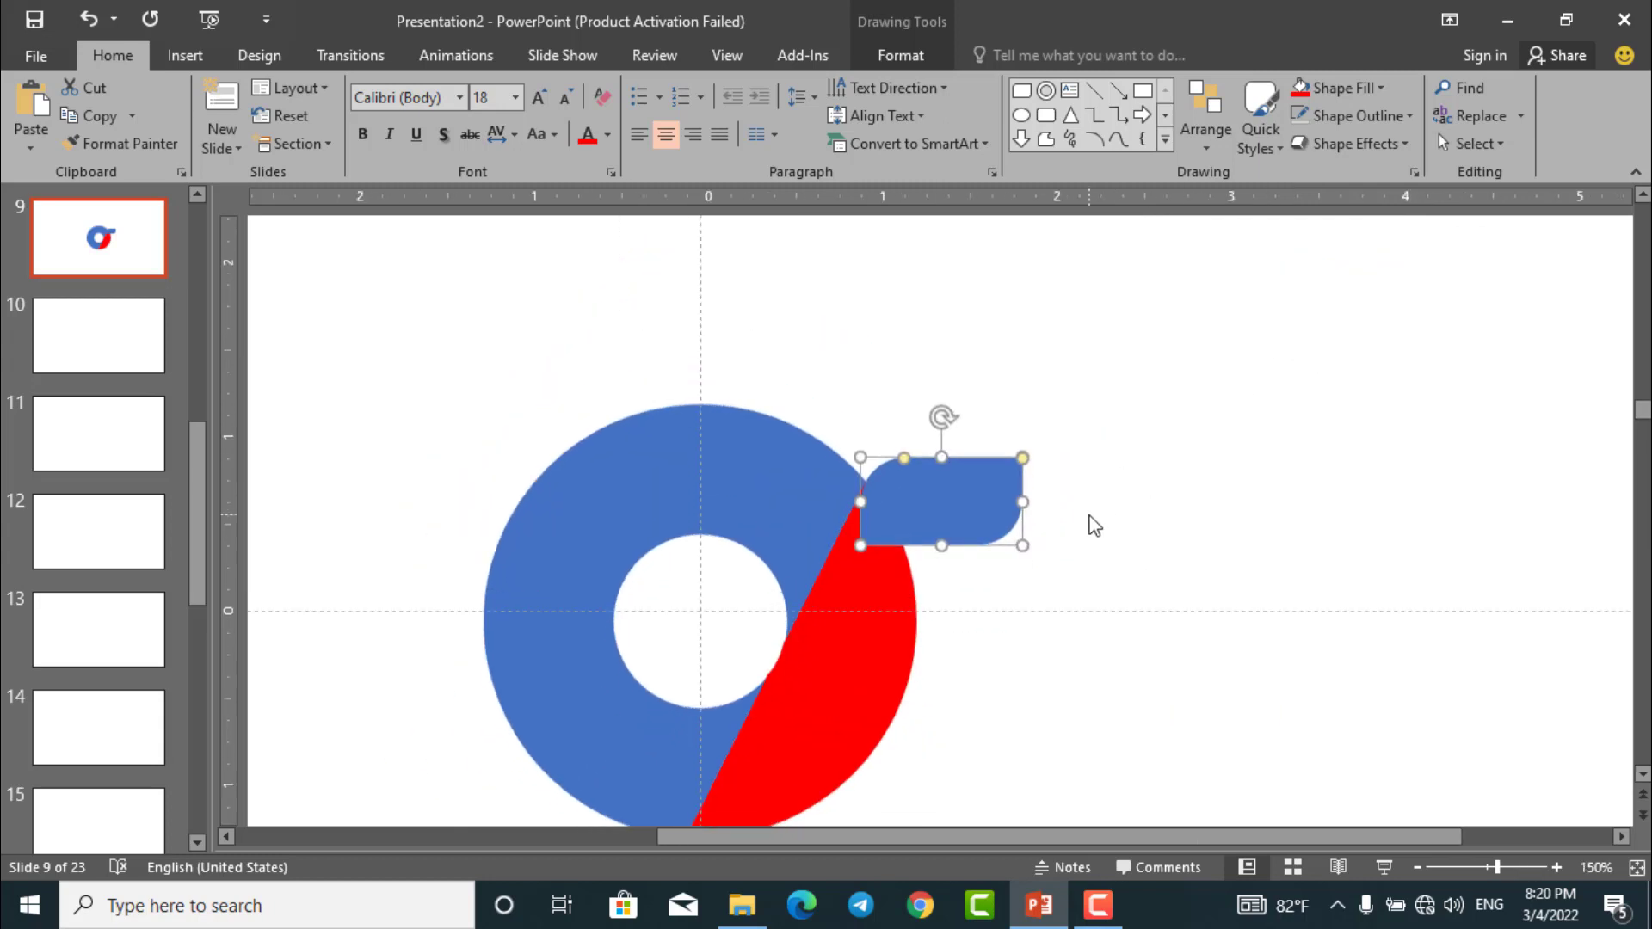
{"action": "scroll", "coordinate": [1092, 523], "scroll_direction": "down", "scroll_amount": 1}
{"action": "scroll", "coordinate": [1043, 482], "scroll_direction": "up", "scroll_amount": 5}
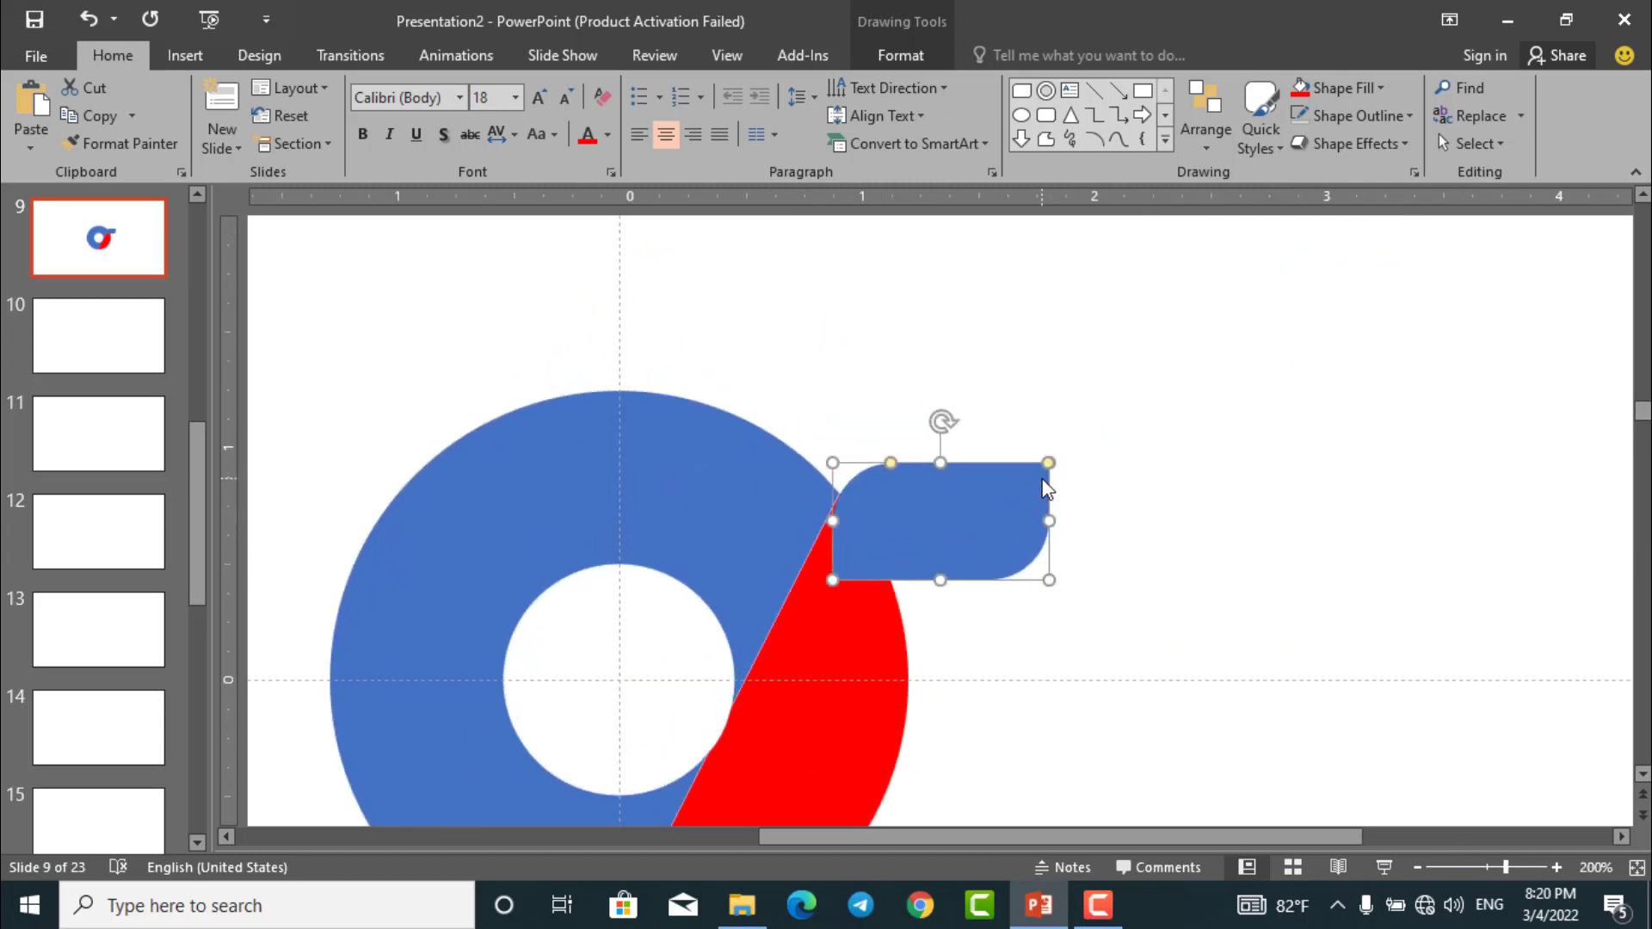
{"action": "scroll", "coordinate": [1048, 468], "scroll_direction": "down", "scroll_amount": 1}
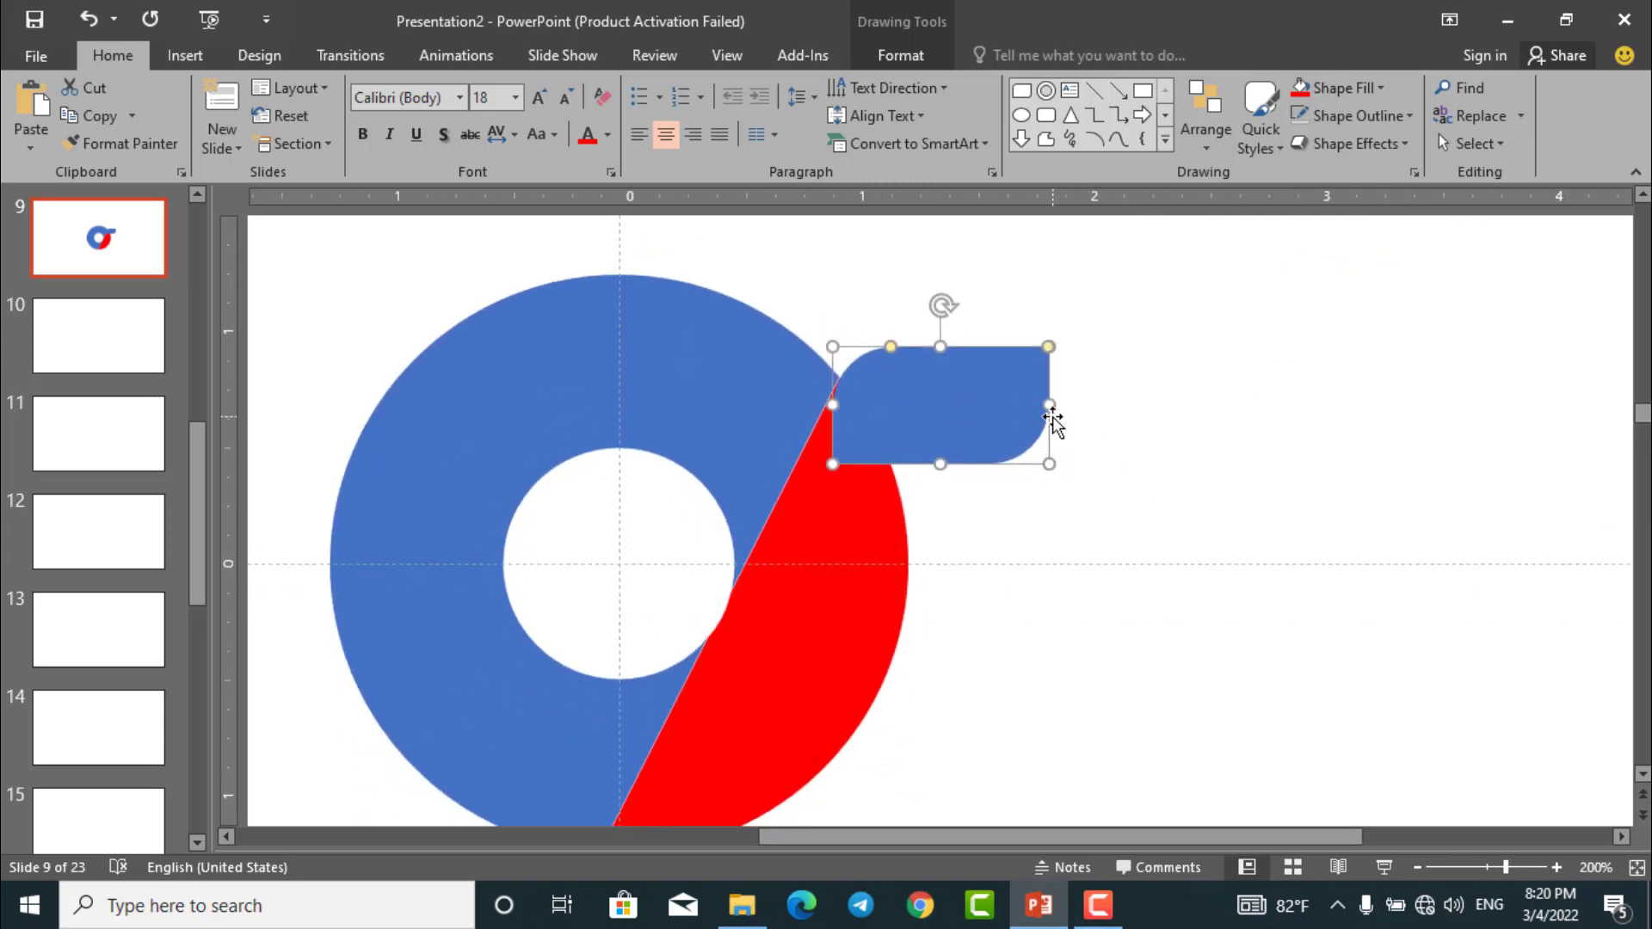
{"action": "left_click_drag", "start_coordinate": [1050, 405], "coordinate": [1084, 405]}
{"action": "left_click", "coordinate": [1049, 483]}
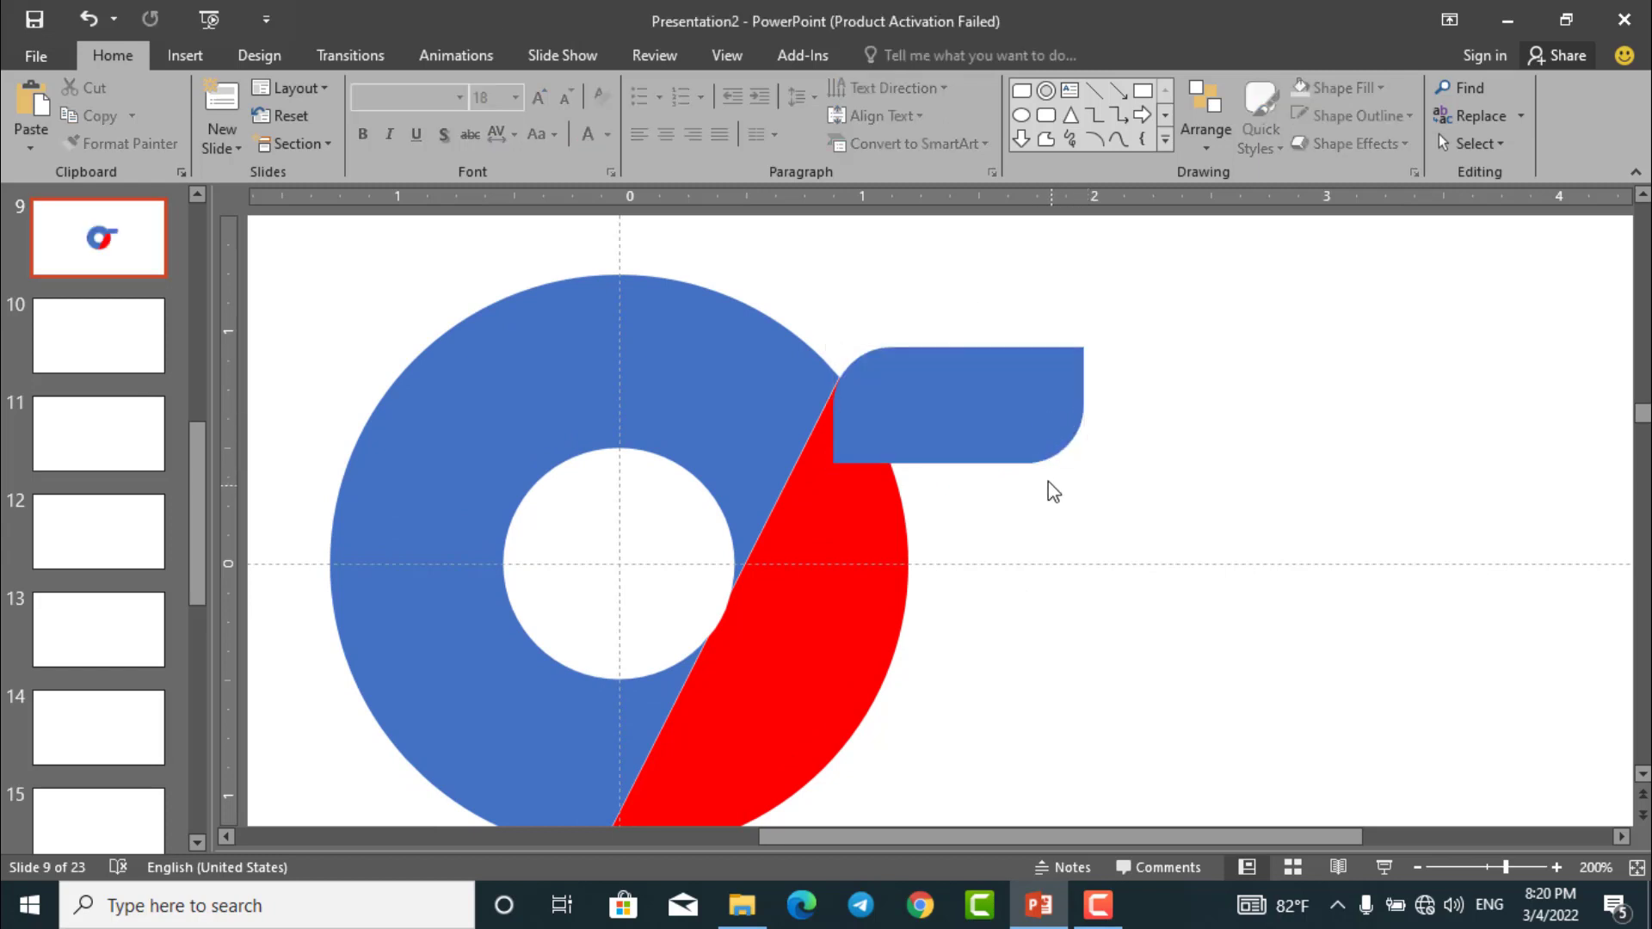
Make the rounded rectangle taller, realign it with the seam and extend its right side a little further
{"action": "left_click", "coordinate": [1014, 431]}
{"action": "mouse_move", "coordinate": [961, 462]}
{"action": "left_mouse_down"}
{"action": "mouse_move", "coordinate": [956, 515]}
{"action": "mouse_move", "coordinate": [955, 454]}
{"action": "left_mouse_up"}
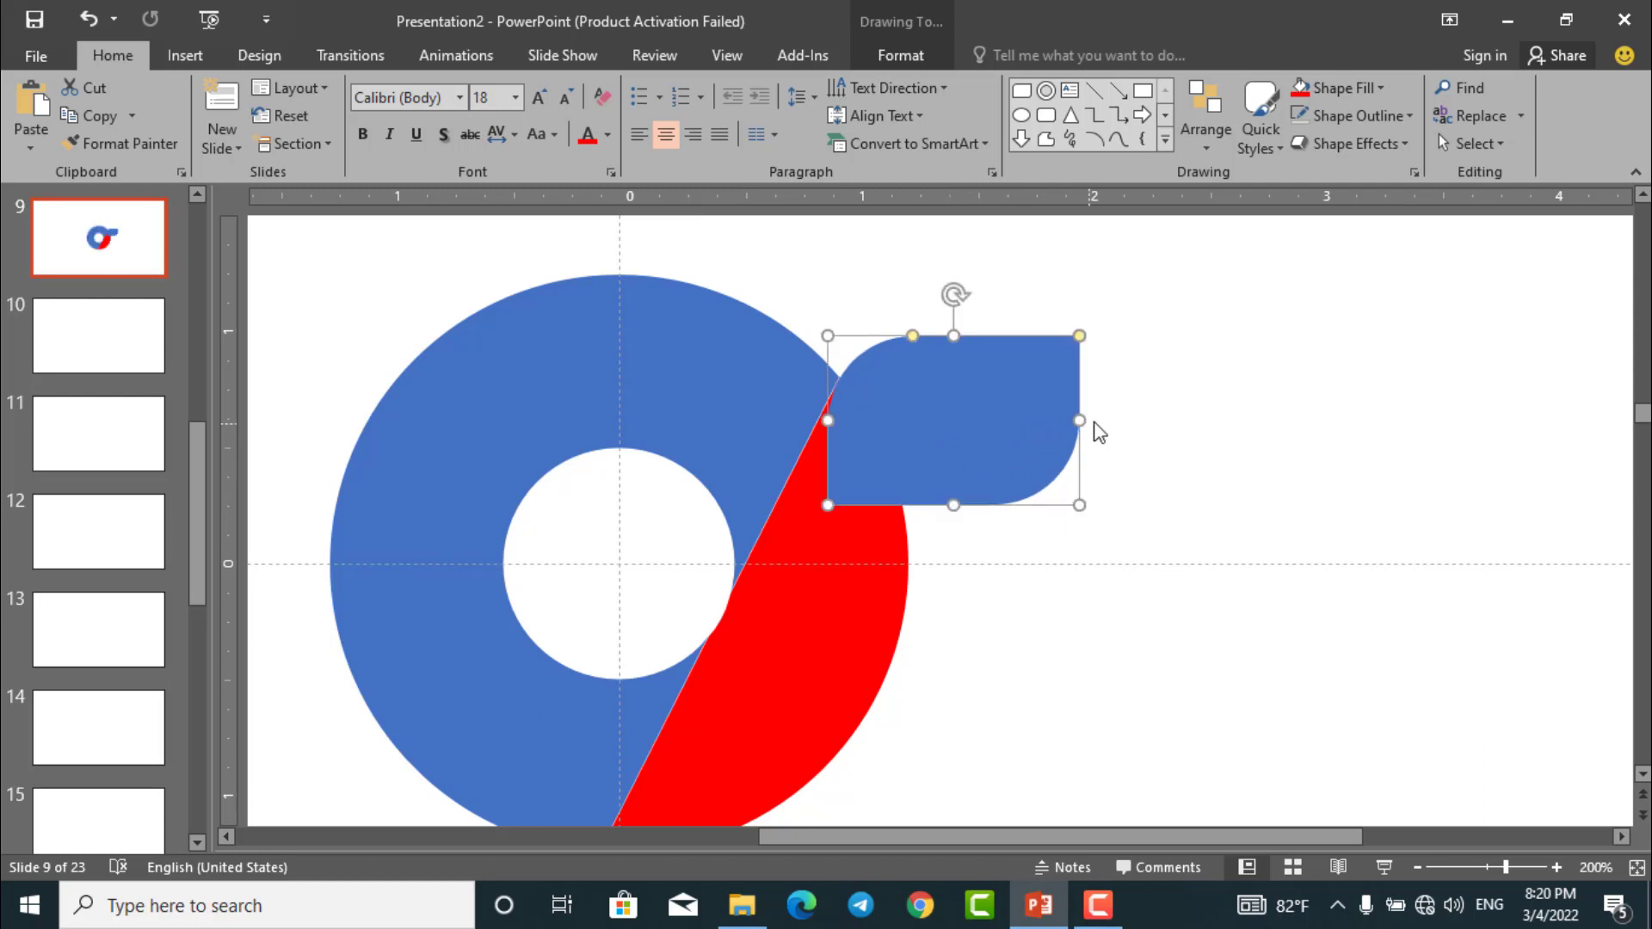
{"action": "left_click_drag", "start_coordinate": [1077, 419], "coordinate": [1095, 420]}
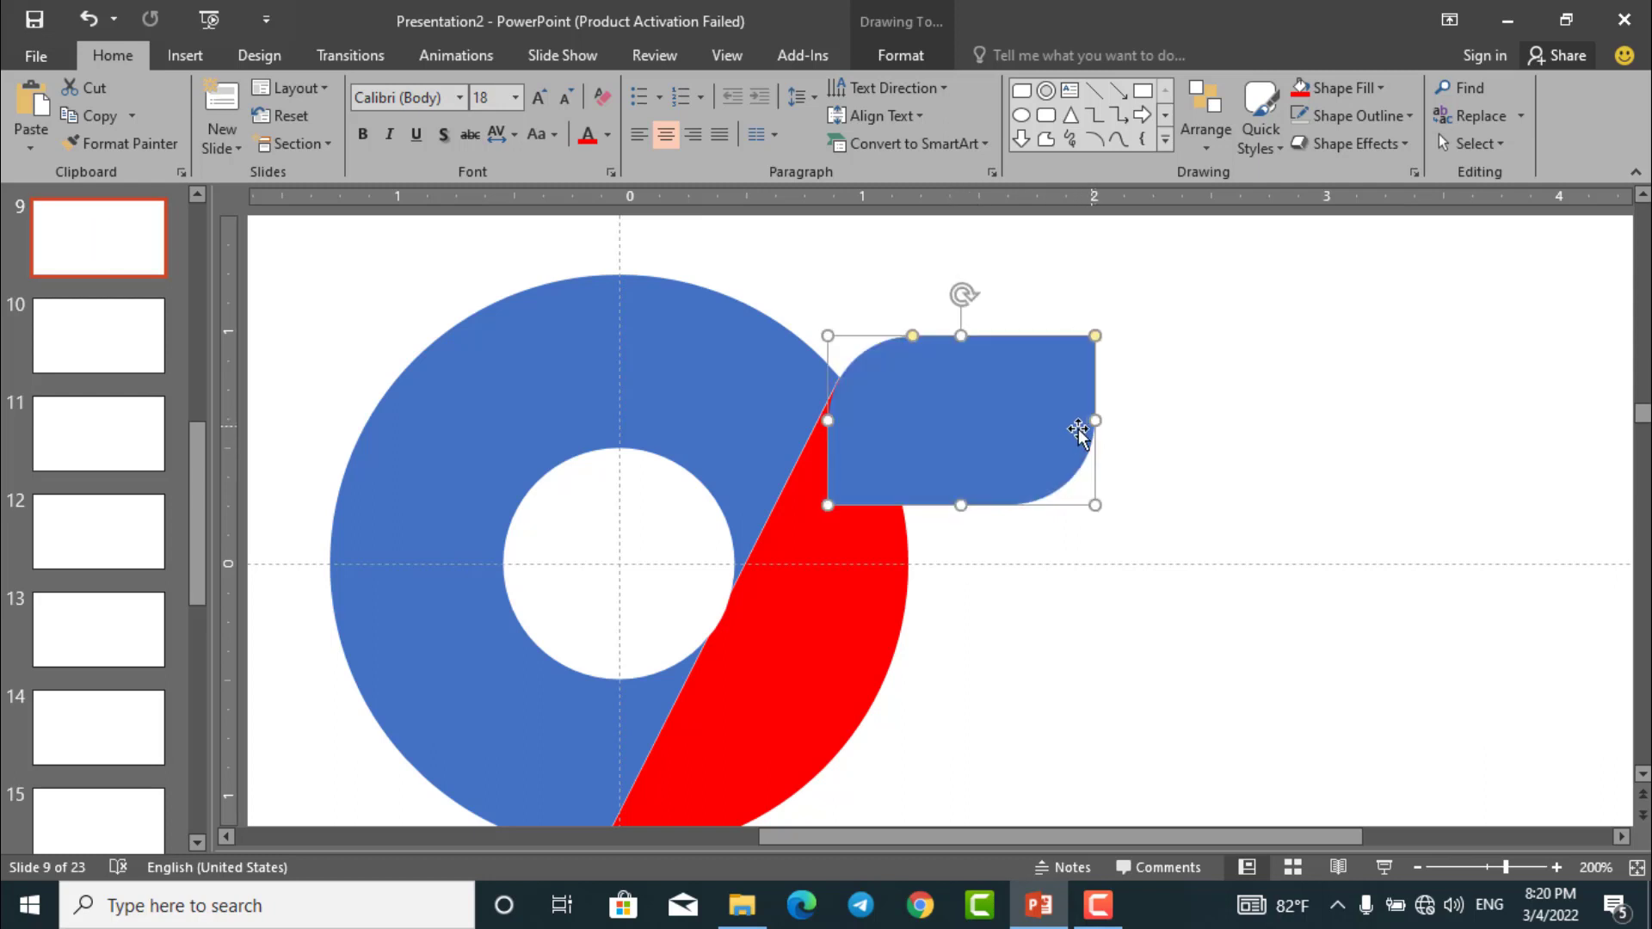
Edit the rounded rectangle's points and delete the two points that form its lower-right rounded corner
{"action": "right_click", "coordinate": [1043, 422]}
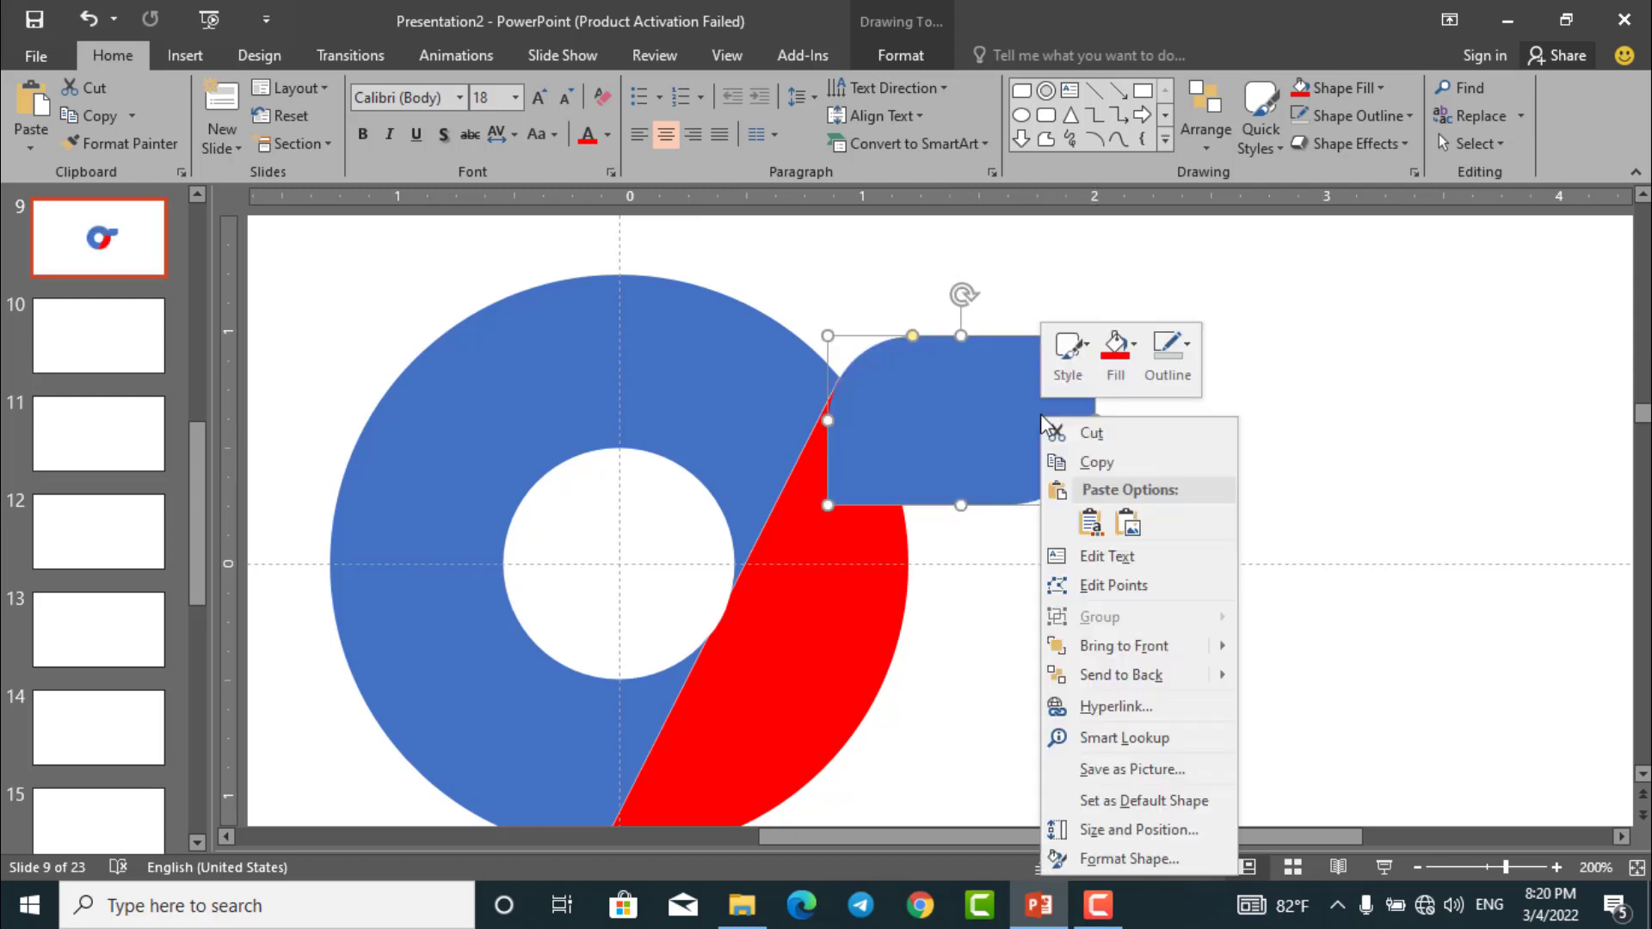
{"action": "left_click", "coordinate": [1110, 586]}
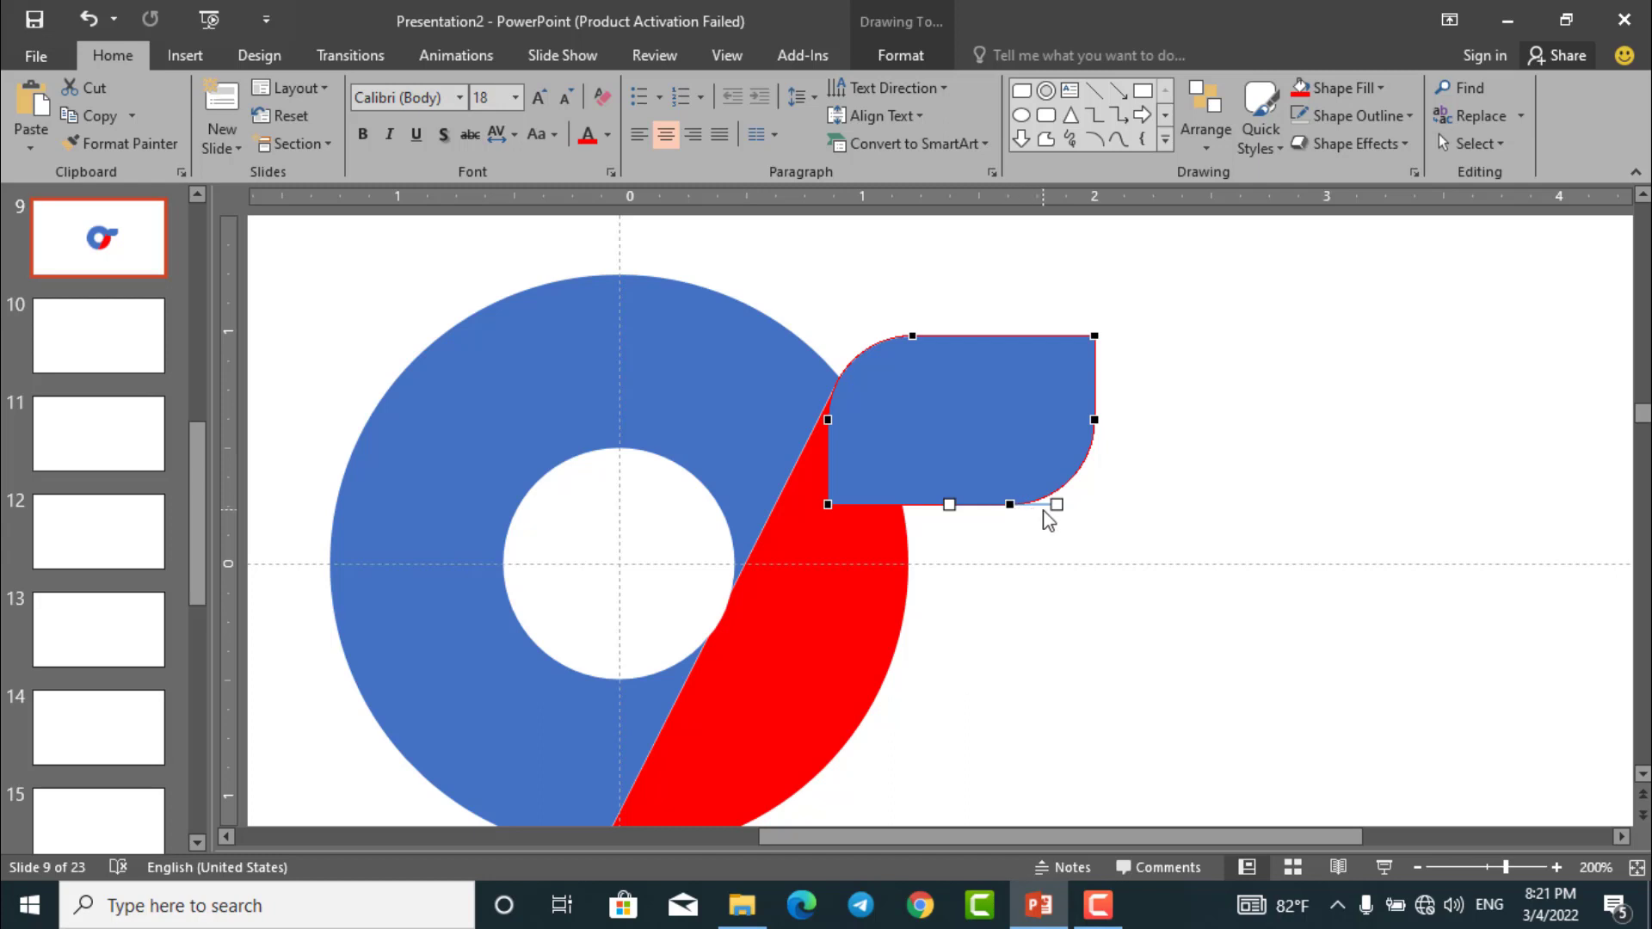
{"action": "right_click", "coordinate": [1012, 506]}
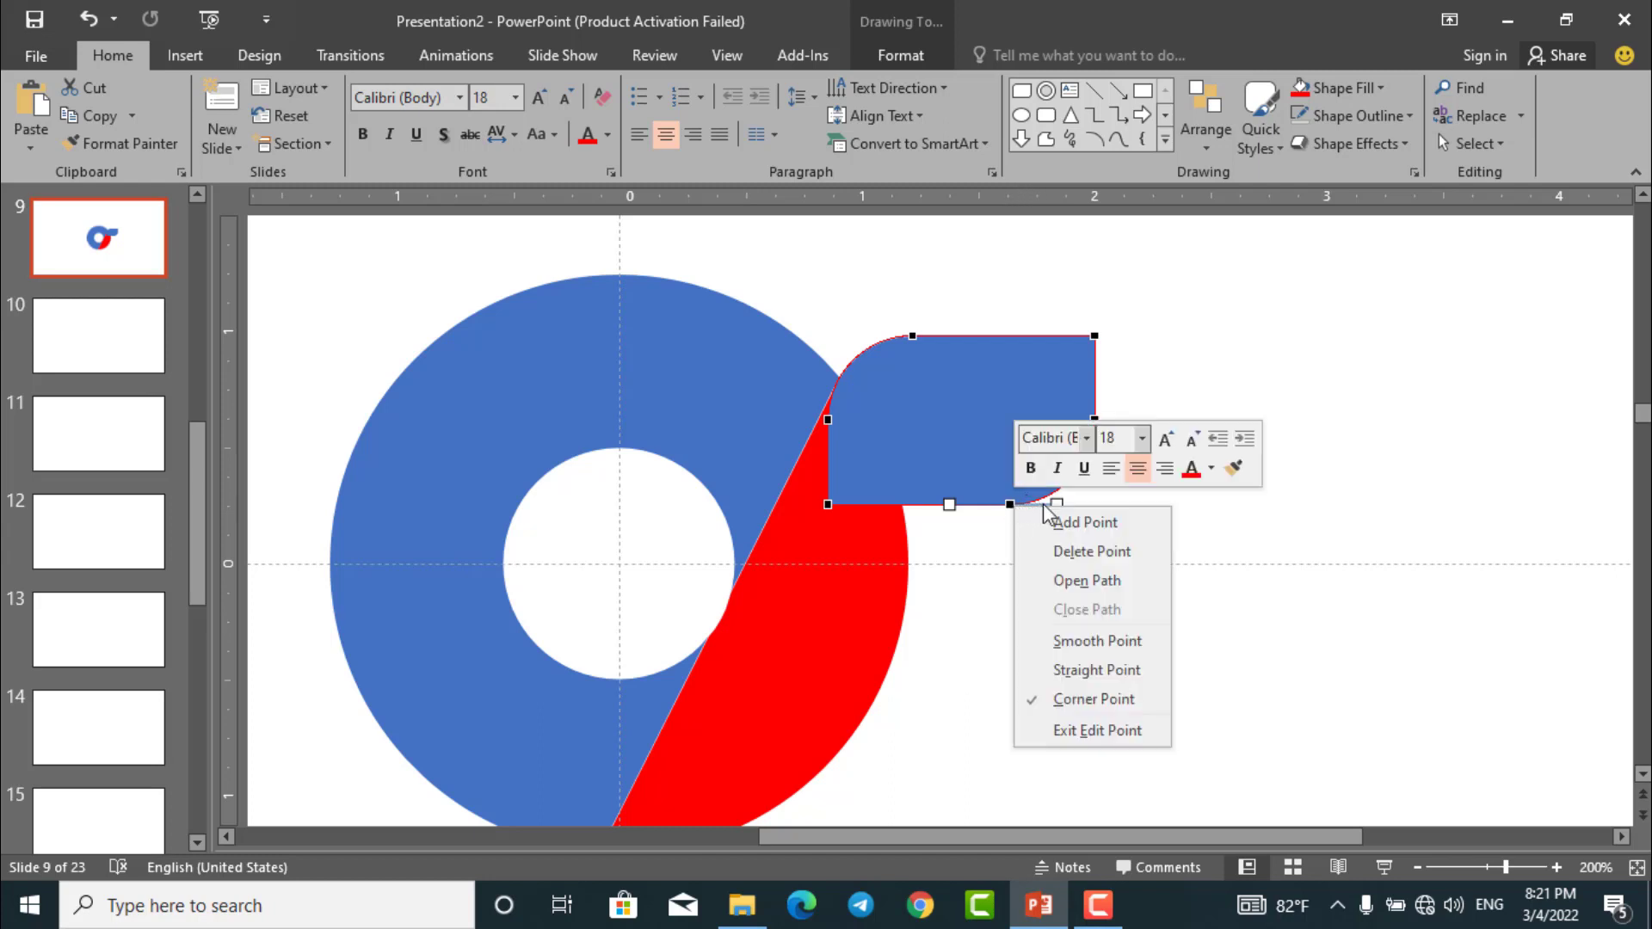
{"action": "left_click", "coordinate": [1078, 553]}
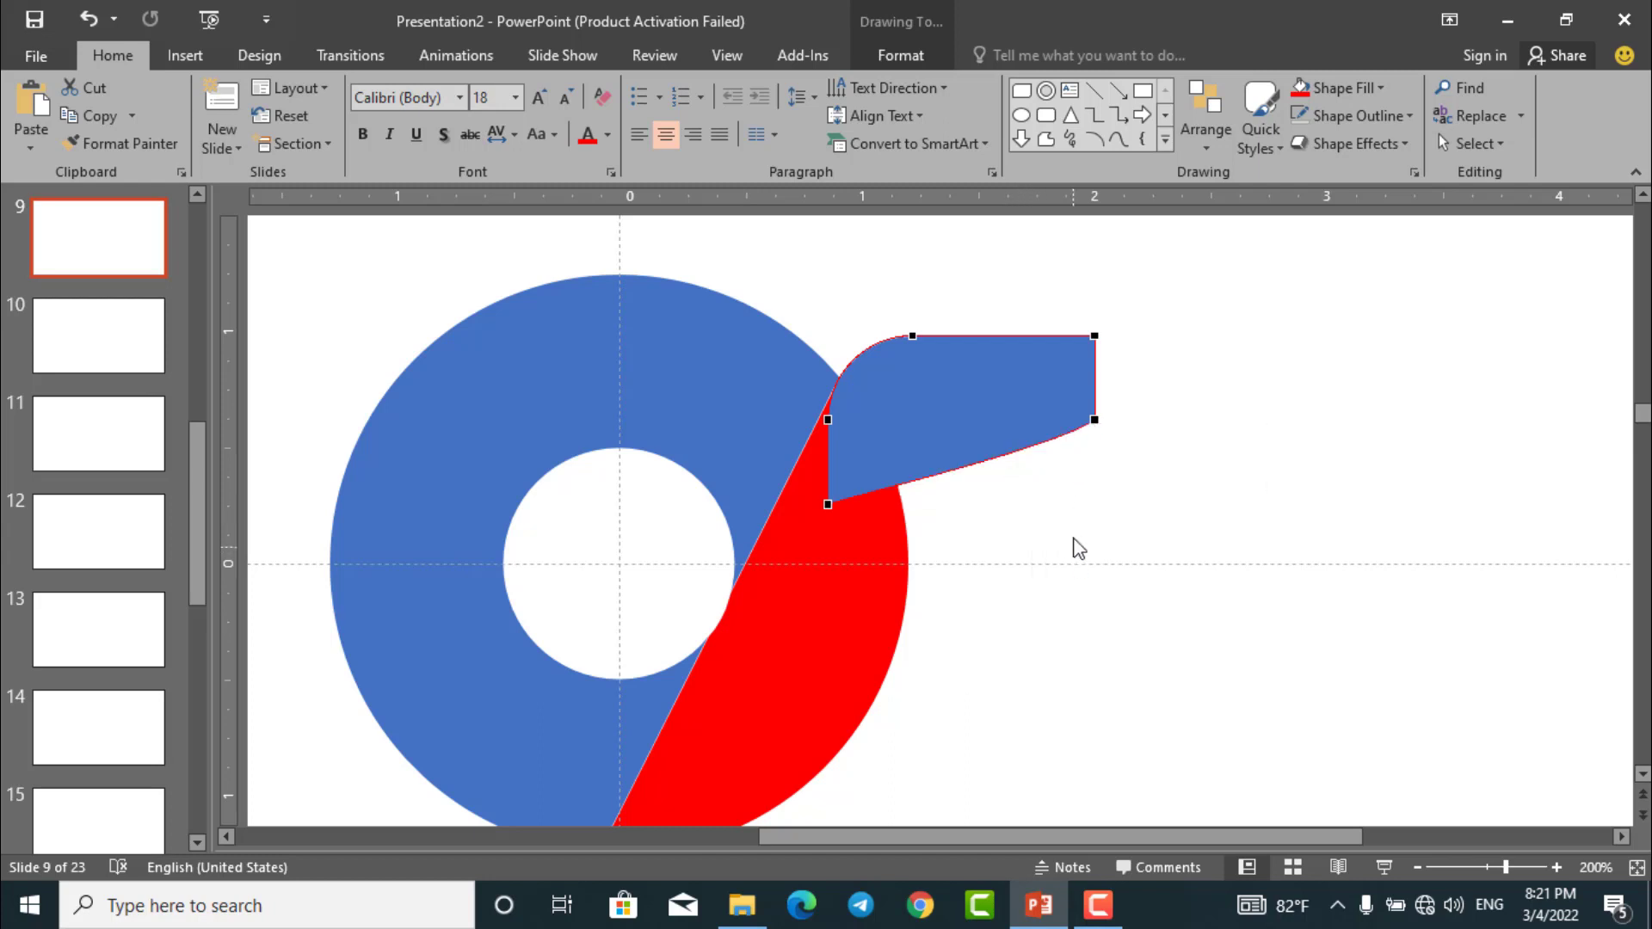
{"action": "right_click", "coordinate": [1093, 427]}
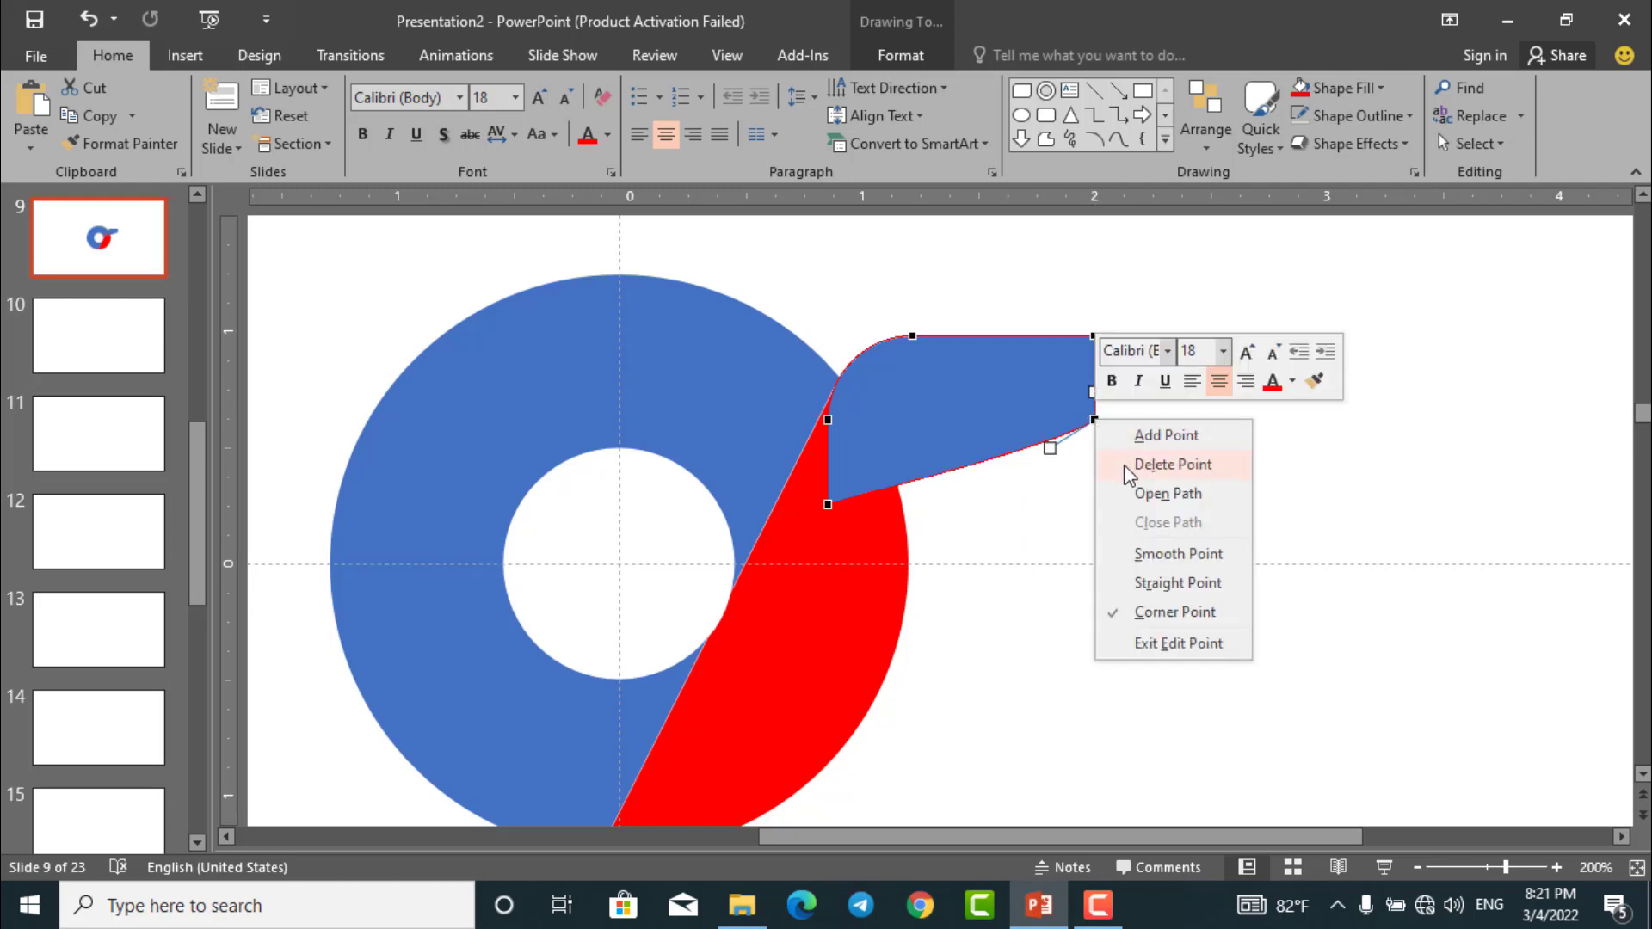
{"action": "left_click", "coordinate": [1128, 466]}
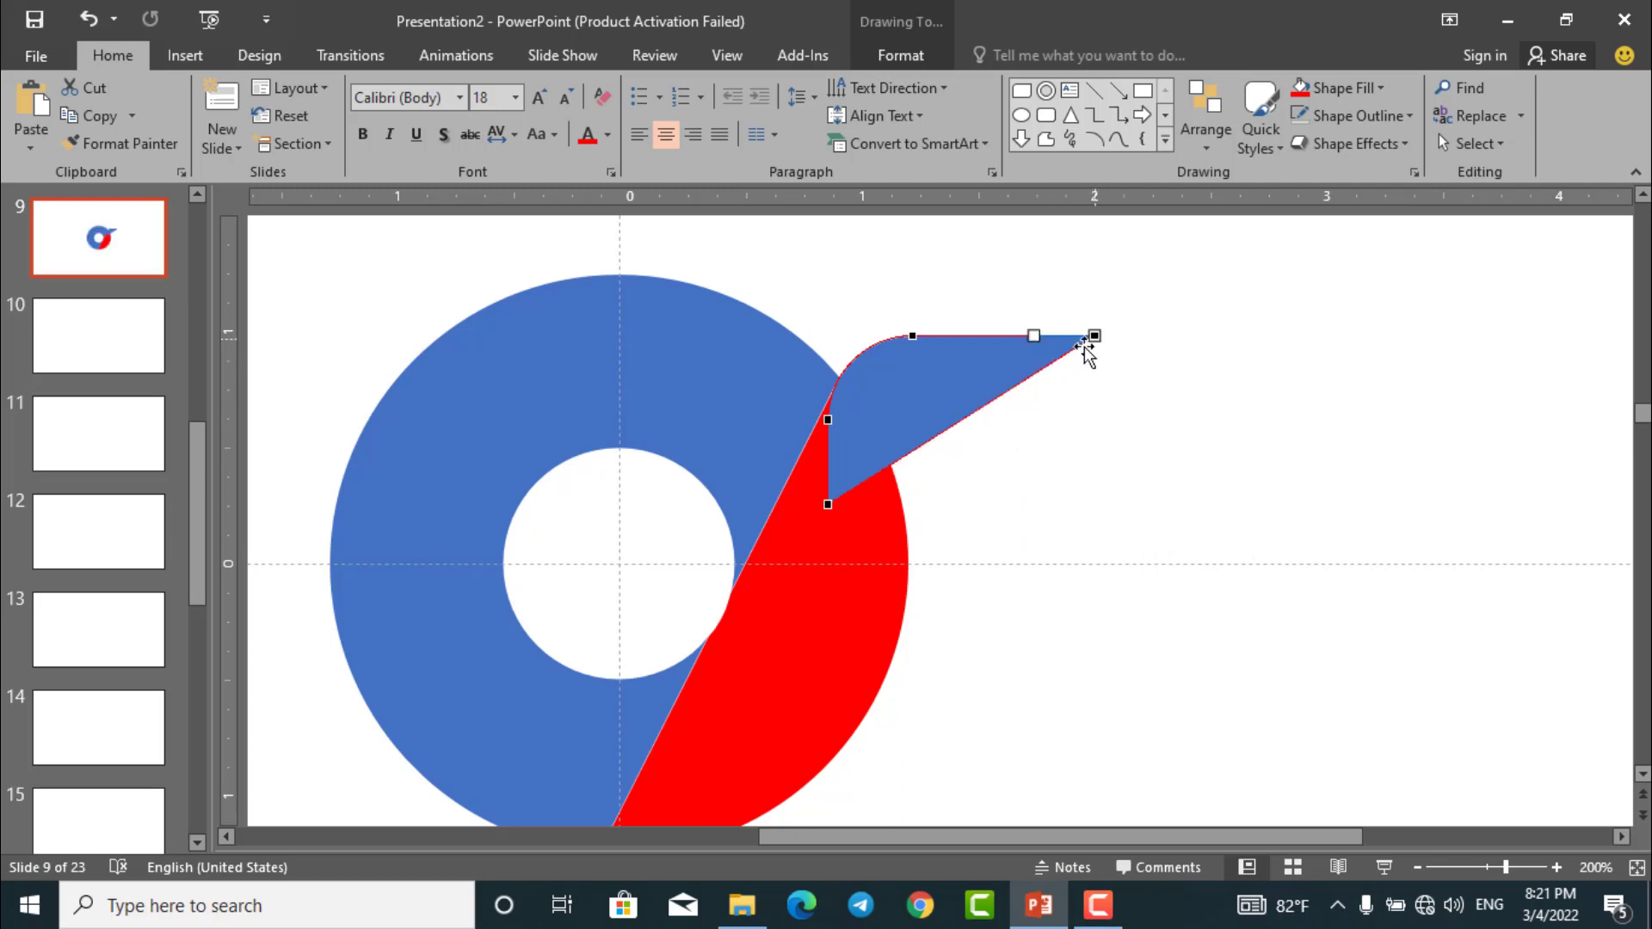
Bend the shape's straight diagonal edge outward into a leaf-like curve between its lower-left corner and upper-right tip
{"action": "left_click", "coordinate": [1032, 334]}
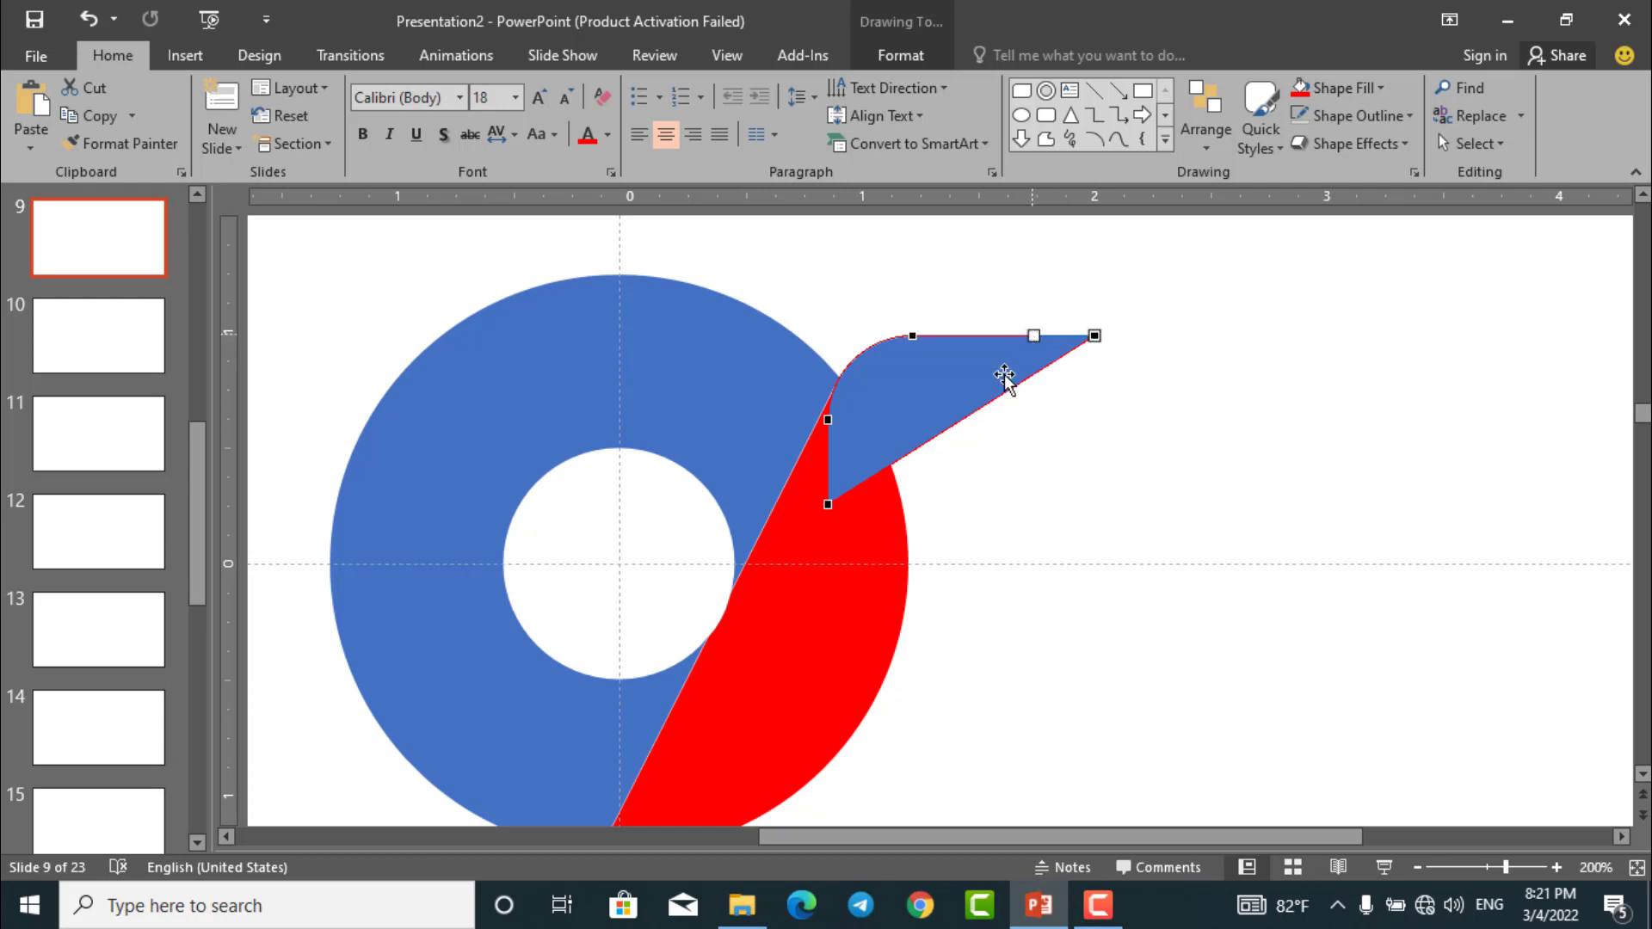
{"action": "left_click", "coordinate": [828, 502]}
{"action": "left_click_drag", "start_coordinate": [917, 448], "coordinate": [1015, 521]}
{"action": "left_click", "coordinate": [1093, 334]}
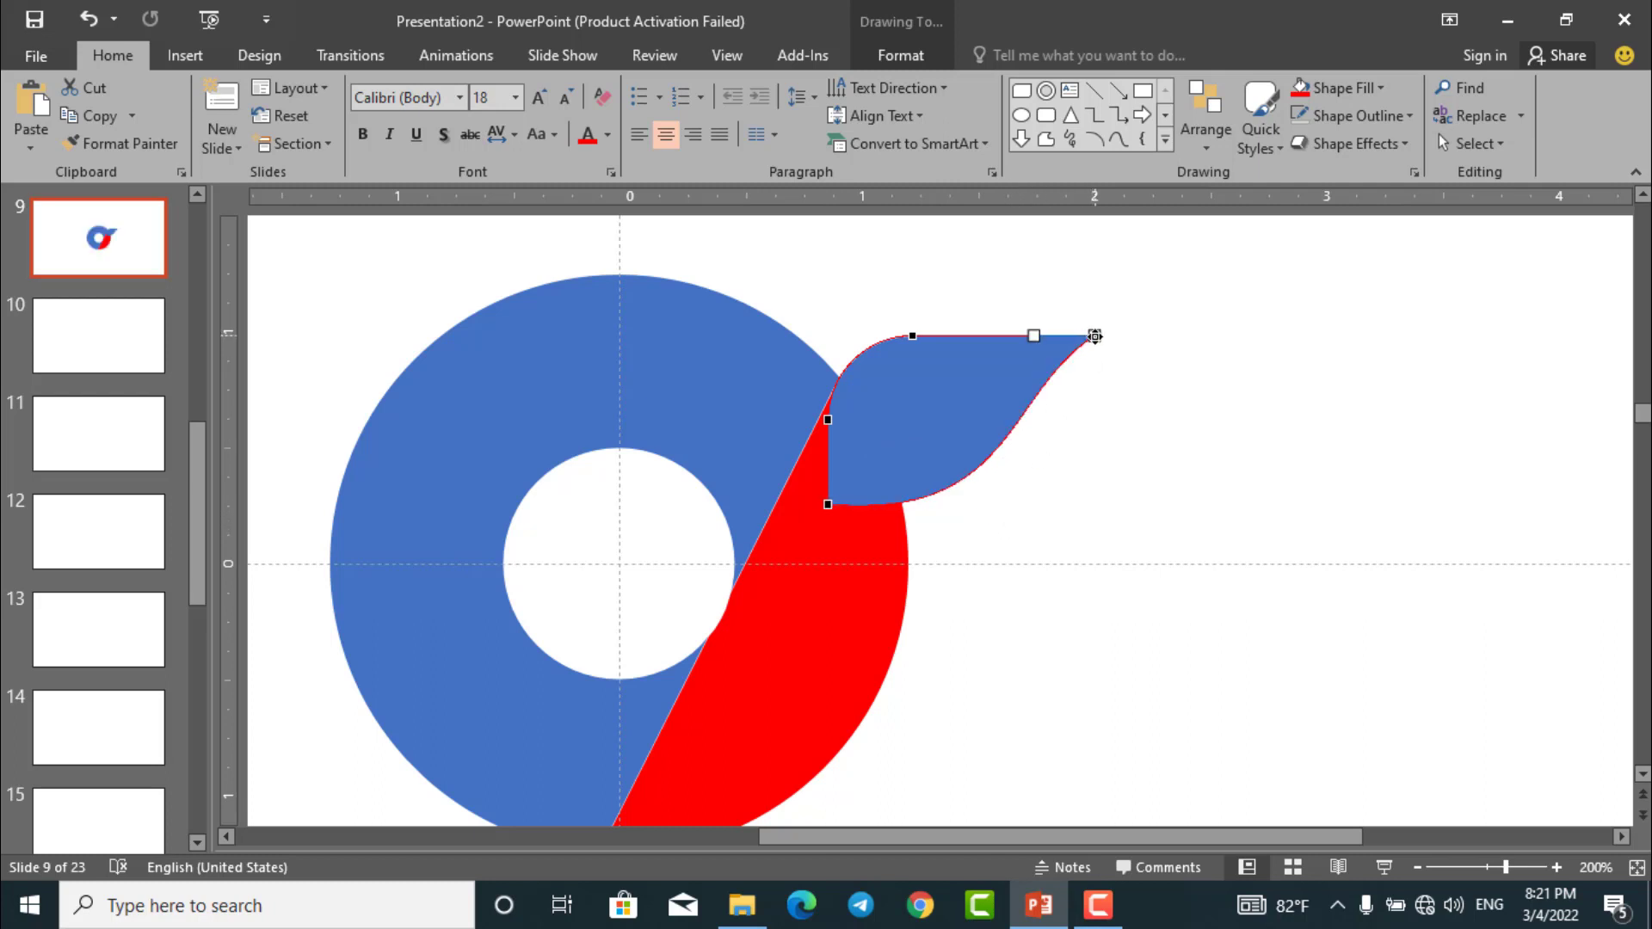
{"action": "left_click_drag", "start_coordinate": [1038, 350], "coordinate": [1038, 329]}
Refine the leaf shape by adjusting its upper-right tip and the curve of its lower edge, and finish editing points
{"action": "scroll", "coordinate": [1022, 517], "scroll_direction": "down", "scroll_amount": 5}
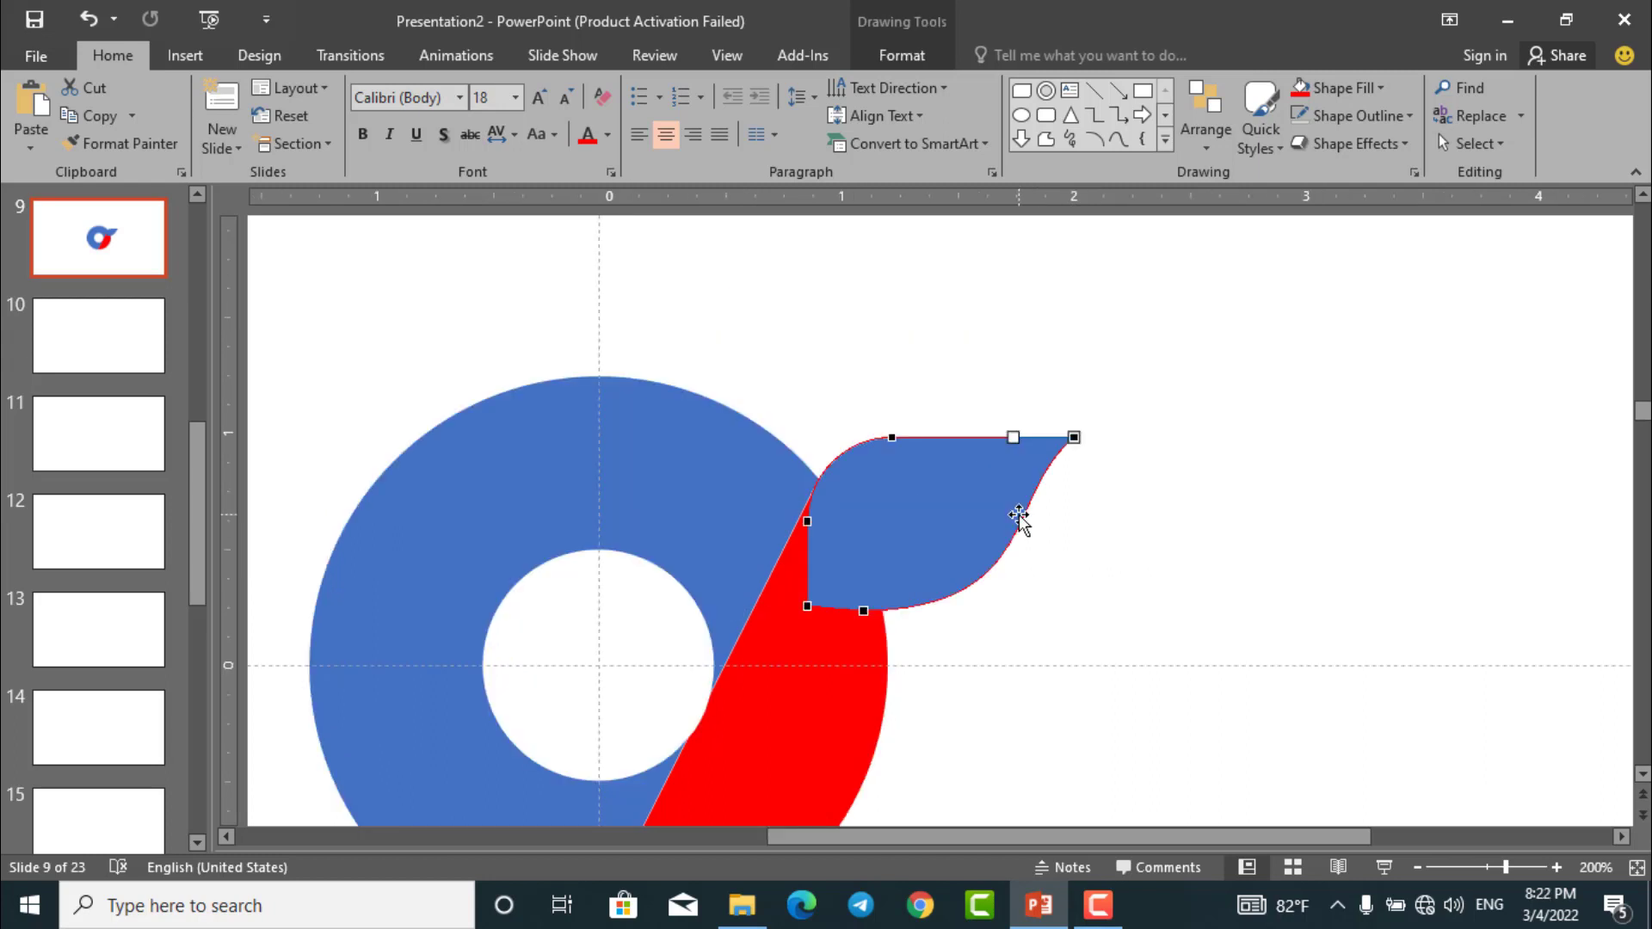
{"action": "scroll", "coordinate": [1014, 544], "scroll_direction": "up", "scroll_amount": 15}
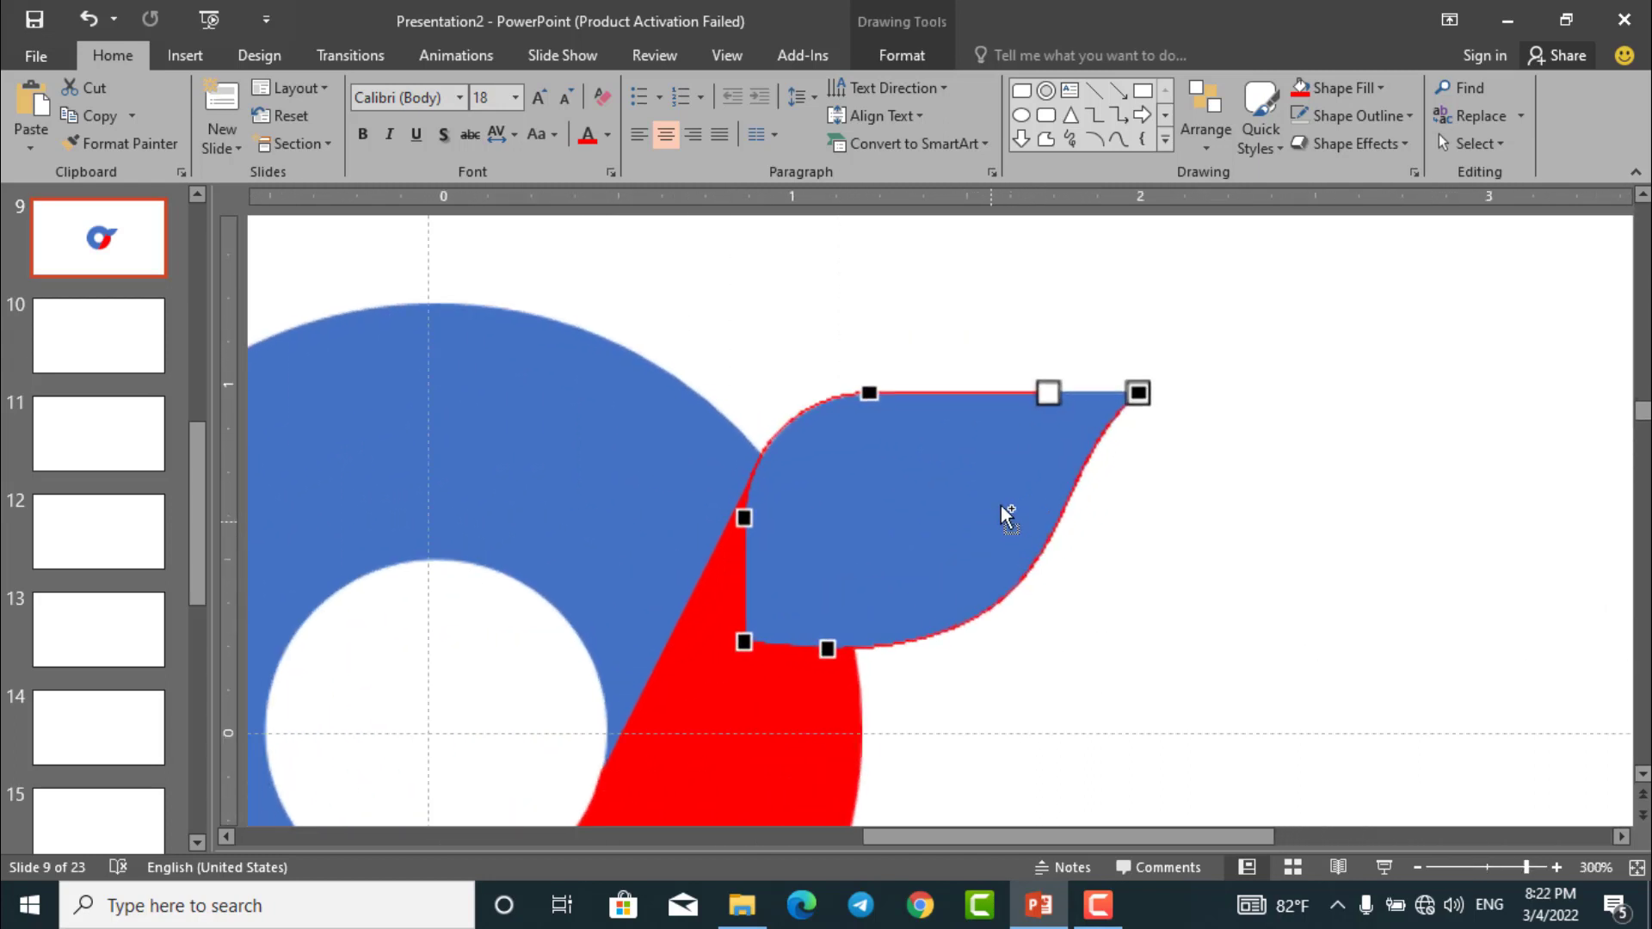
{"action": "left_click_drag", "start_coordinate": [1140, 390], "coordinate": [1127, 390]}
{"action": "left_click_drag", "start_coordinate": [1021, 478], "coordinate": [1086, 512]}
{"action": "left_click", "coordinate": [827, 652]}
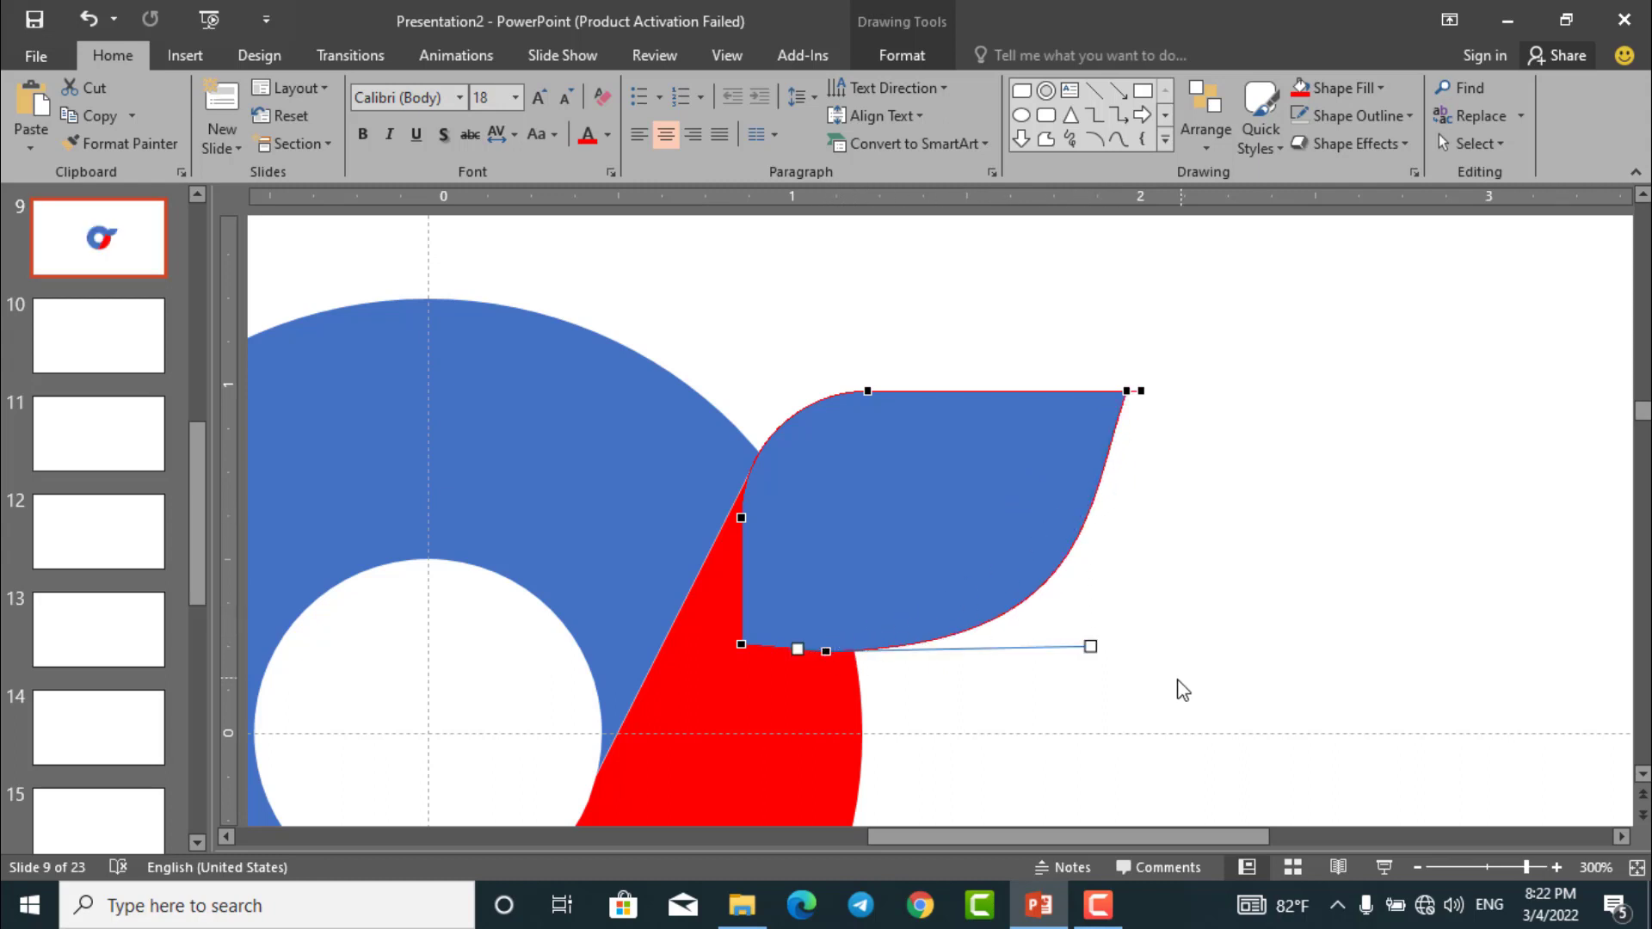
{"action": "left_click_drag", "start_coordinate": [1090, 647], "coordinate": [1069, 619]}
{"action": "scroll", "coordinate": [1069, 619], "scroll_direction": "down", "scroll_amount": 5, "text": "ctrl"}
{"action": "left_click", "coordinate": [1028, 566]}
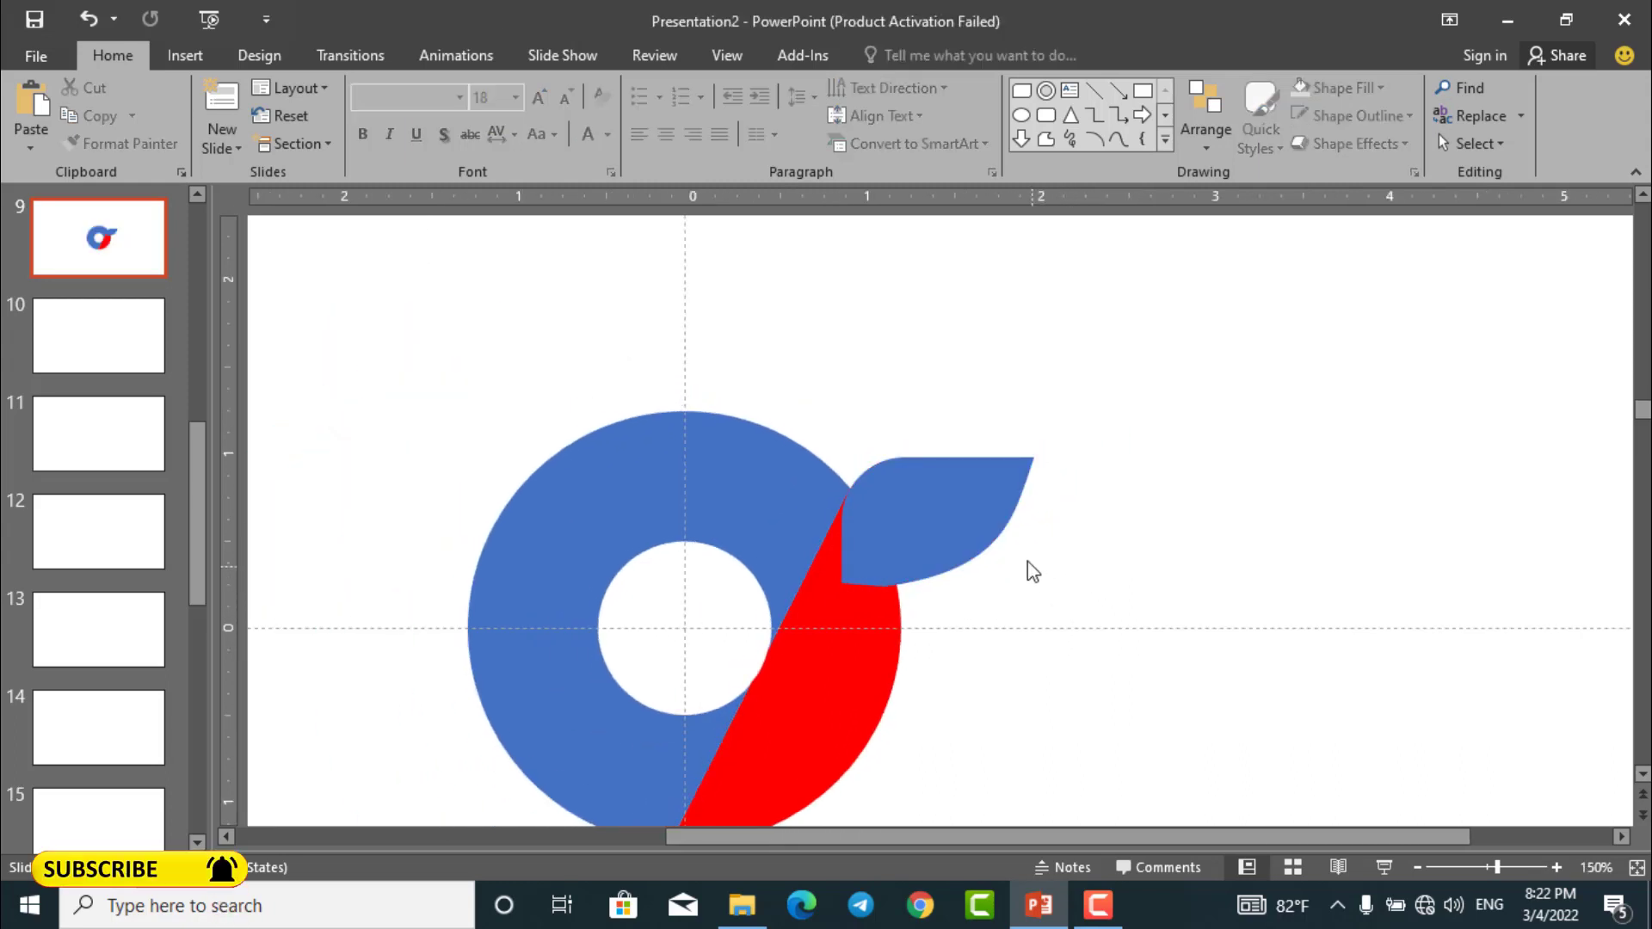
Duplicate the leaf shape below the original, rotate the copy slightly clockwise and position it over the red segment
{"action": "scroll", "coordinate": [1007, 525], "scroll_direction": "down", "scroll_amount": 1}
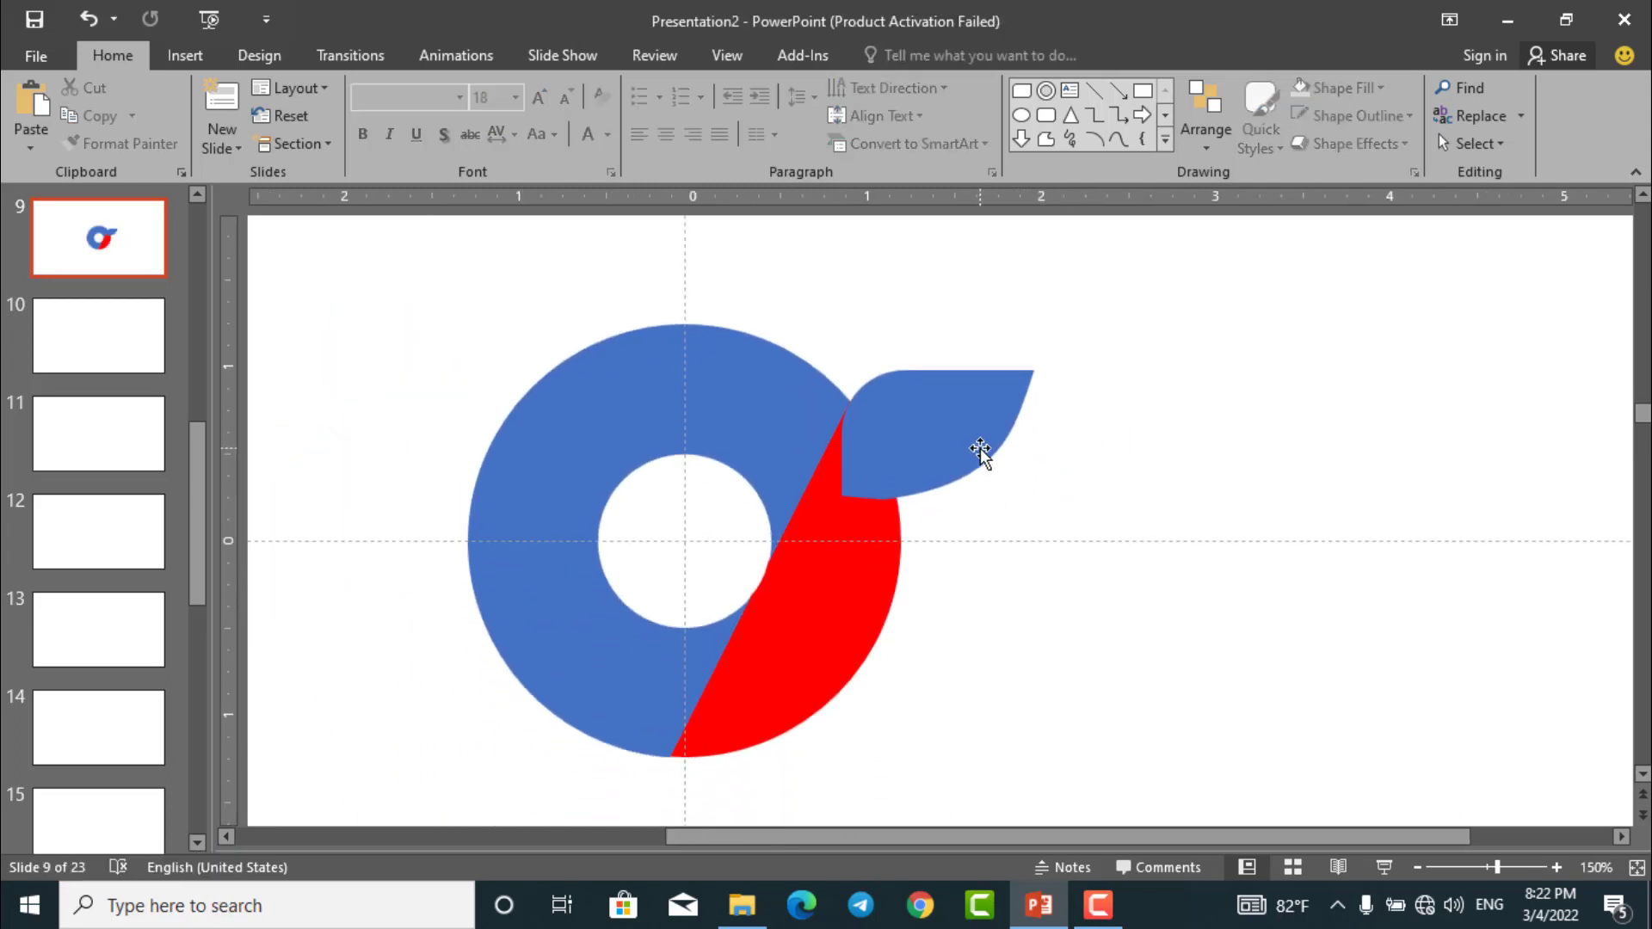
{"action": "scroll", "coordinate": [979, 448], "scroll_direction": "up", "scroll_amount": 3, "text": "ctrl"}
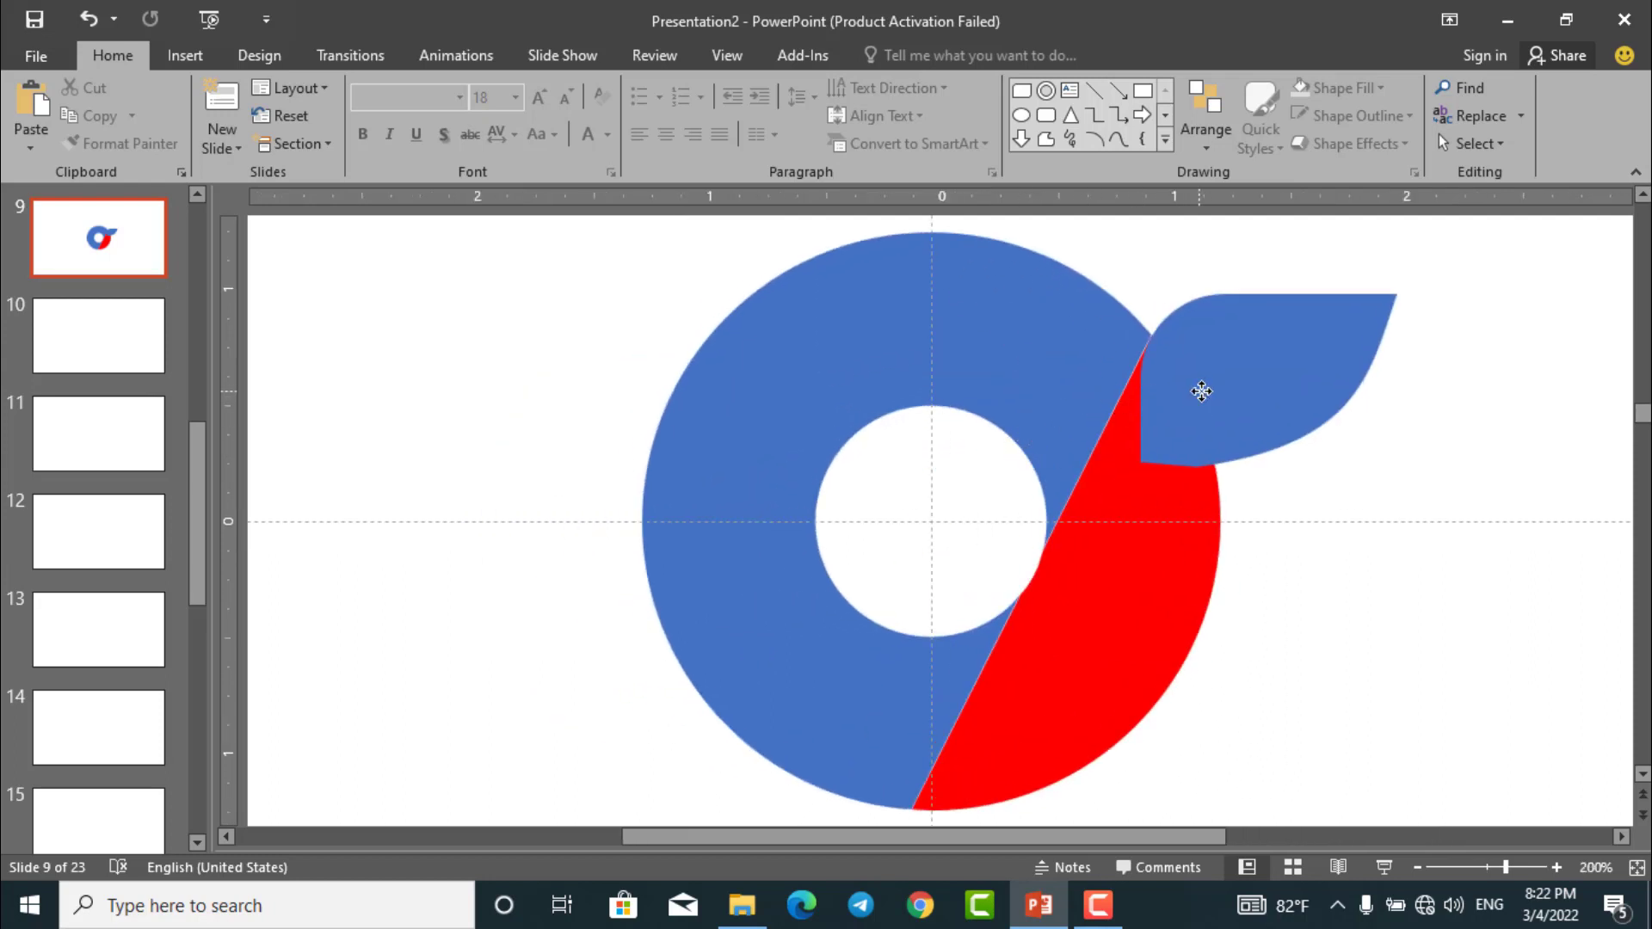
{"action": "mouse_move", "coordinate": [1202, 392]}
{"action": "left_mouse_down", "text": "ctrl"}
{"action": "mouse_move", "coordinate": [1227, 403]}
{"action": "mouse_move", "coordinate": [1205, 483]}
{"action": "mouse_move", "coordinate": [1158, 535]}
{"action": "left_mouse_up", "text": "ctrl"}
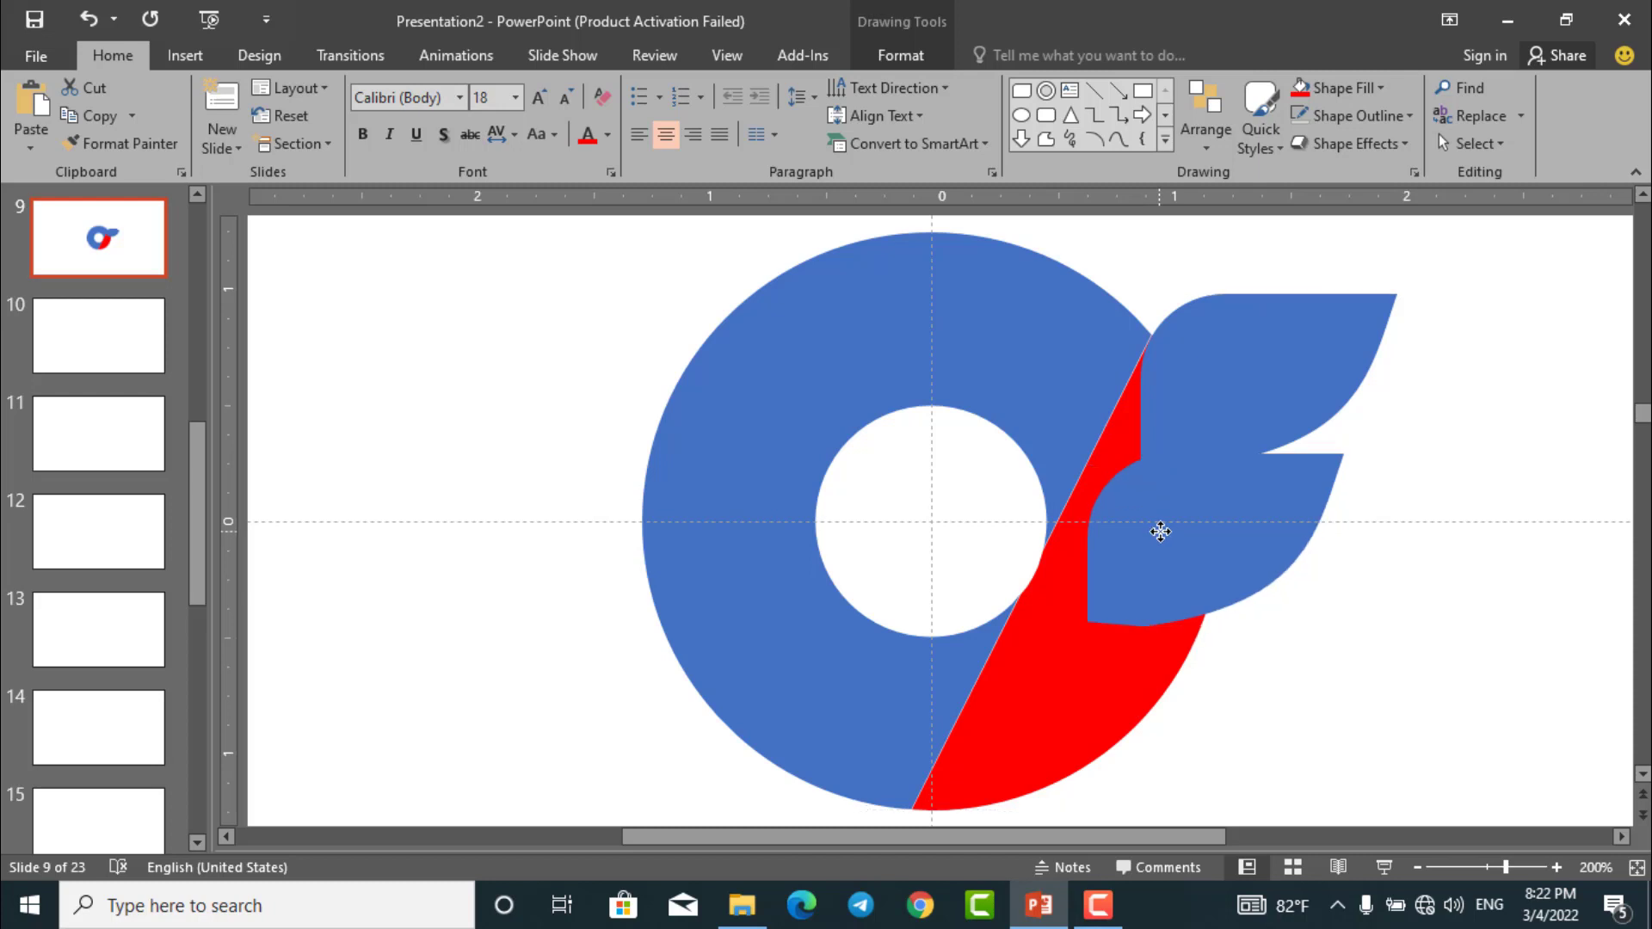
{"action": "left_click_drag", "start_coordinate": [1220, 416], "coordinate": [1239, 416]}
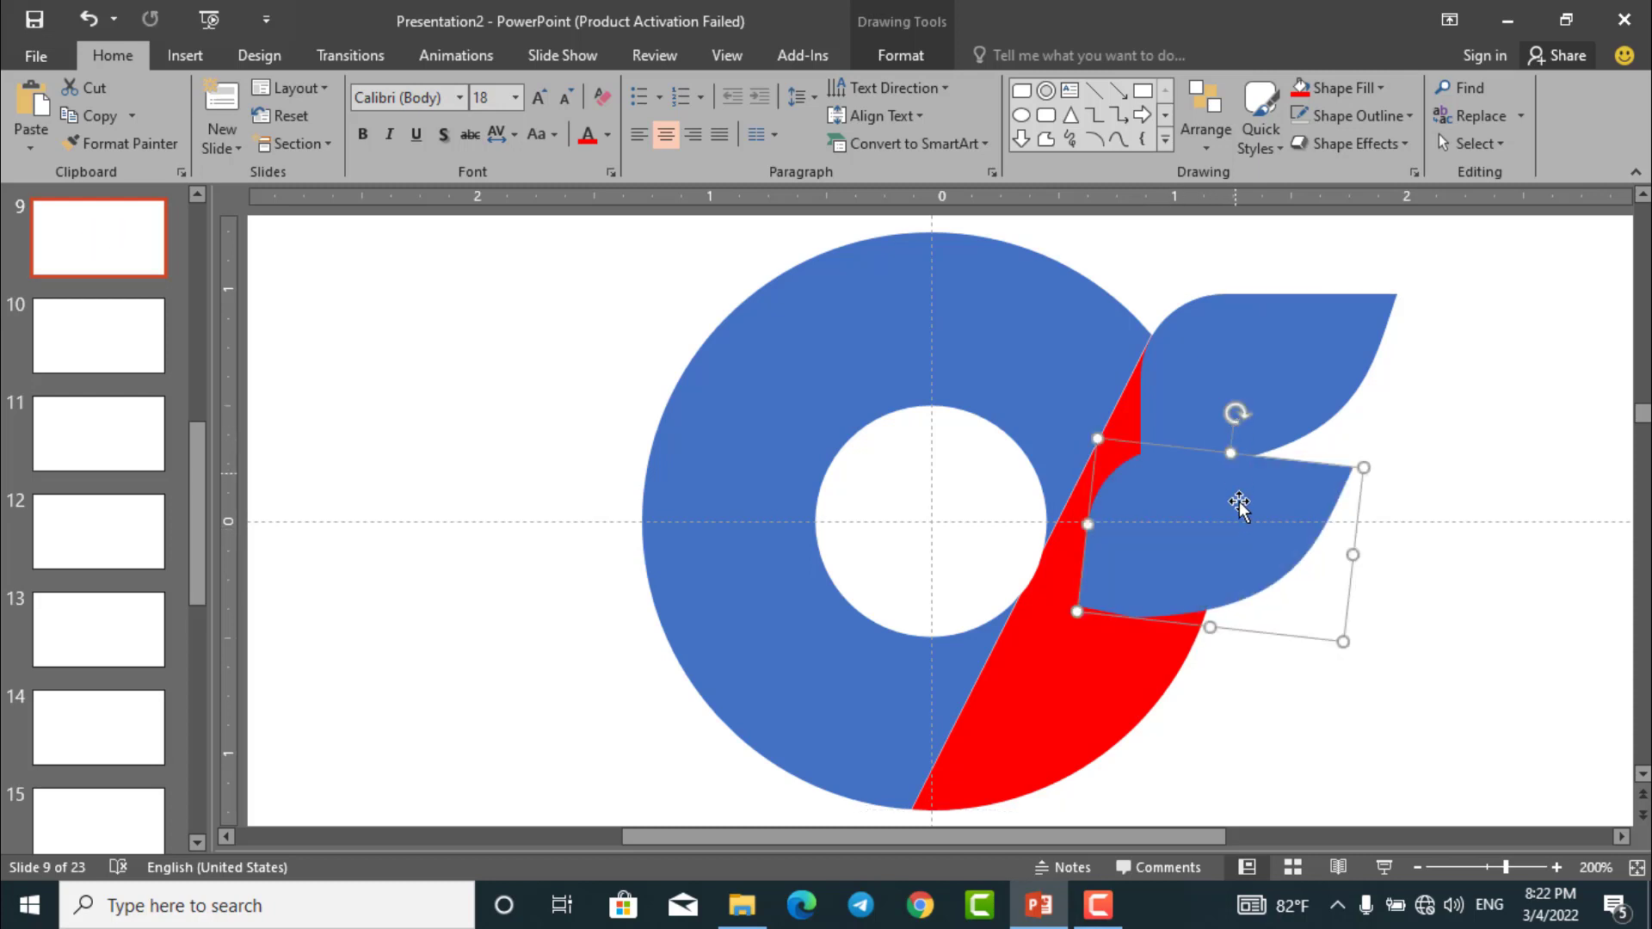
{"action": "left_click_drag", "start_coordinate": [1239, 501], "coordinate": [1226, 514]}
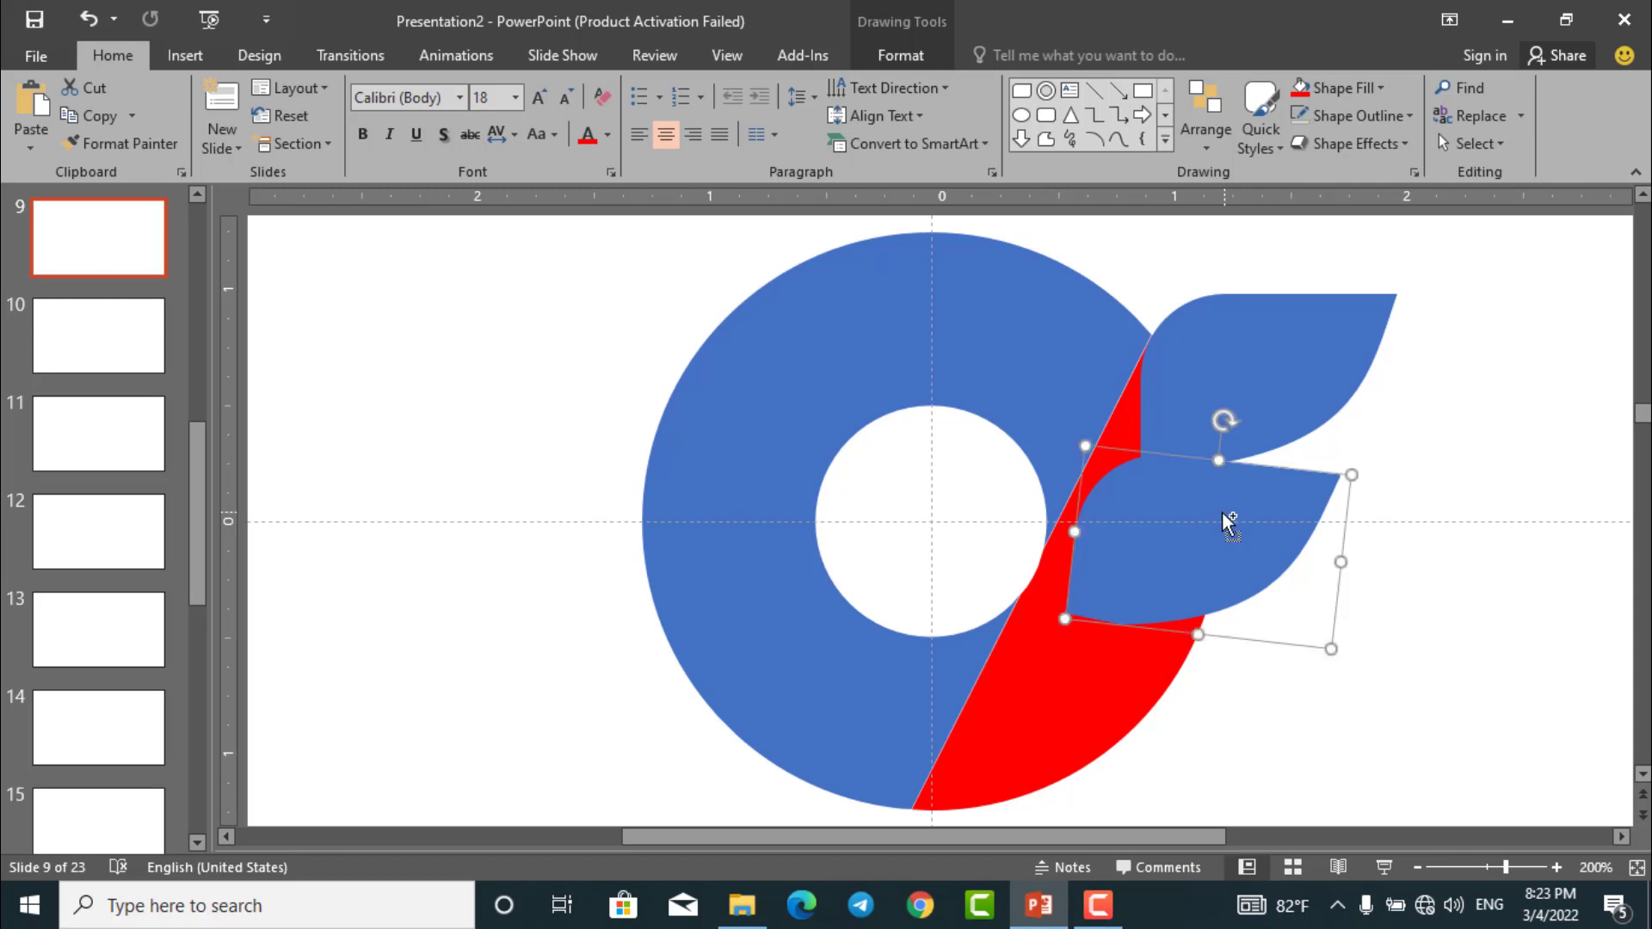
Widen the lower leaf copy and the upper leaf slightly, and select both leaf shapes
{"action": "scroll", "coordinate": [1082, 534], "scroll_direction": "down", "scroll_amount": 5, "text": "ctrl"}
{"action": "left_click_drag", "start_coordinate": [1024, 526], "coordinate": [1039, 527]}
{"action": "left_click", "coordinate": [1032, 400]}
{"action": "left_click_drag", "start_coordinate": [1066, 415], "coordinate": [1078, 417]}
{"action": "left_click", "coordinate": [978, 513]}
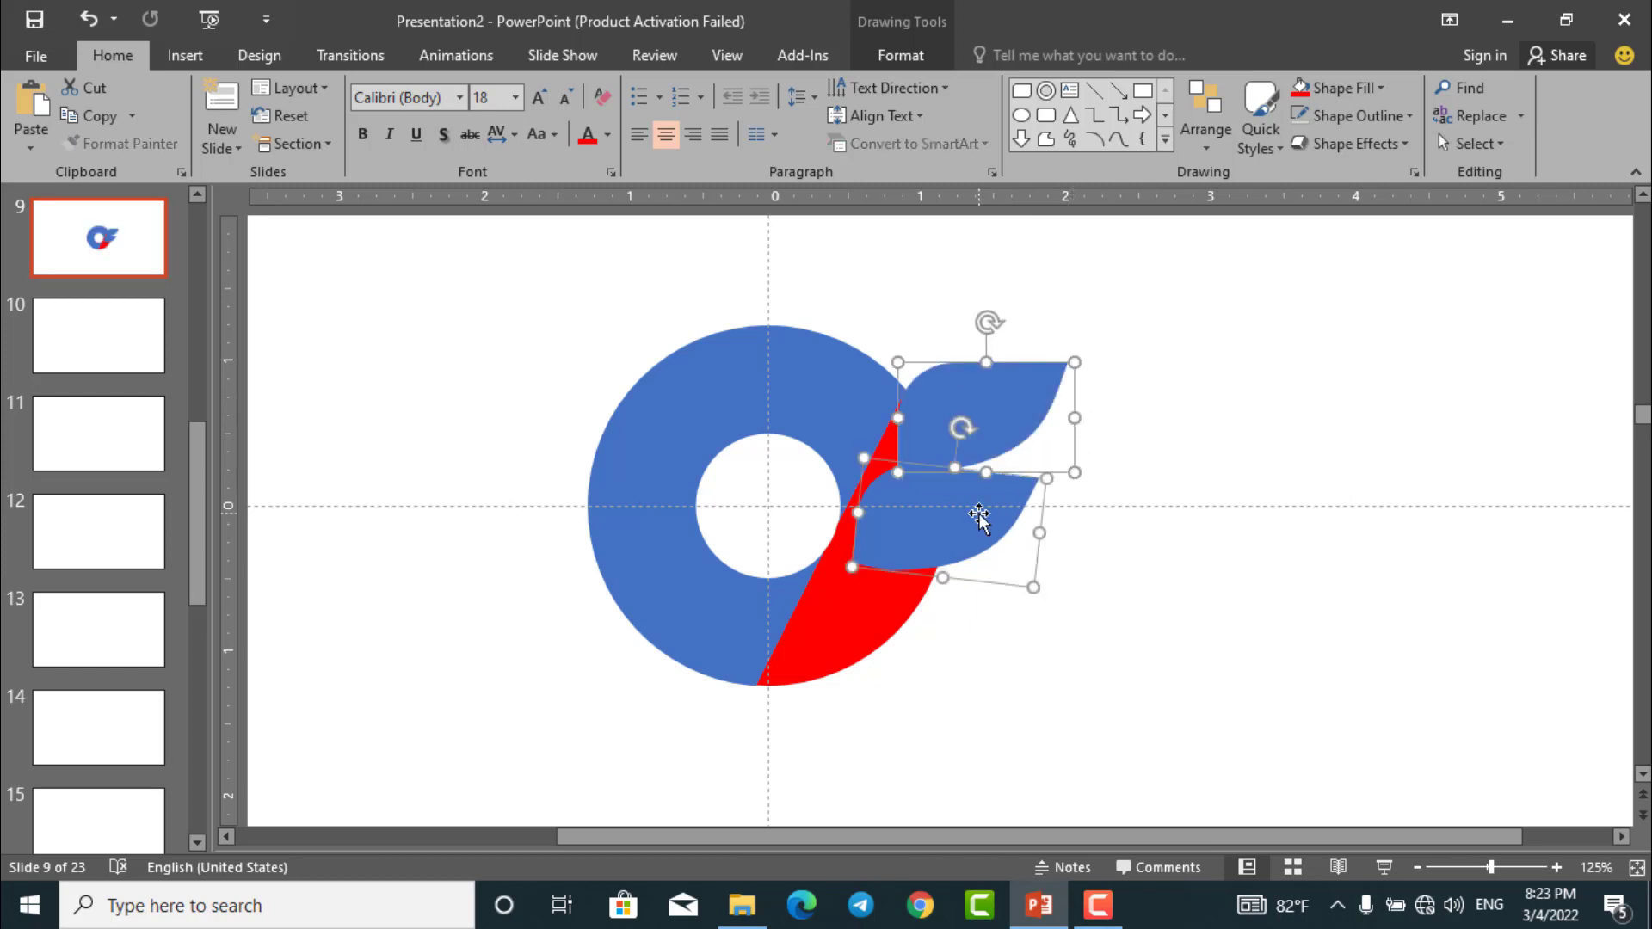
Shrink the lower leaf slightly and place it just beneath the upper leaf, overlapping the red segment
{"action": "left_click", "coordinate": [1051, 514]}
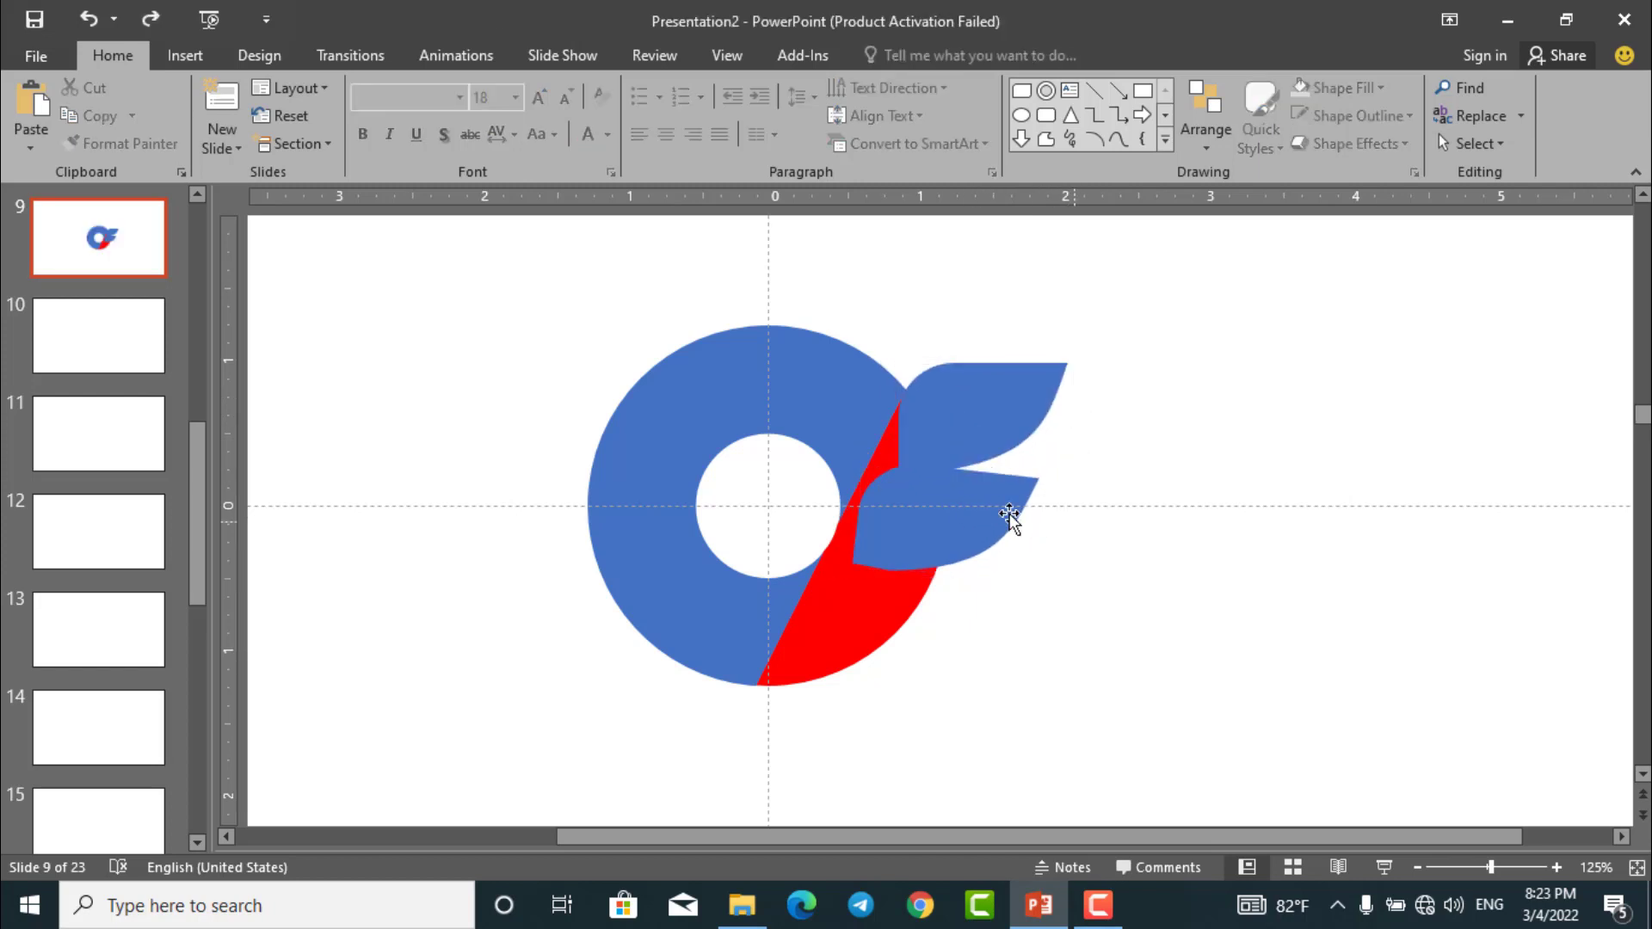
{"action": "left_click", "coordinate": [968, 518]}
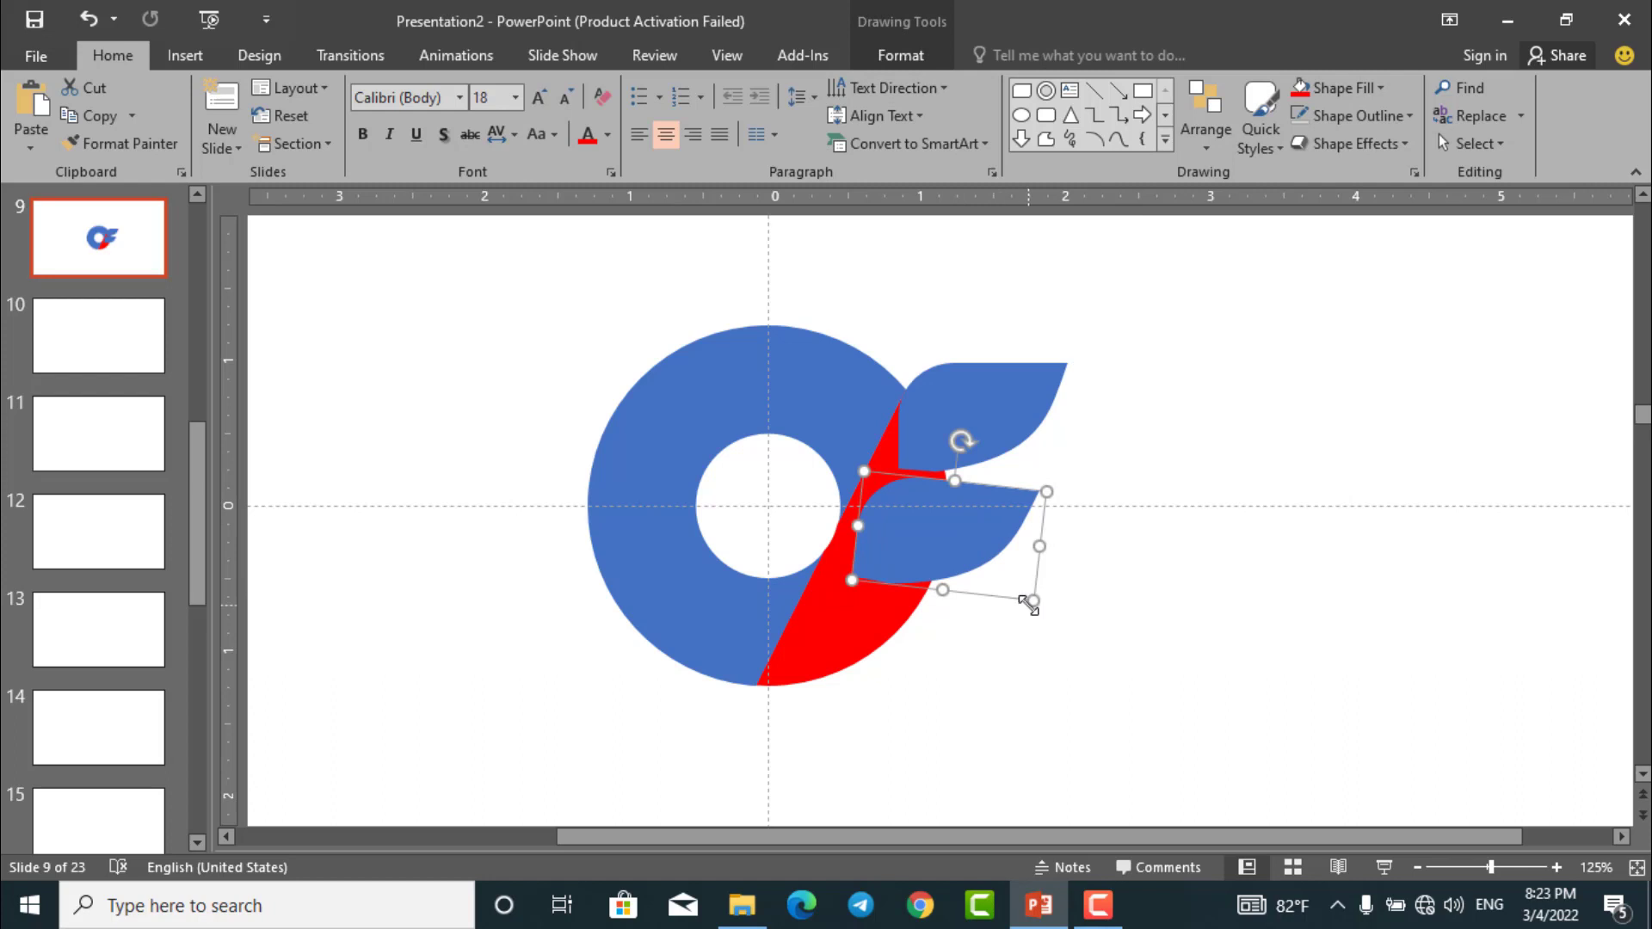
{"action": "left_click_drag", "start_coordinate": [1030, 602], "coordinate": [1005, 587]}
{"action": "left_click_drag", "start_coordinate": [967, 527], "coordinate": [975, 520]}
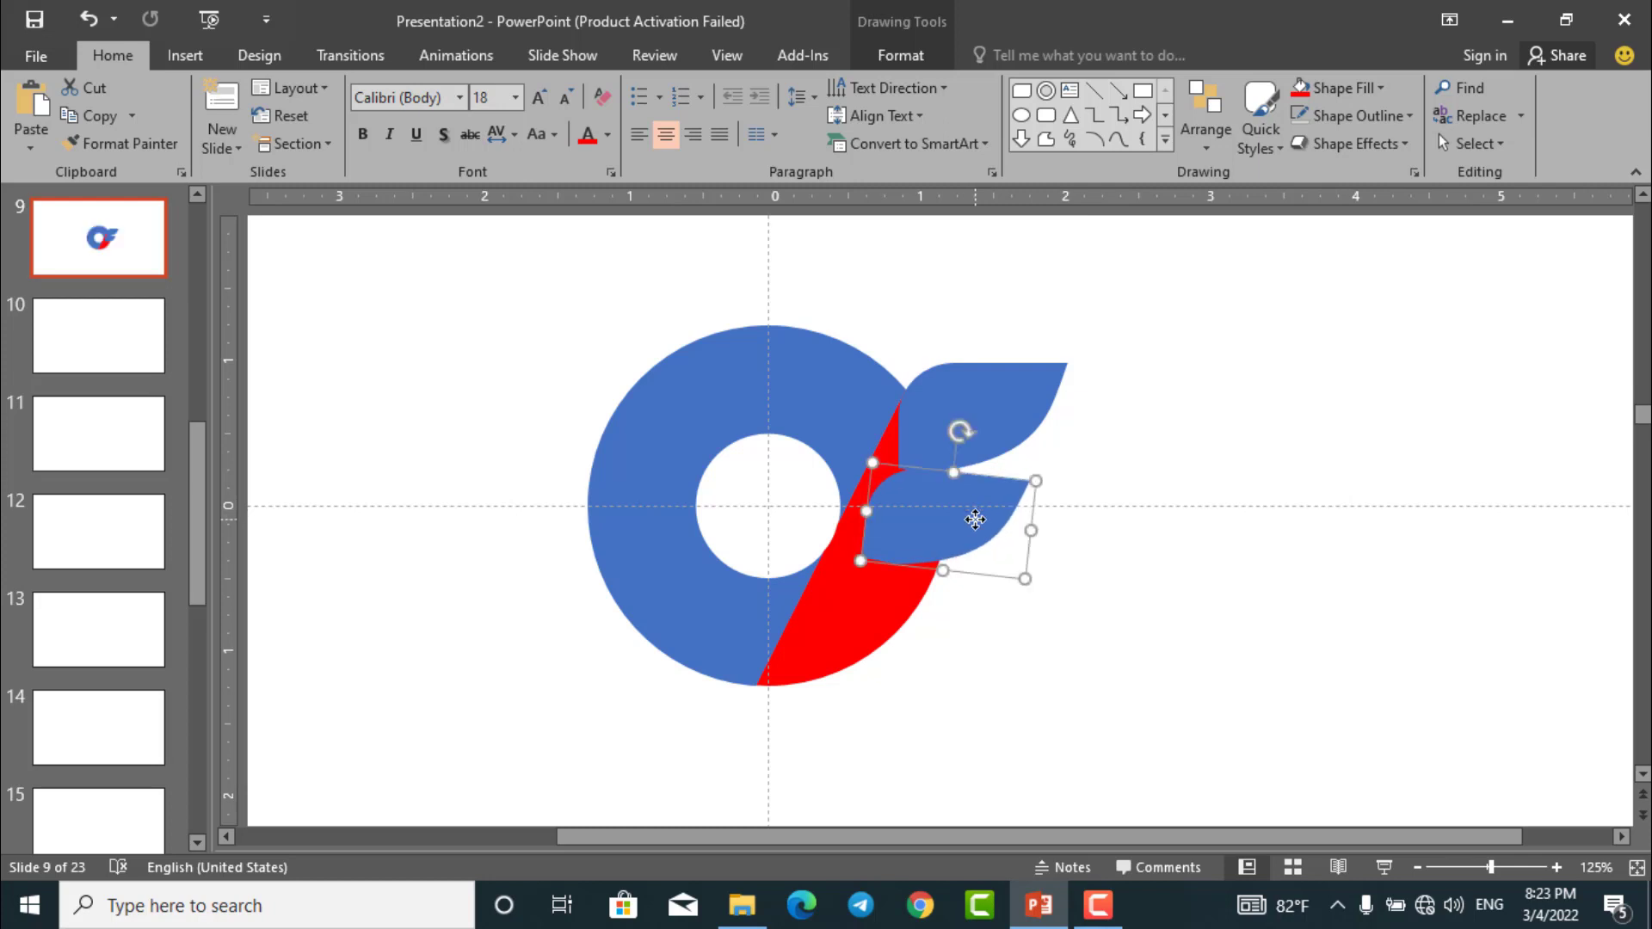
Merge the two leaf shapes and the red ring segment into a single shape with Union
{"action": "left_click", "coordinate": [907, 416], "text": "shift"}
{"action": "left_click", "coordinate": [897, 577], "text": "shift"}
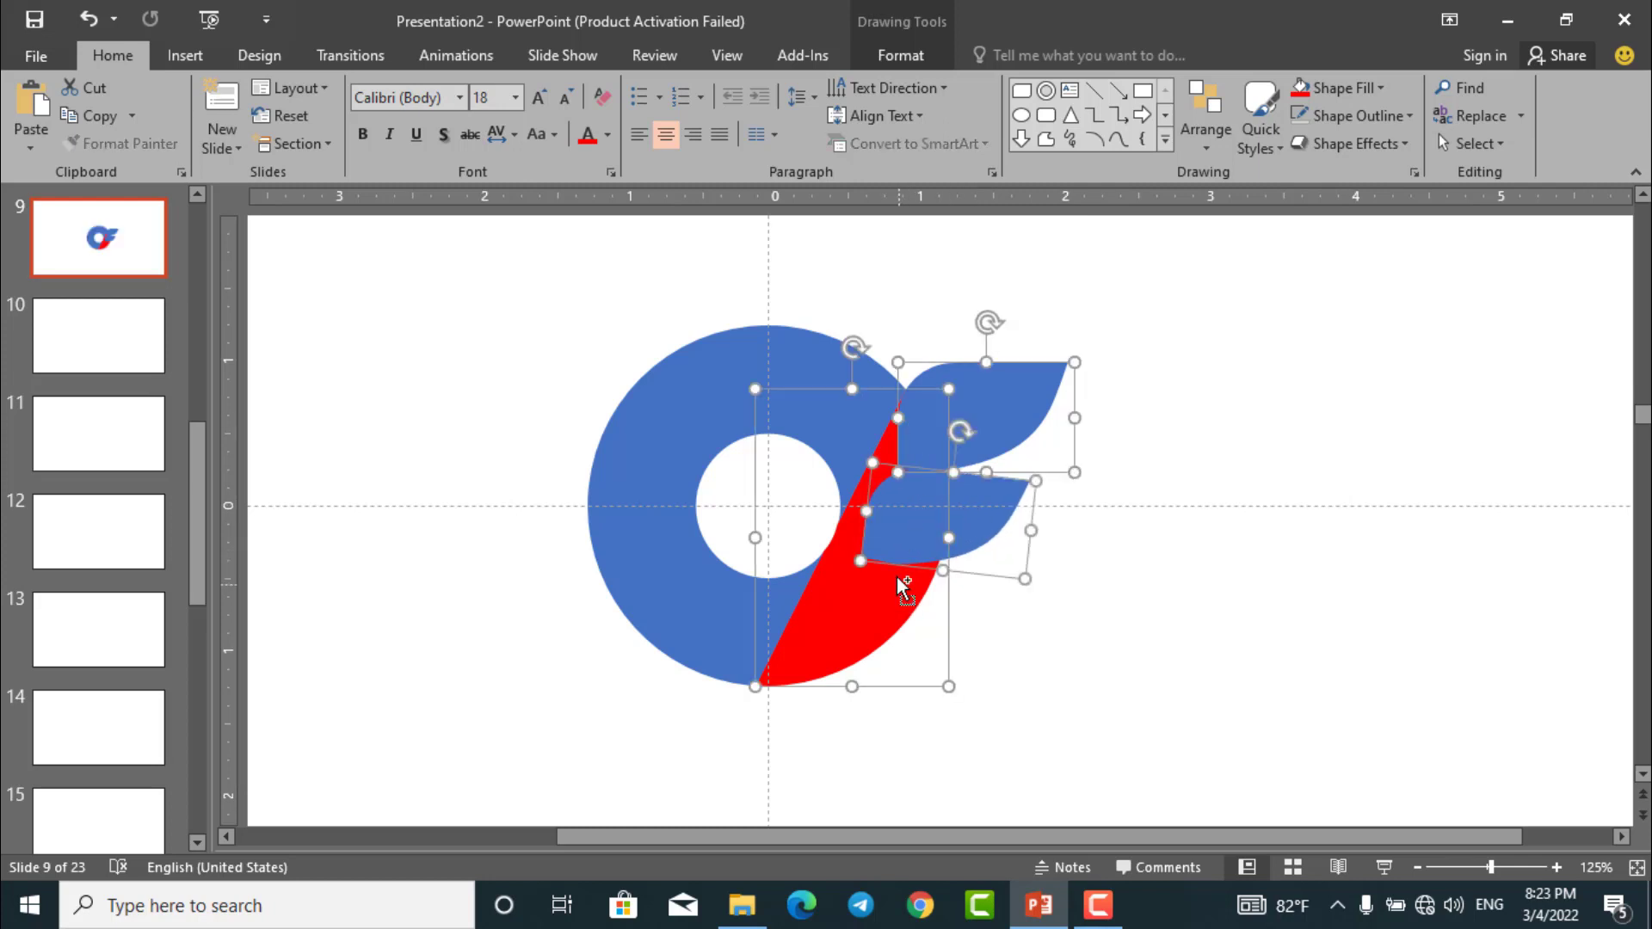
{"action": "left_click", "coordinate": [874, 55]}
{"action": "left_click", "coordinate": [274, 144]}
{"action": "left_click", "coordinate": [258, 167]}
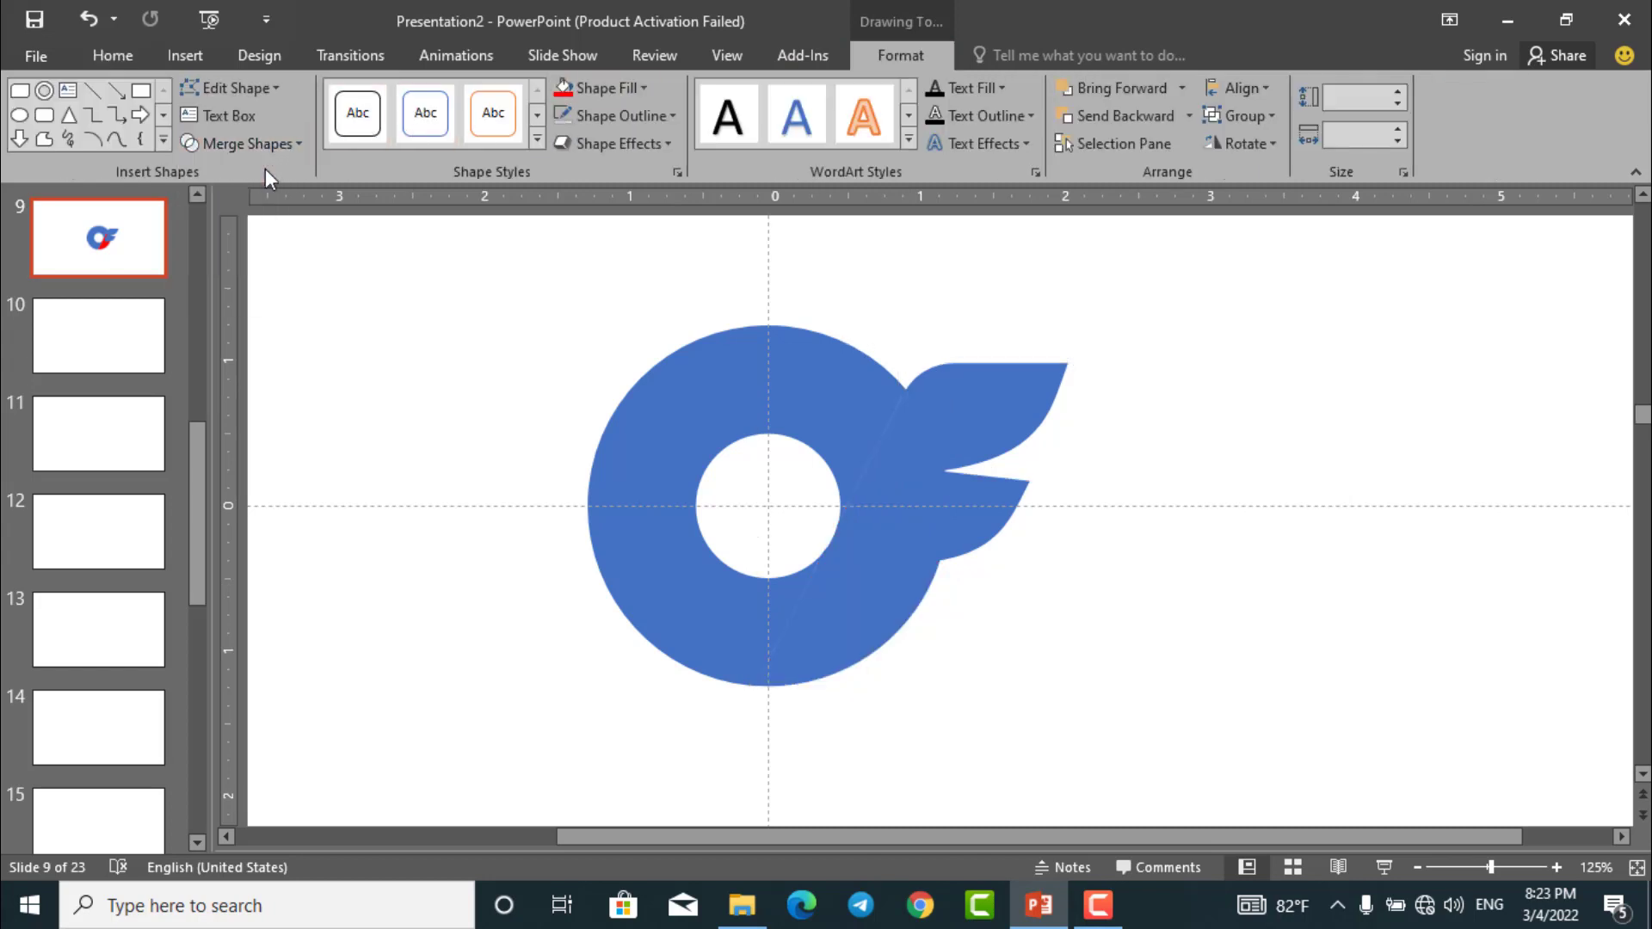
{"action": "left_click", "coordinate": [1107, 424]}
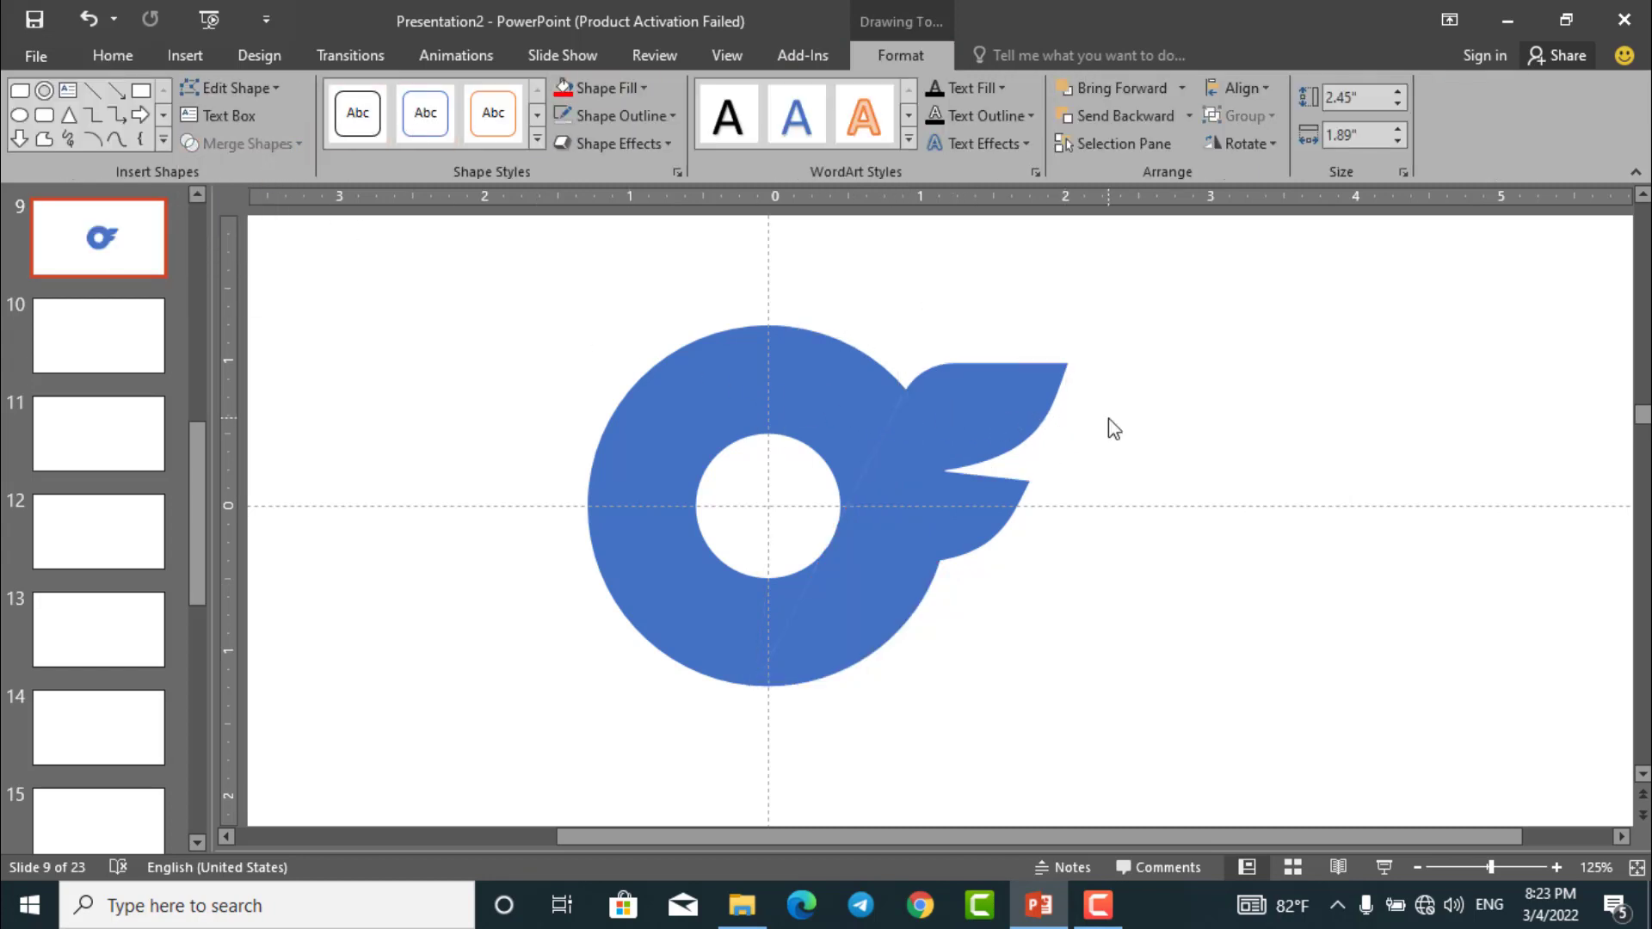
Fill the merged F-shaped piece with a medium blue theme colour
{"action": "left_click", "coordinate": [981, 399]}
{"action": "left_click", "coordinate": [900, 55]}
{"action": "left_click", "coordinate": [645, 88]}
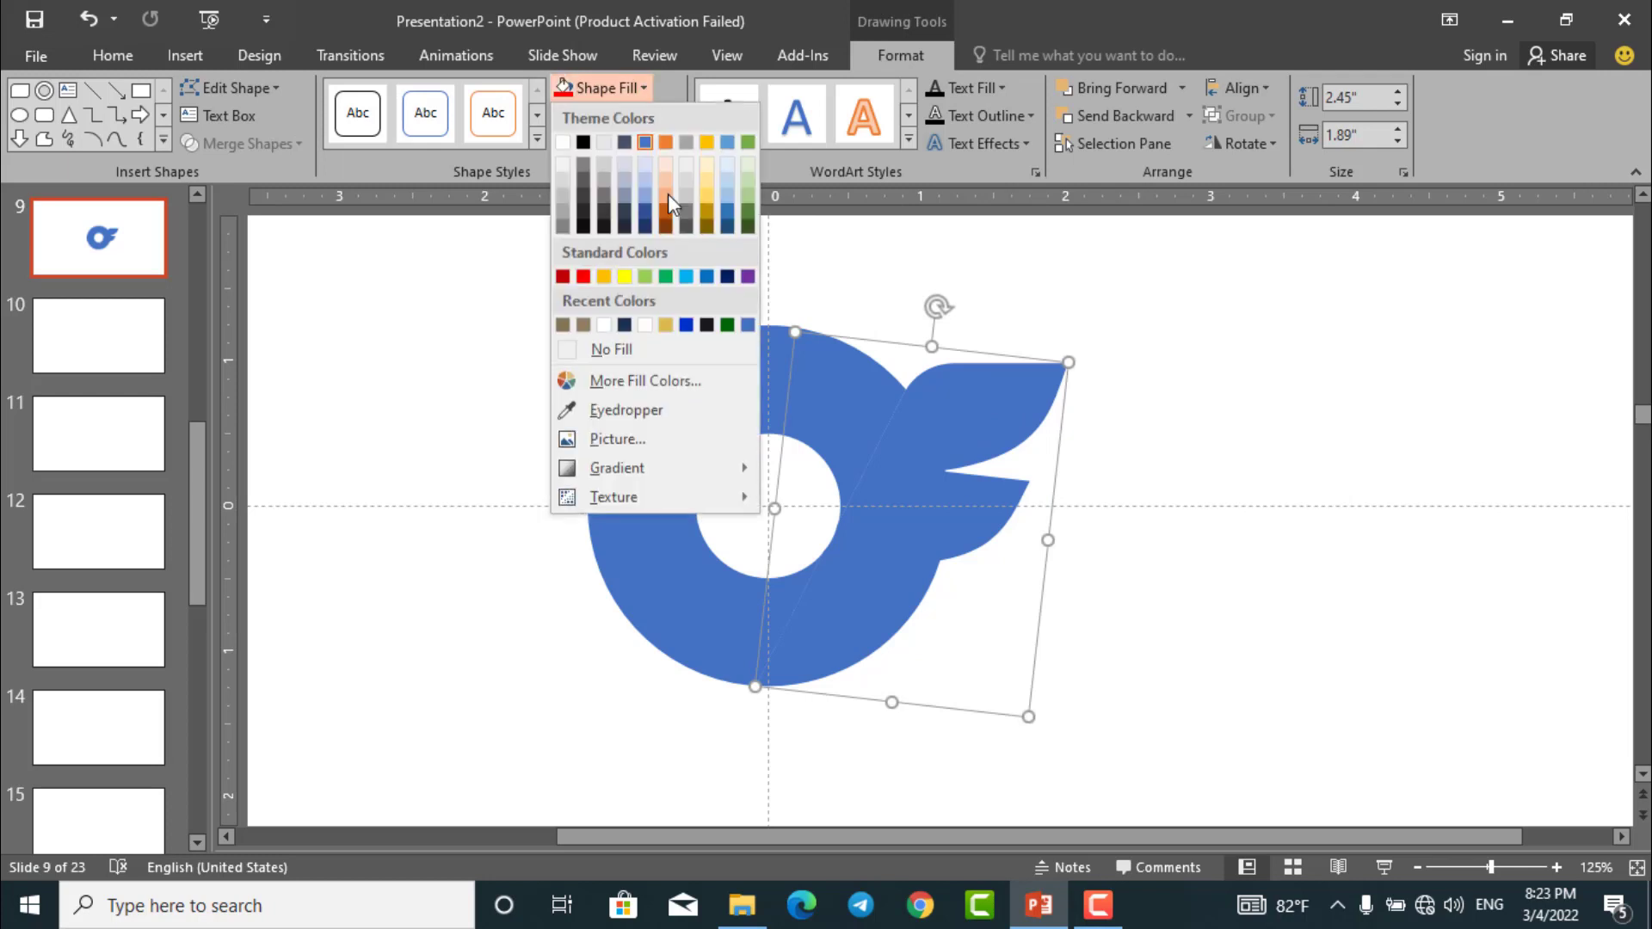
{"action": "left_click", "coordinate": [727, 215]}
{"action": "left_click", "coordinate": [1111, 411]}
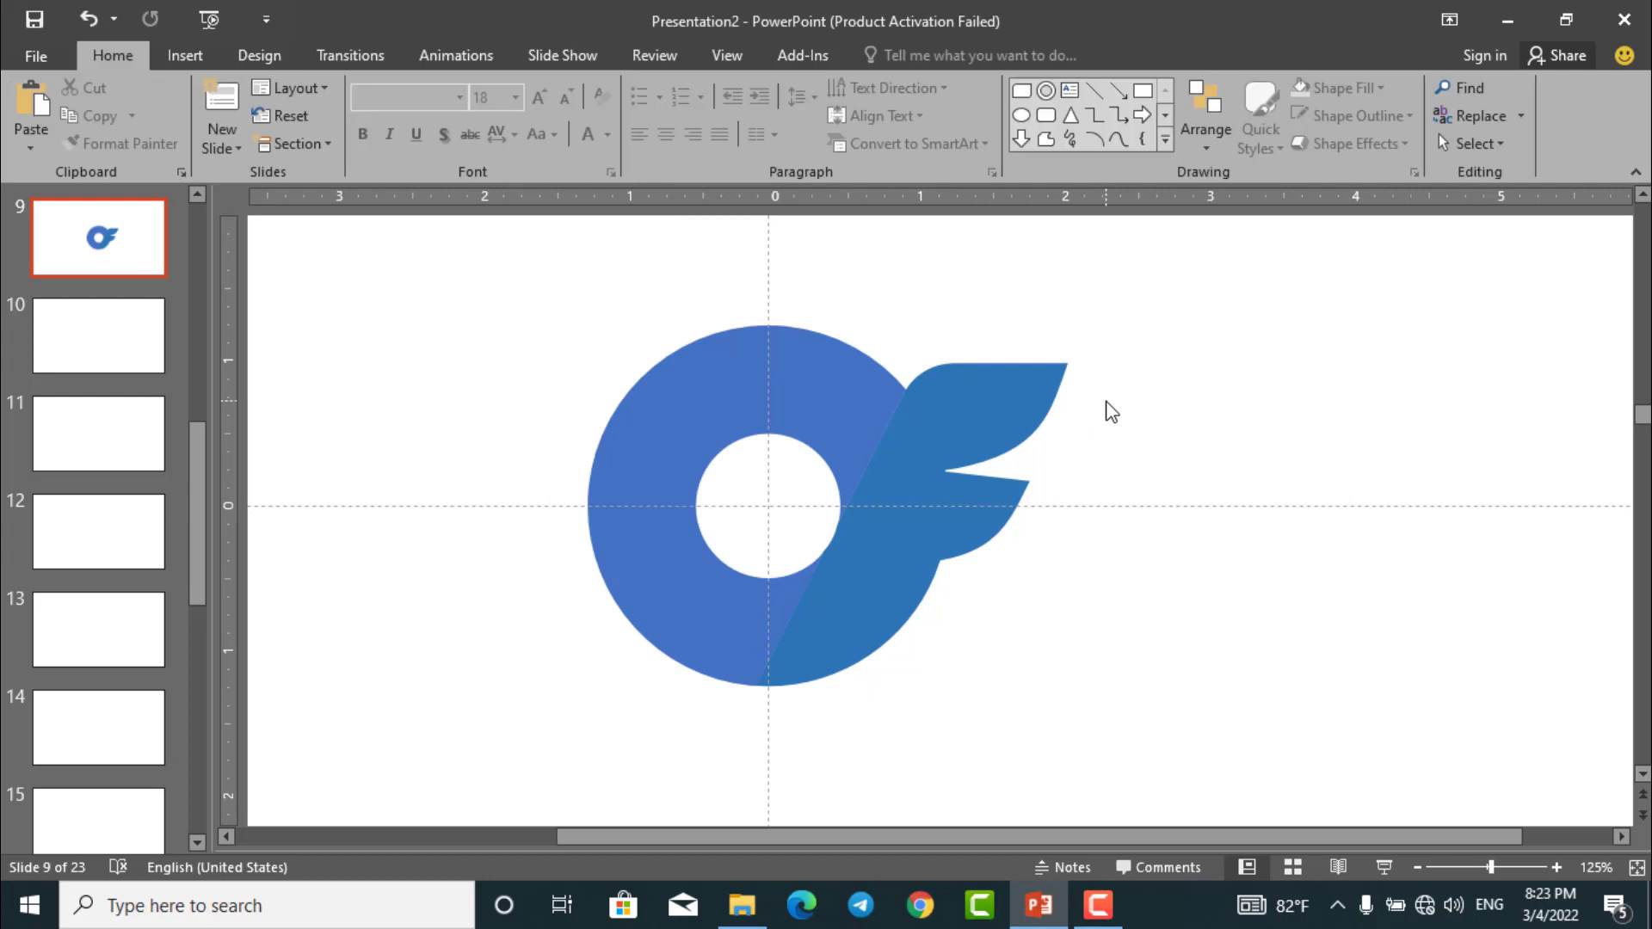
Fill the merged F-shaped piece with the darkest shade of the light blue theme colour
{"action": "left_click", "coordinate": [973, 432]}
{"action": "left_click", "coordinate": [649, 87]}
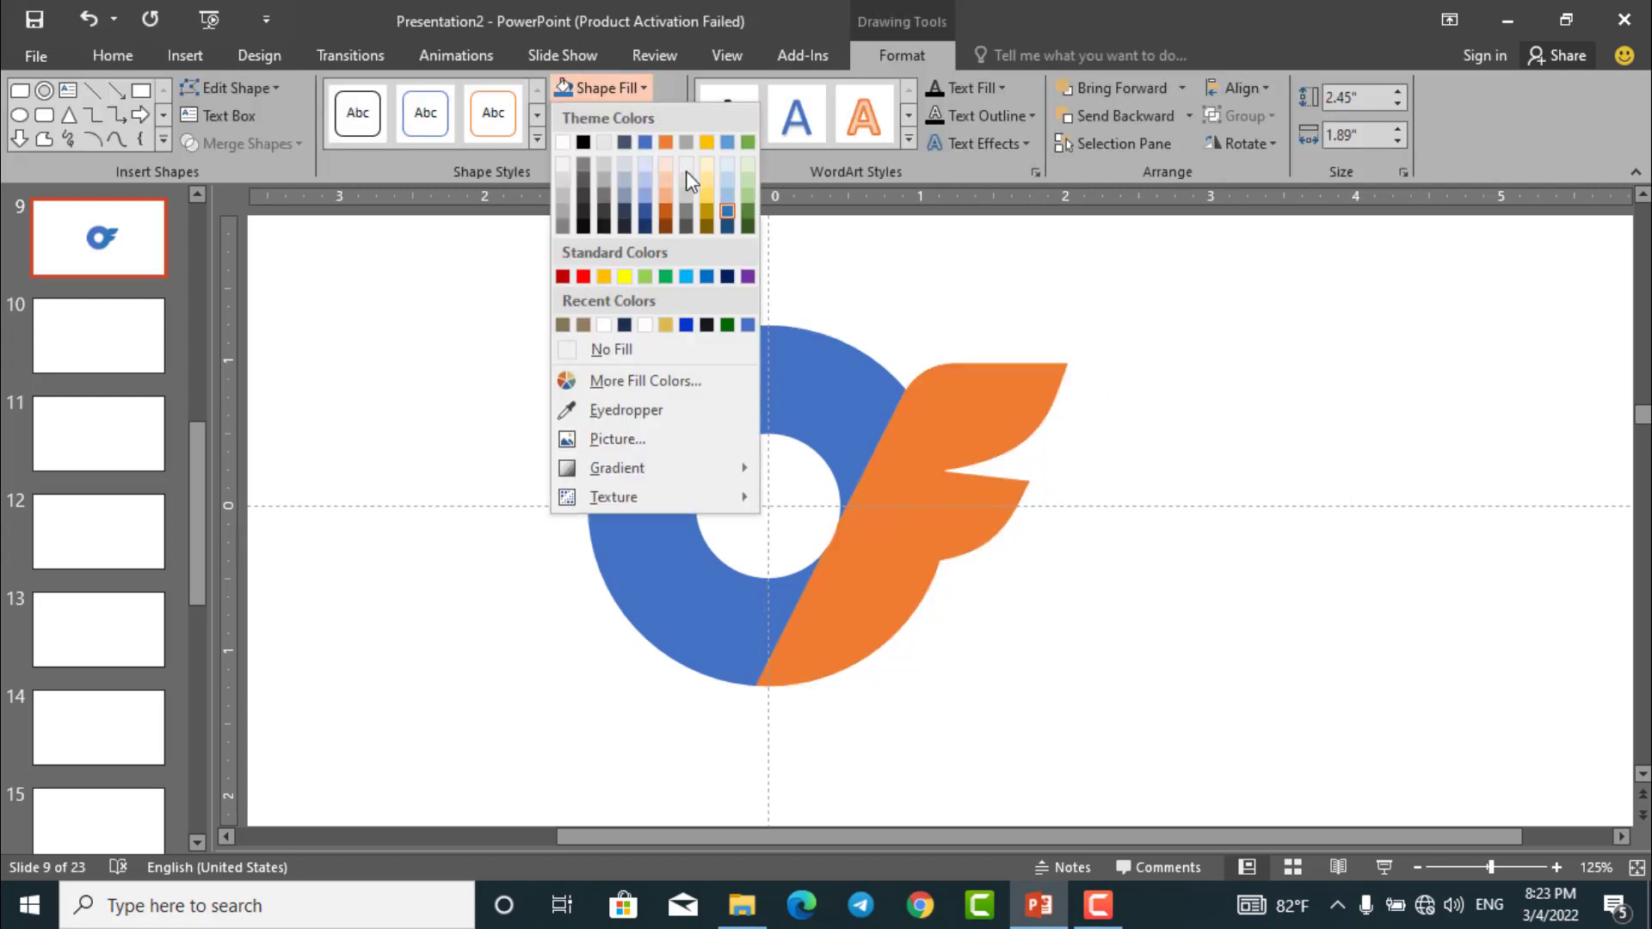
{"action": "left_click", "coordinate": [729, 224]}
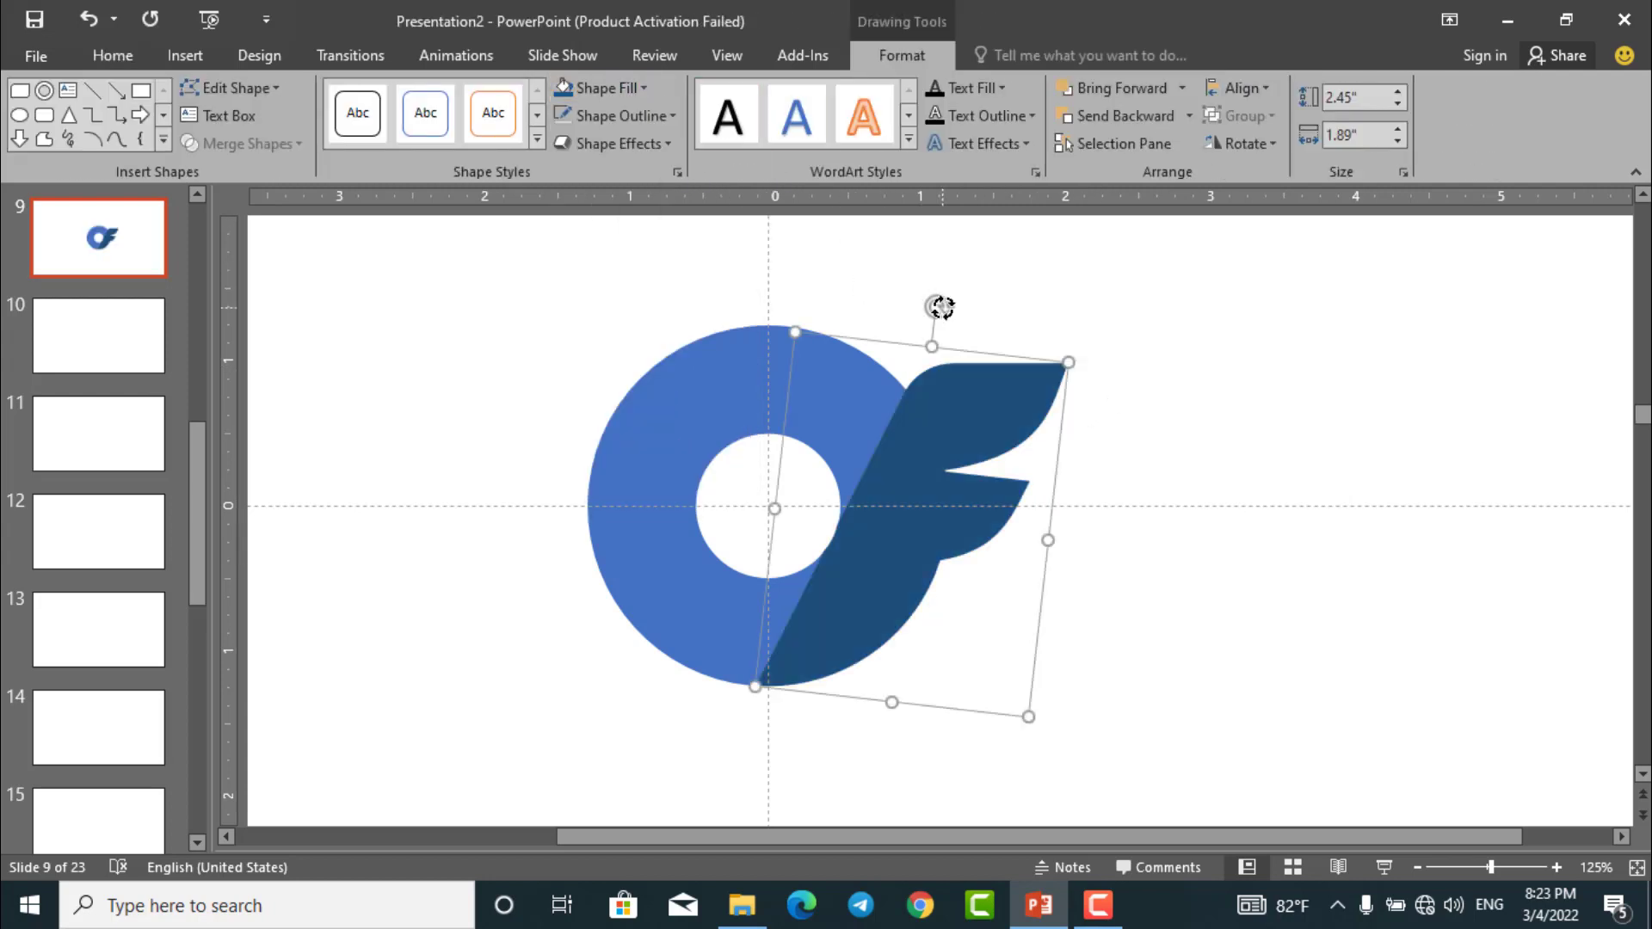
{"action": "left_click", "coordinate": [989, 318]}
Group the blue ring segment and the dark blue F-shaped piece into one logo
{"action": "scroll", "coordinate": [1070, 360], "scroll_direction": "down", "scroll_amount": 5}
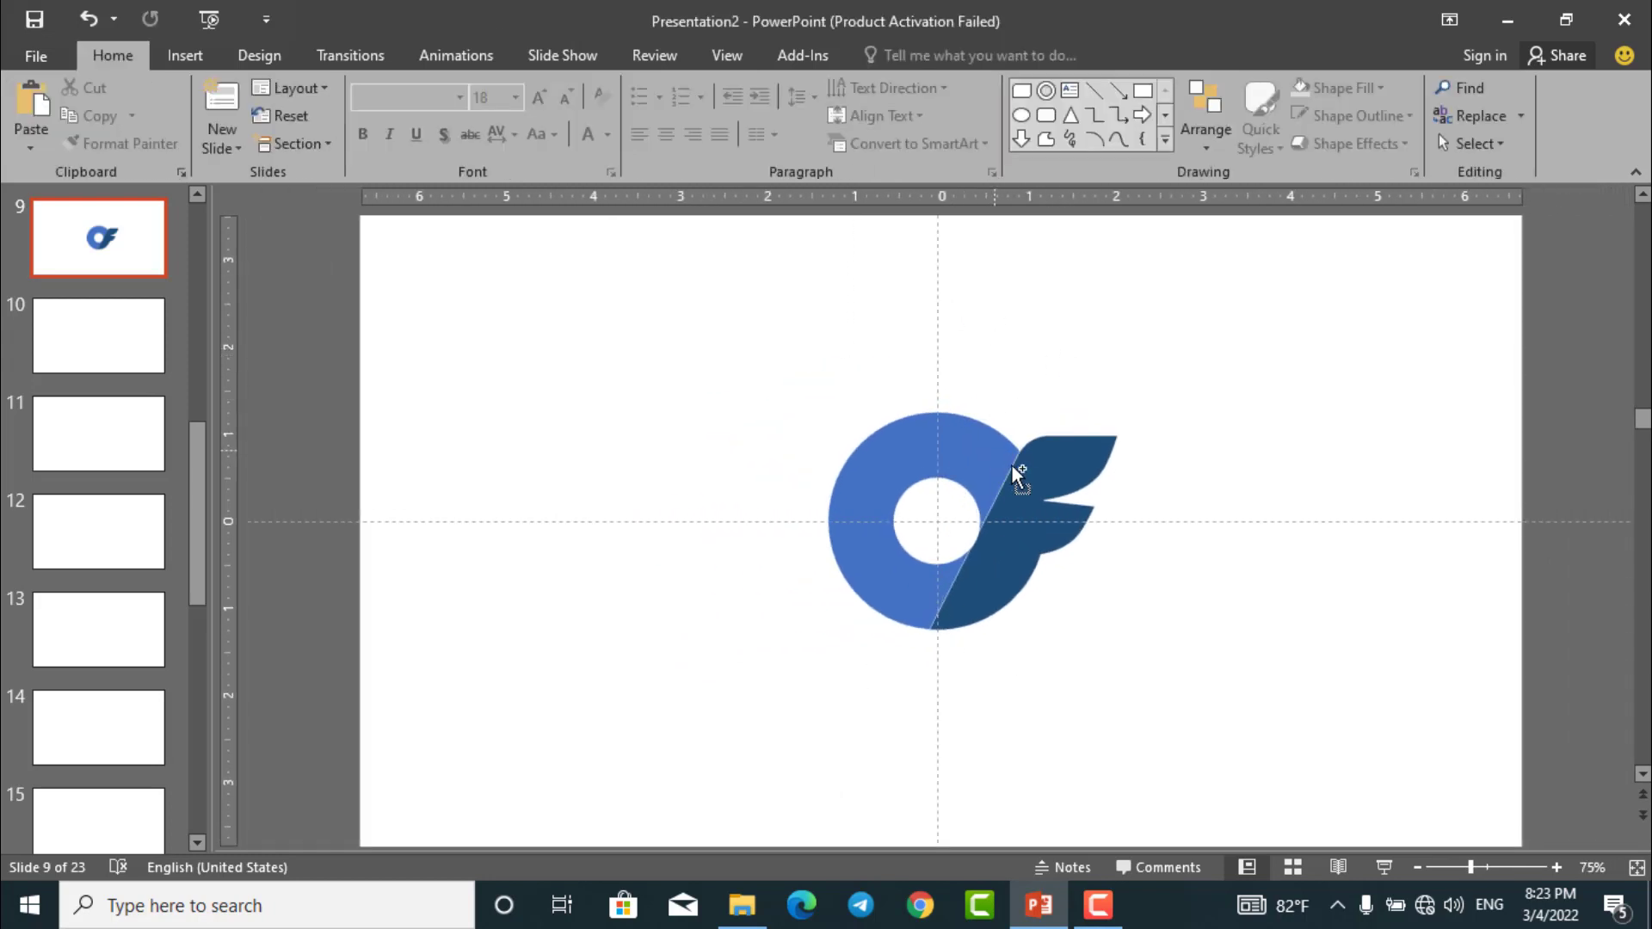
{"action": "scroll", "coordinate": [1010, 463], "scroll_direction": "up", "scroll_amount": 7}
{"action": "left_click", "coordinate": [1015, 457]}
{"action": "left_click", "coordinate": [1105, 464], "text": "shift"}
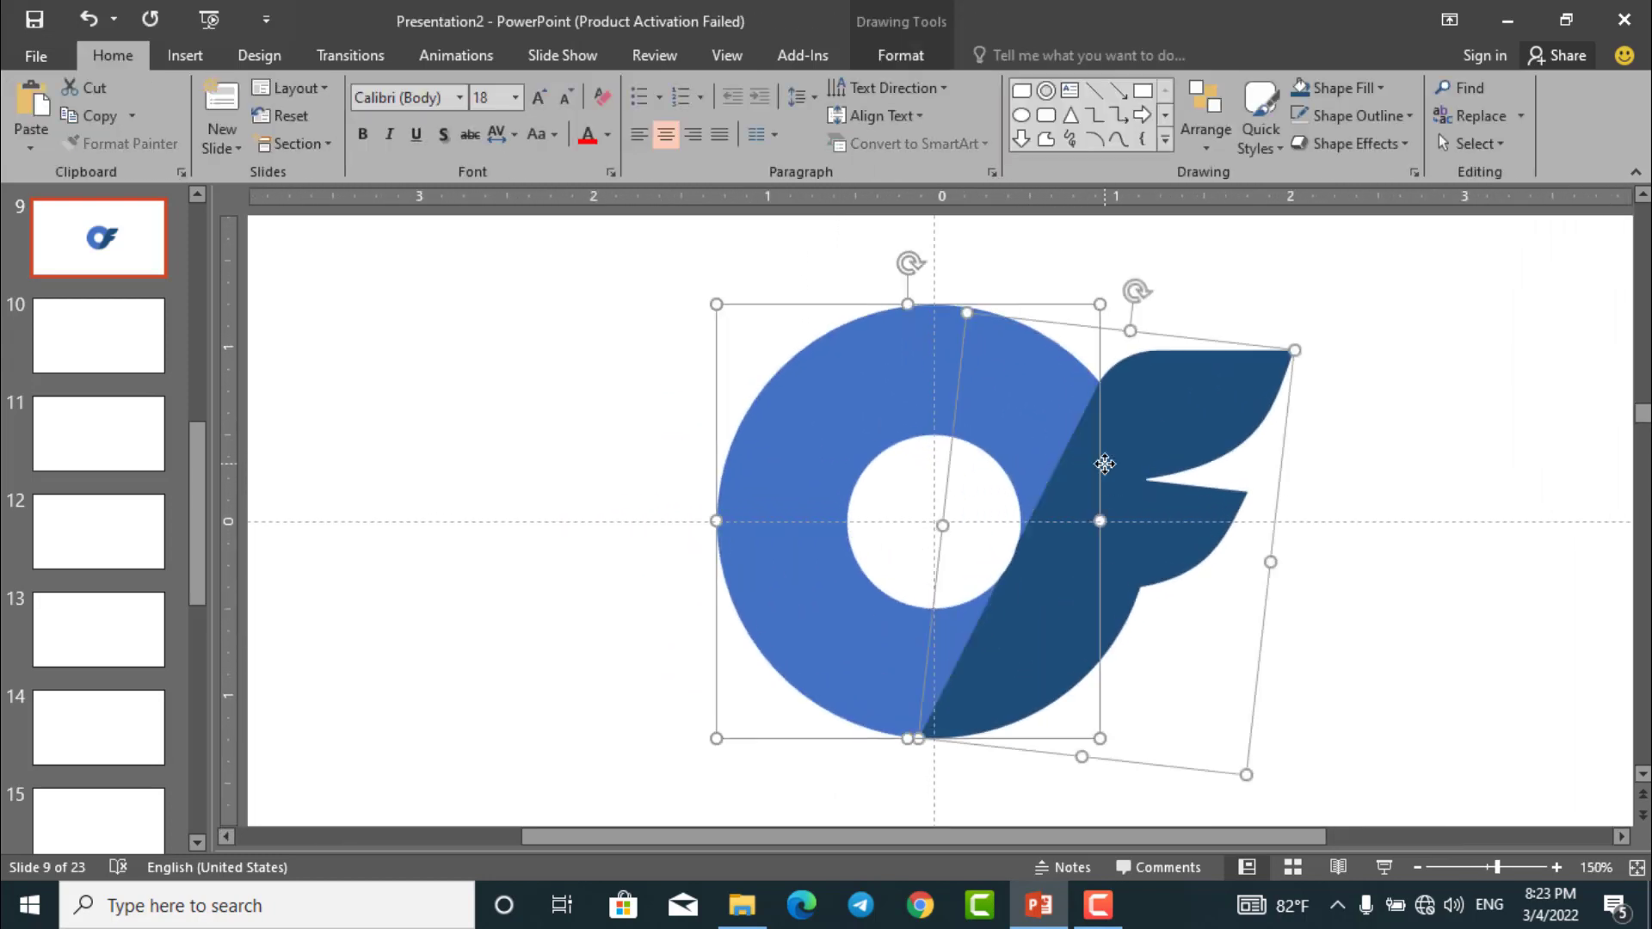
{"action": "left_click", "coordinate": [1350, 505]}
{"action": "left_click", "coordinate": [1109, 459]}
{"action": "left_click", "coordinate": [1058, 423], "text": "shift"}
{"action": "key", "text": "ctrl+g"}
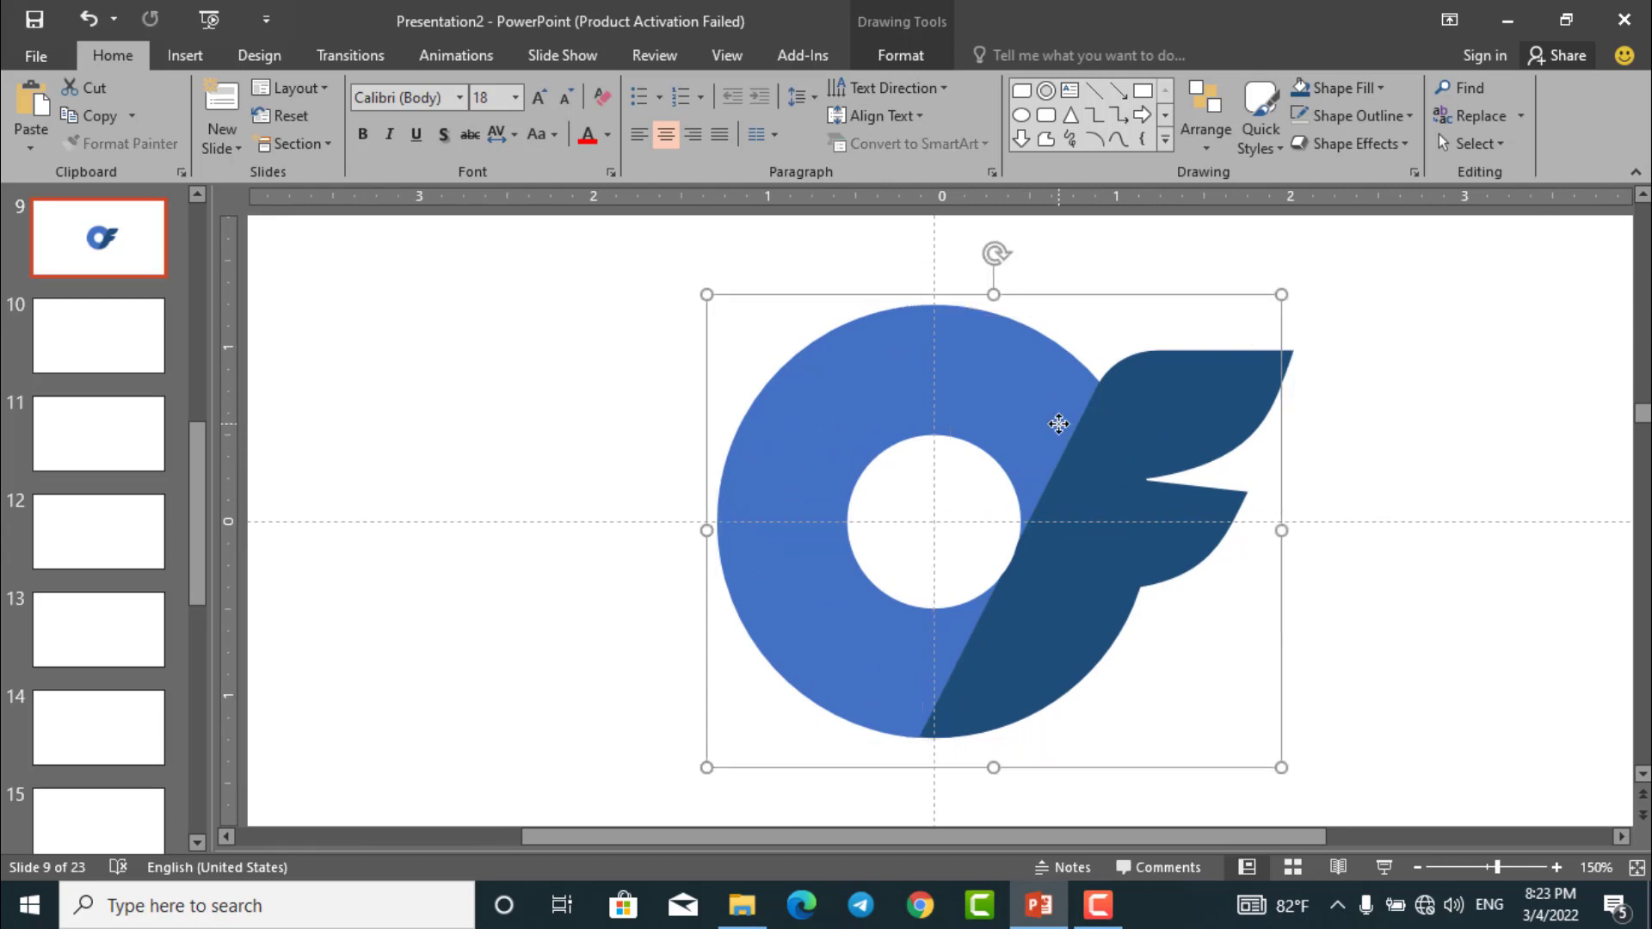
Nudge the dark blue F-shaped piece inside the group slightly left to close the hairline gap to the ring
{"action": "scroll", "coordinate": [1058, 423], "scroll_direction": "down", "scroll_amount": 7}
{"action": "left_click", "coordinate": [1195, 478]}
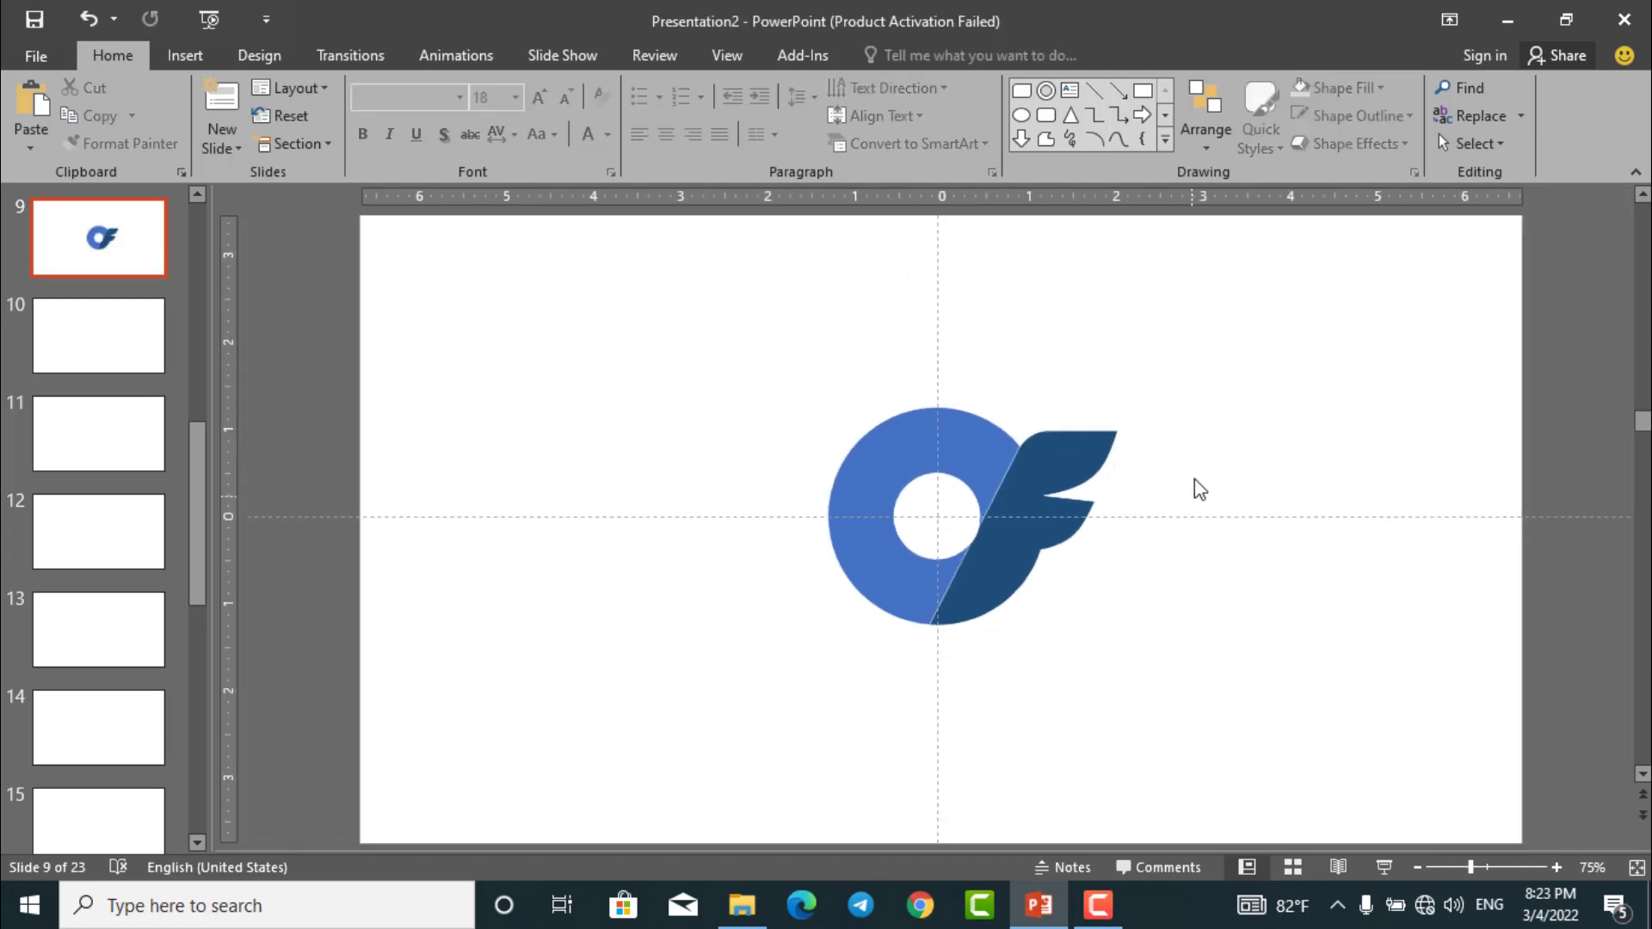
{"action": "scroll", "coordinate": [1059, 474], "scroll_direction": "up", "scroll_amount": 7}
{"action": "left_click", "coordinate": [1080, 479]}
{"action": "double_click", "coordinate": [1082, 479]}
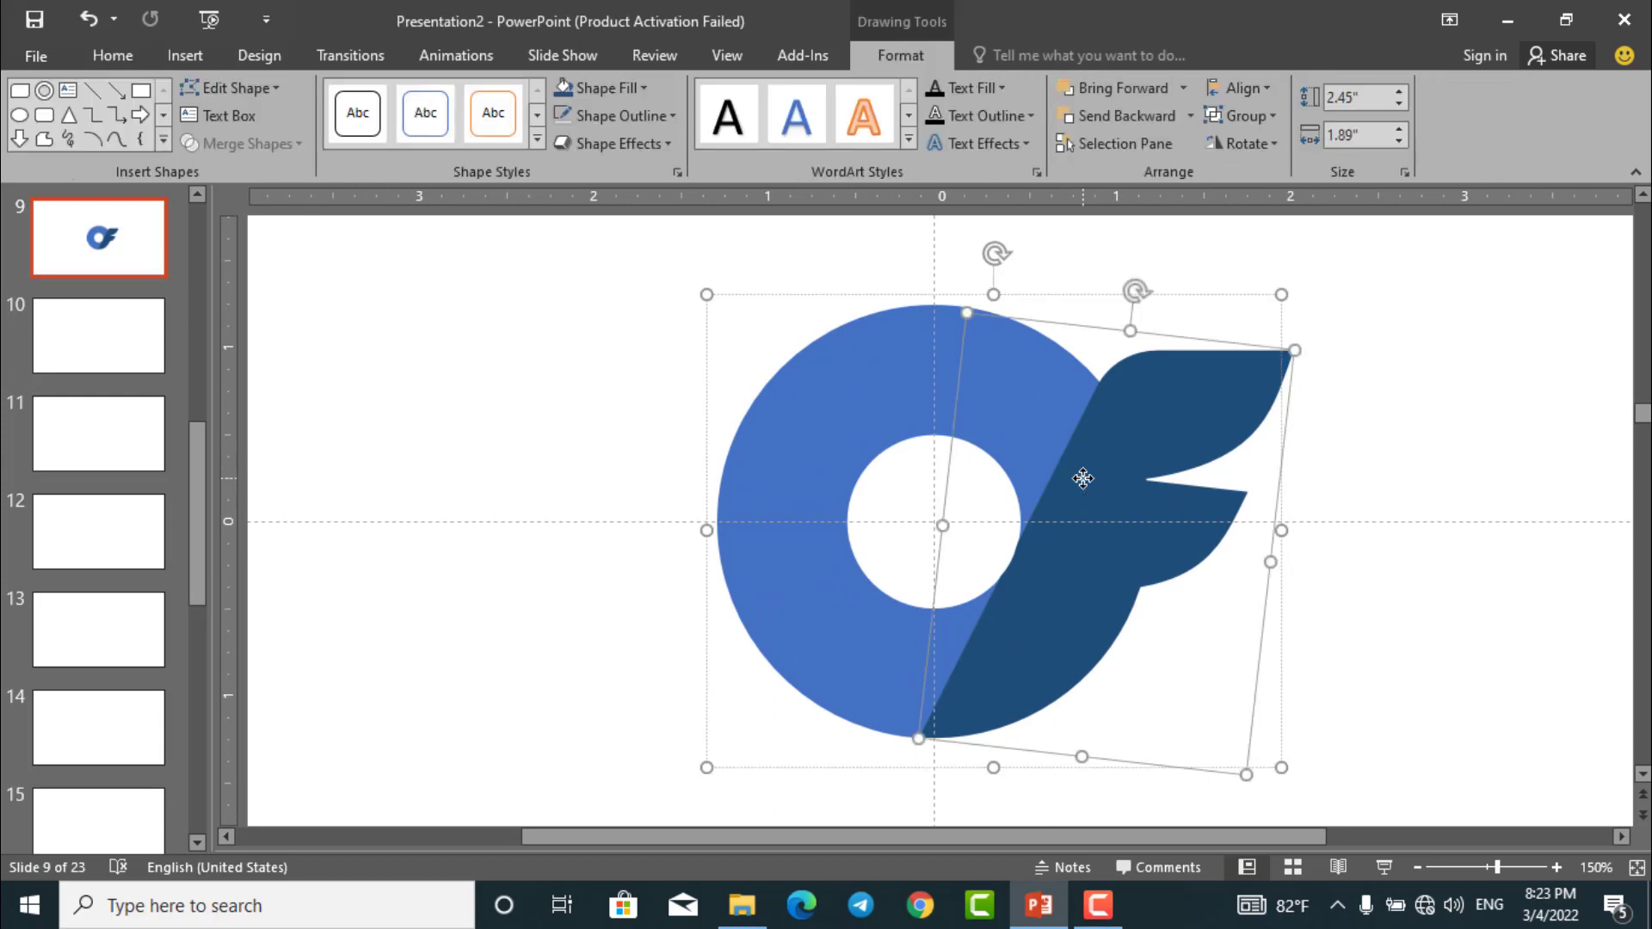
{"action": "key", "text": "ctrl+z"}
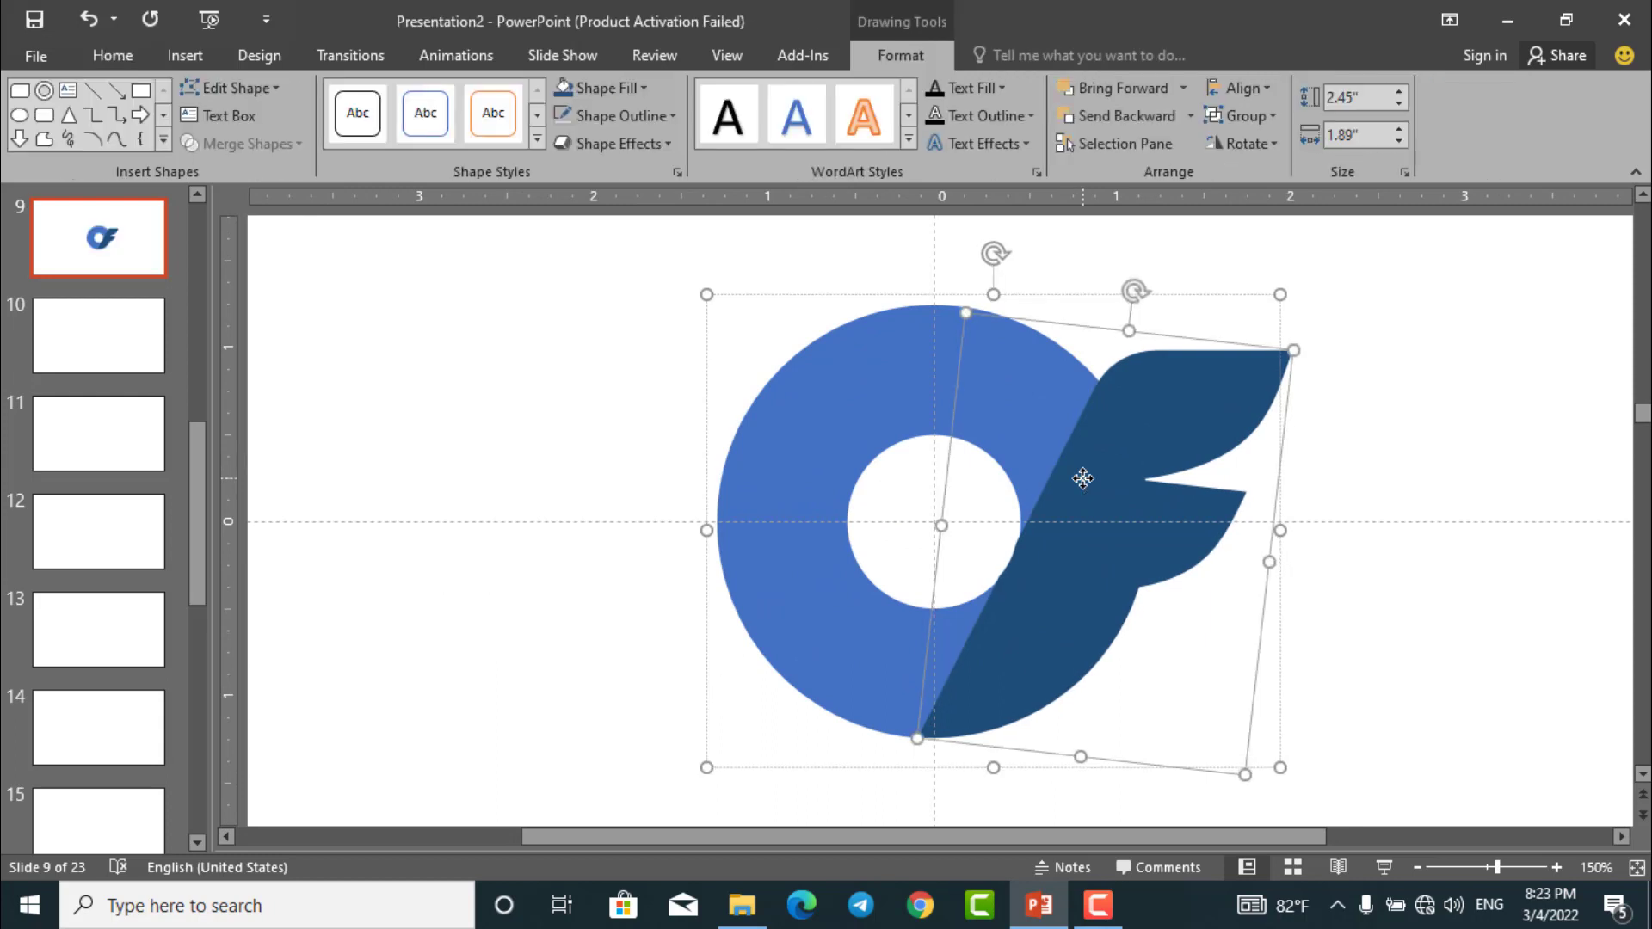
{"action": "left_click", "coordinate": [1415, 526]}
Draw a rounded square and position it over the logo
{"action": "scroll", "coordinate": [1394, 520], "scroll_direction": "down", "scroll_amount": 8}
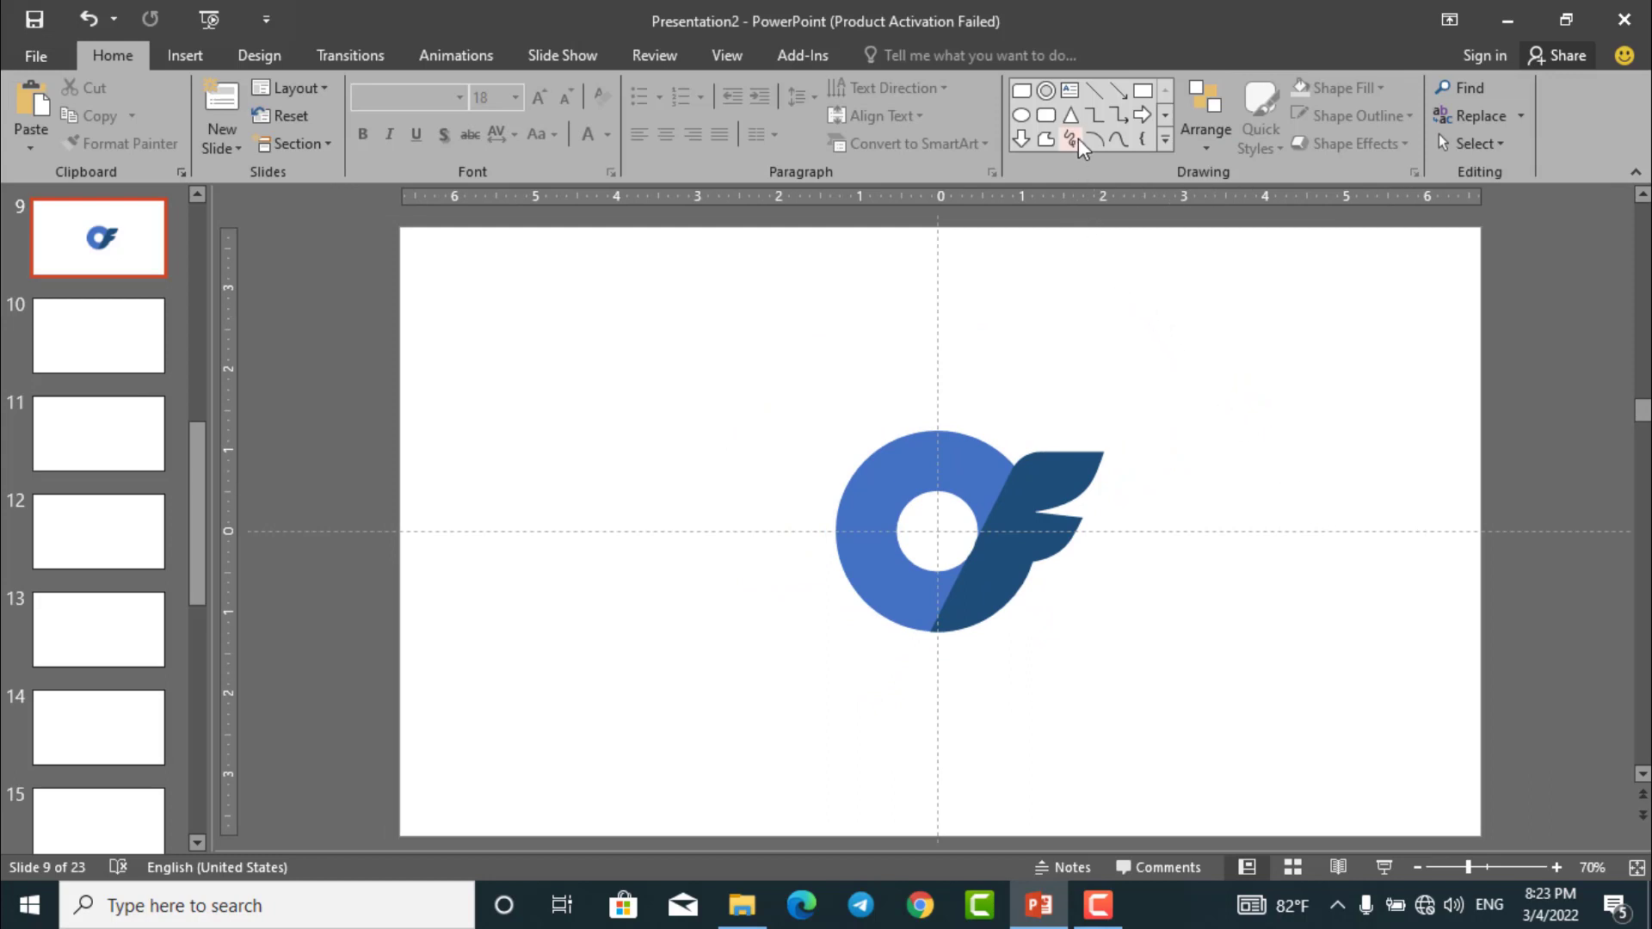
{"action": "left_click", "coordinate": [1048, 119]}
{"action": "mouse_move", "coordinate": [858, 338]}
{"action": "left_mouse_down"}
{"action": "mouse_move", "coordinate": [1118, 553]}
{"action": "mouse_move", "coordinate": [1123, 604]}
{"action": "left_mouse_up"}
{"action": "left_click_drag", "start_coordinate": [1099, 403], "coordinate": [1060, 450]}
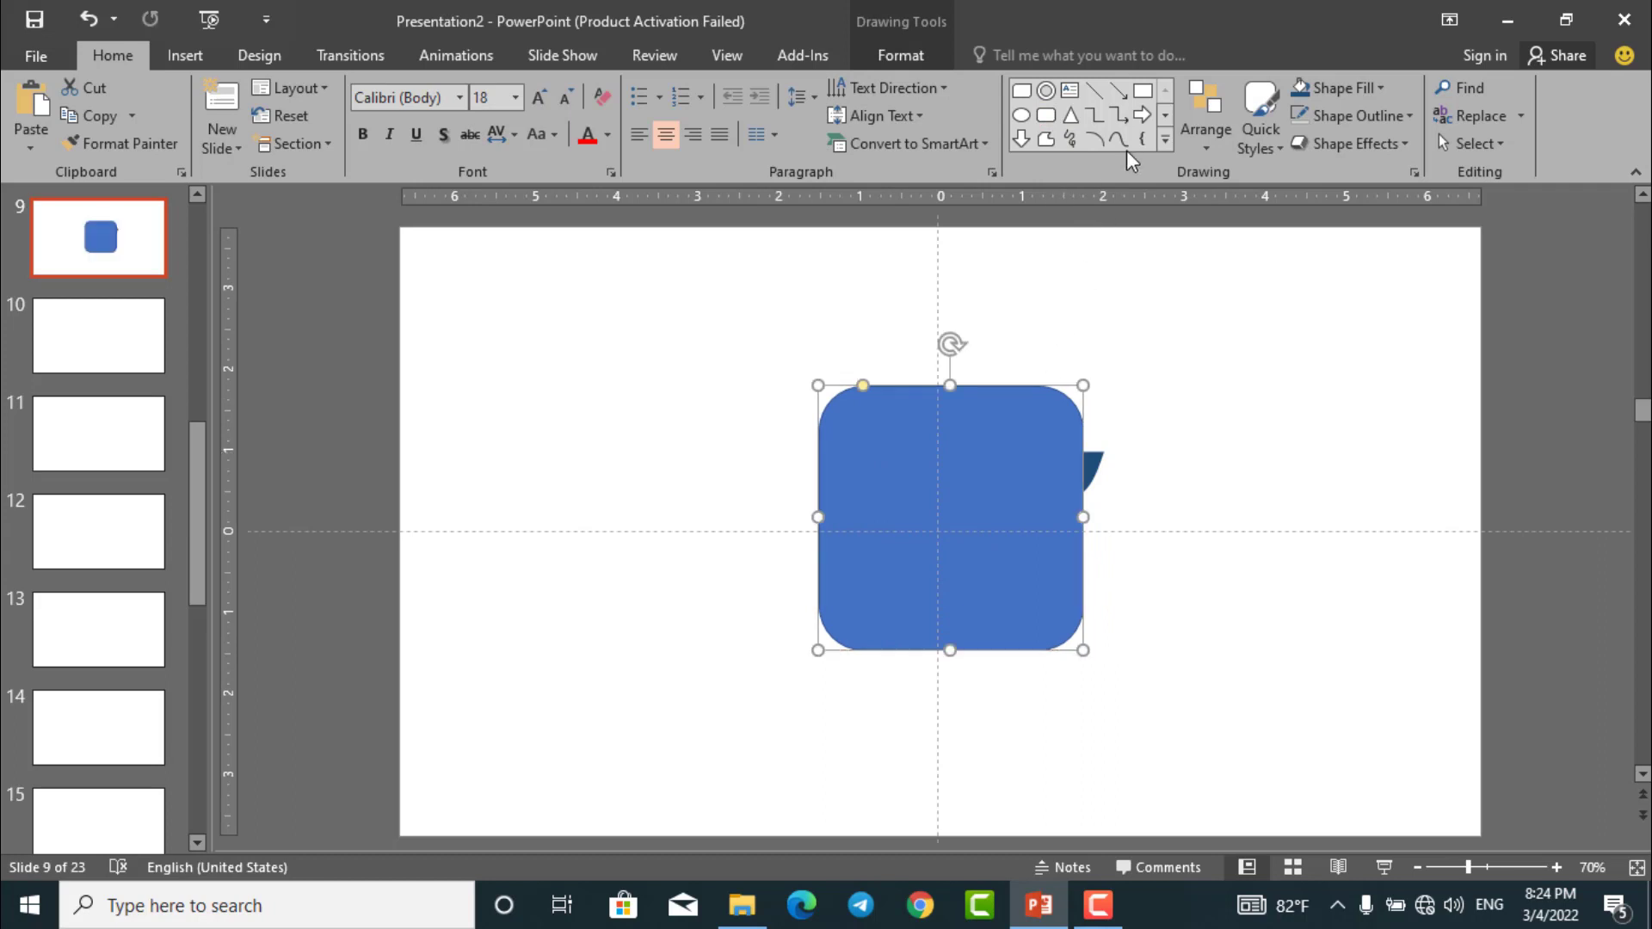
Send the rounded square behind the logo, enlarge it to about 3.85" by 3.85" and realign it around the logo
{"action": "left_click", "coordinate": [1215, 148]}
{"action": "left_click", "coordinate": [1242, 229]}
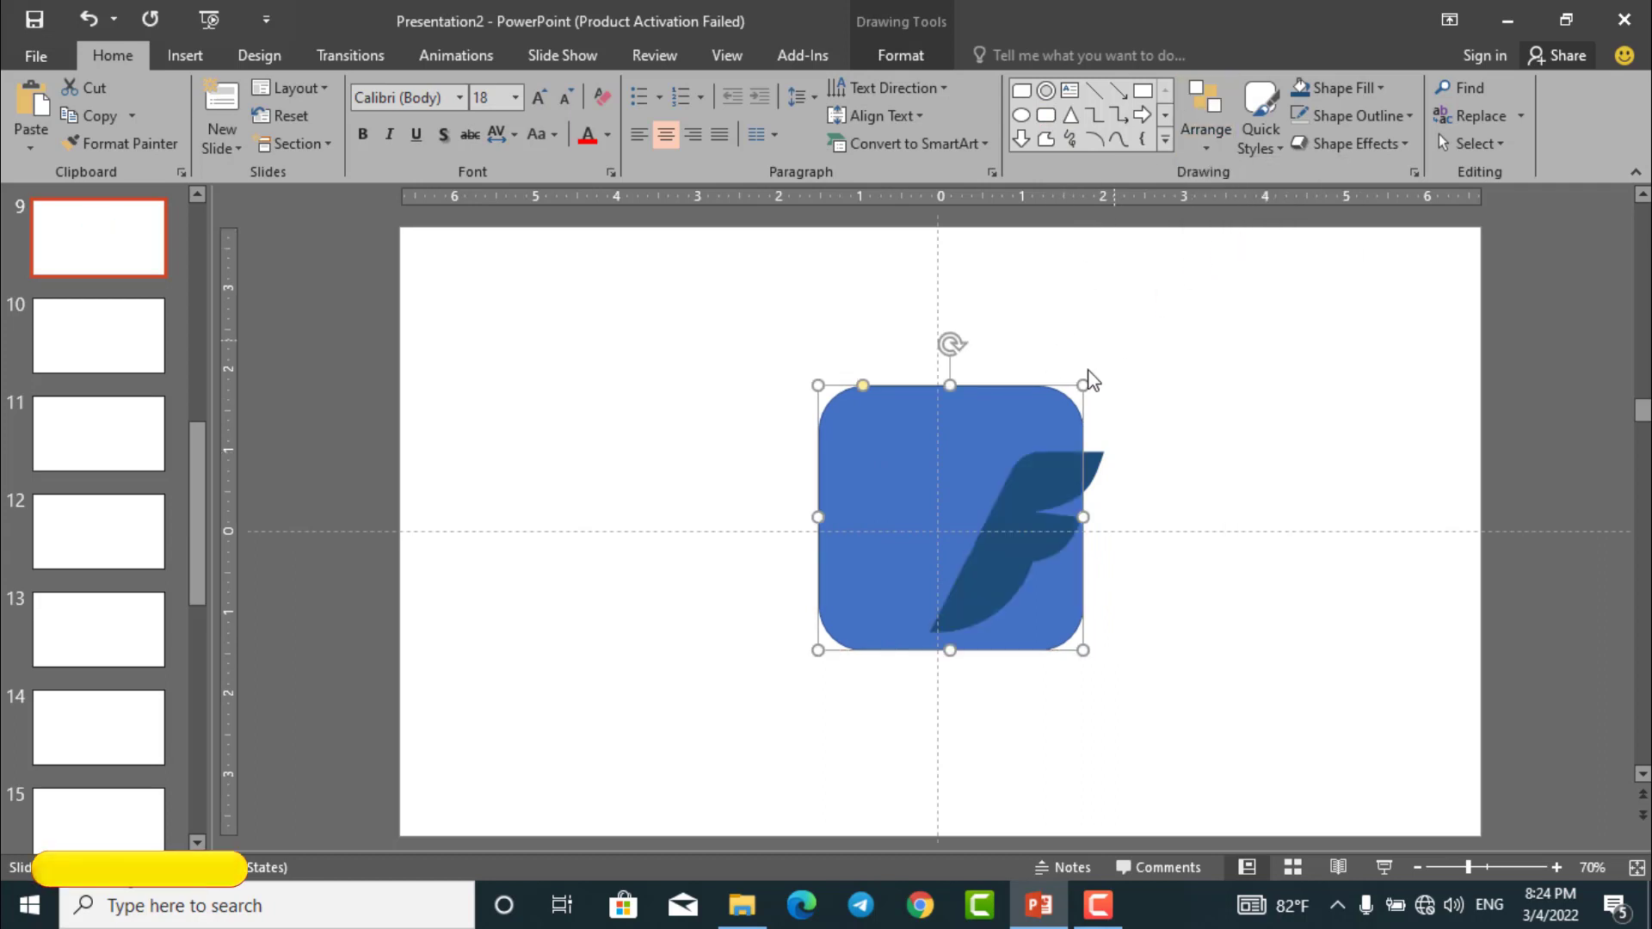
{"action": "left_click_drag", "start_coordinate": [1083, 385], "coordinate": [1131, 367]}
{"action": "left_click_drag", "start_coordinate": [1101, 374], "coordinate": [1080, 399]}
Fill the rounded square with light grey and apply the raised preset effect with a soft shadow at its lower left
{"action": "left_click", "coordinate": [886, 55]}
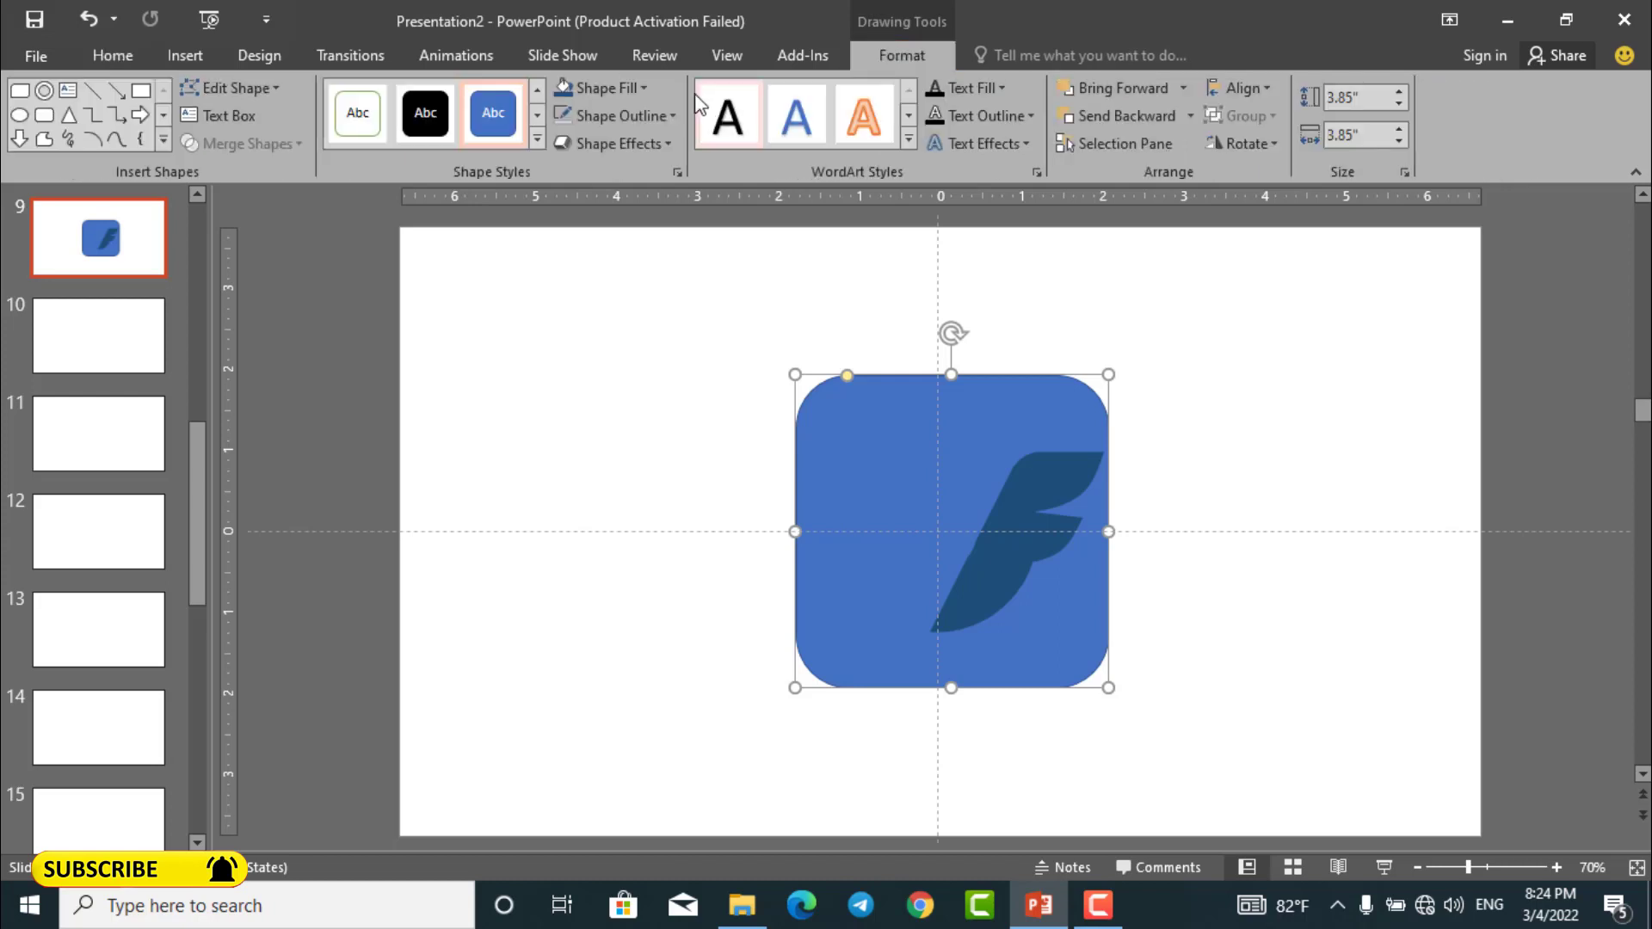
{"action": "left_click", "coordinate": [644, 89]}
{"action": "left_click", "coordinate": [561, 179]}
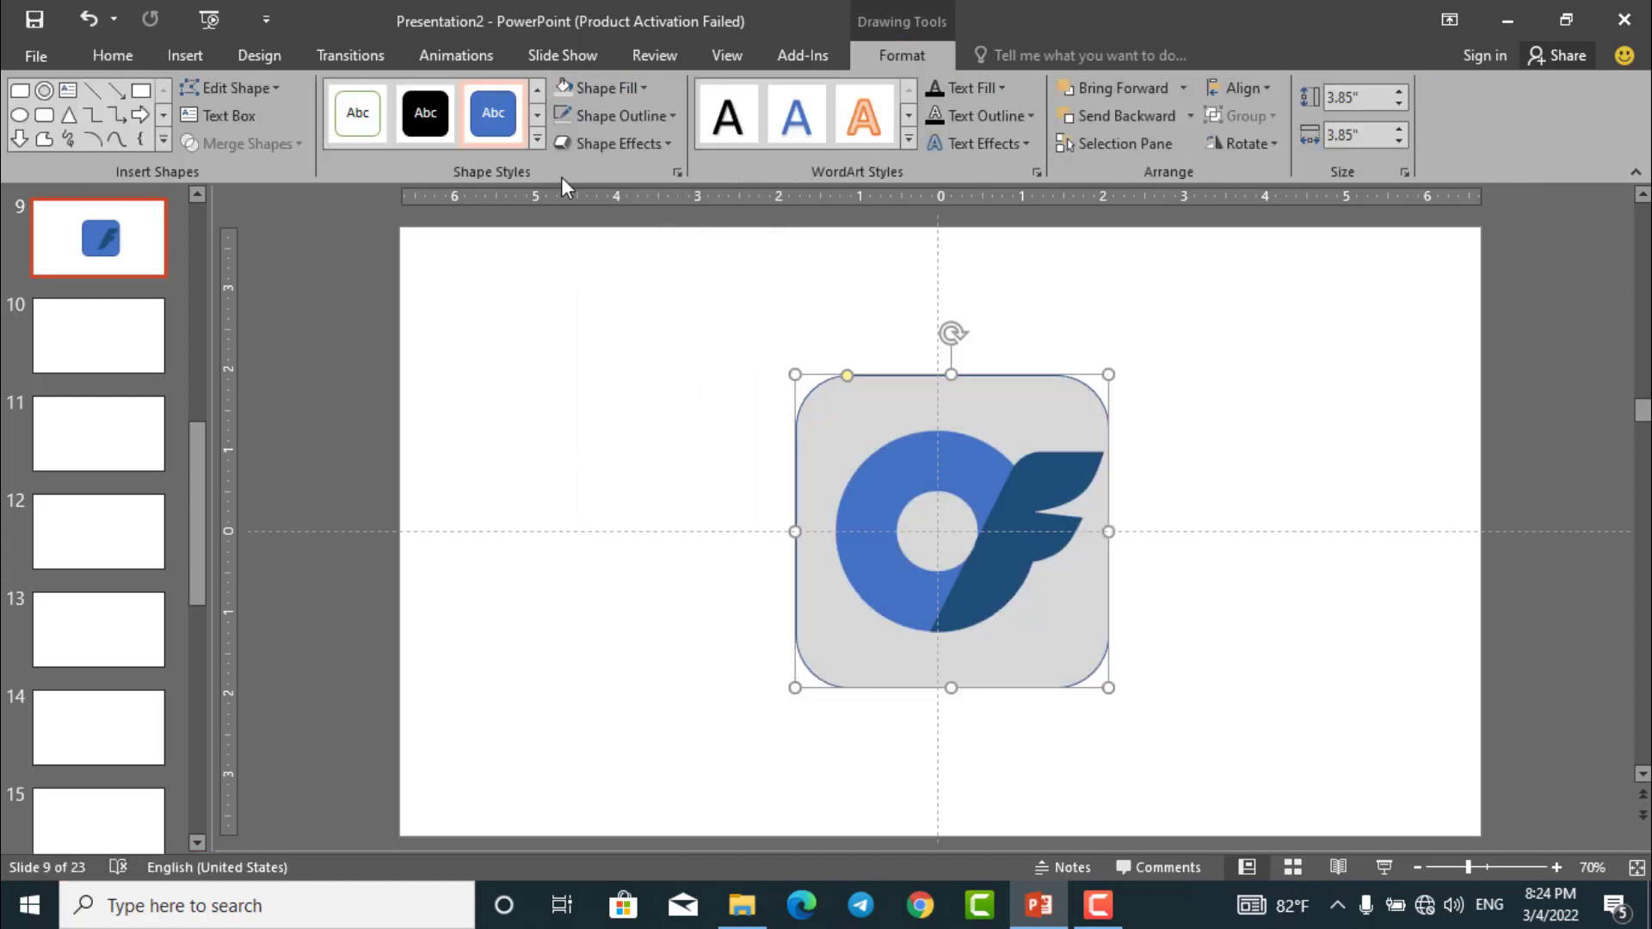
{"action": "left_click", "coordinate": [661, 143]}
{"action": "mouse_move", "coordinate": [700, 184]}
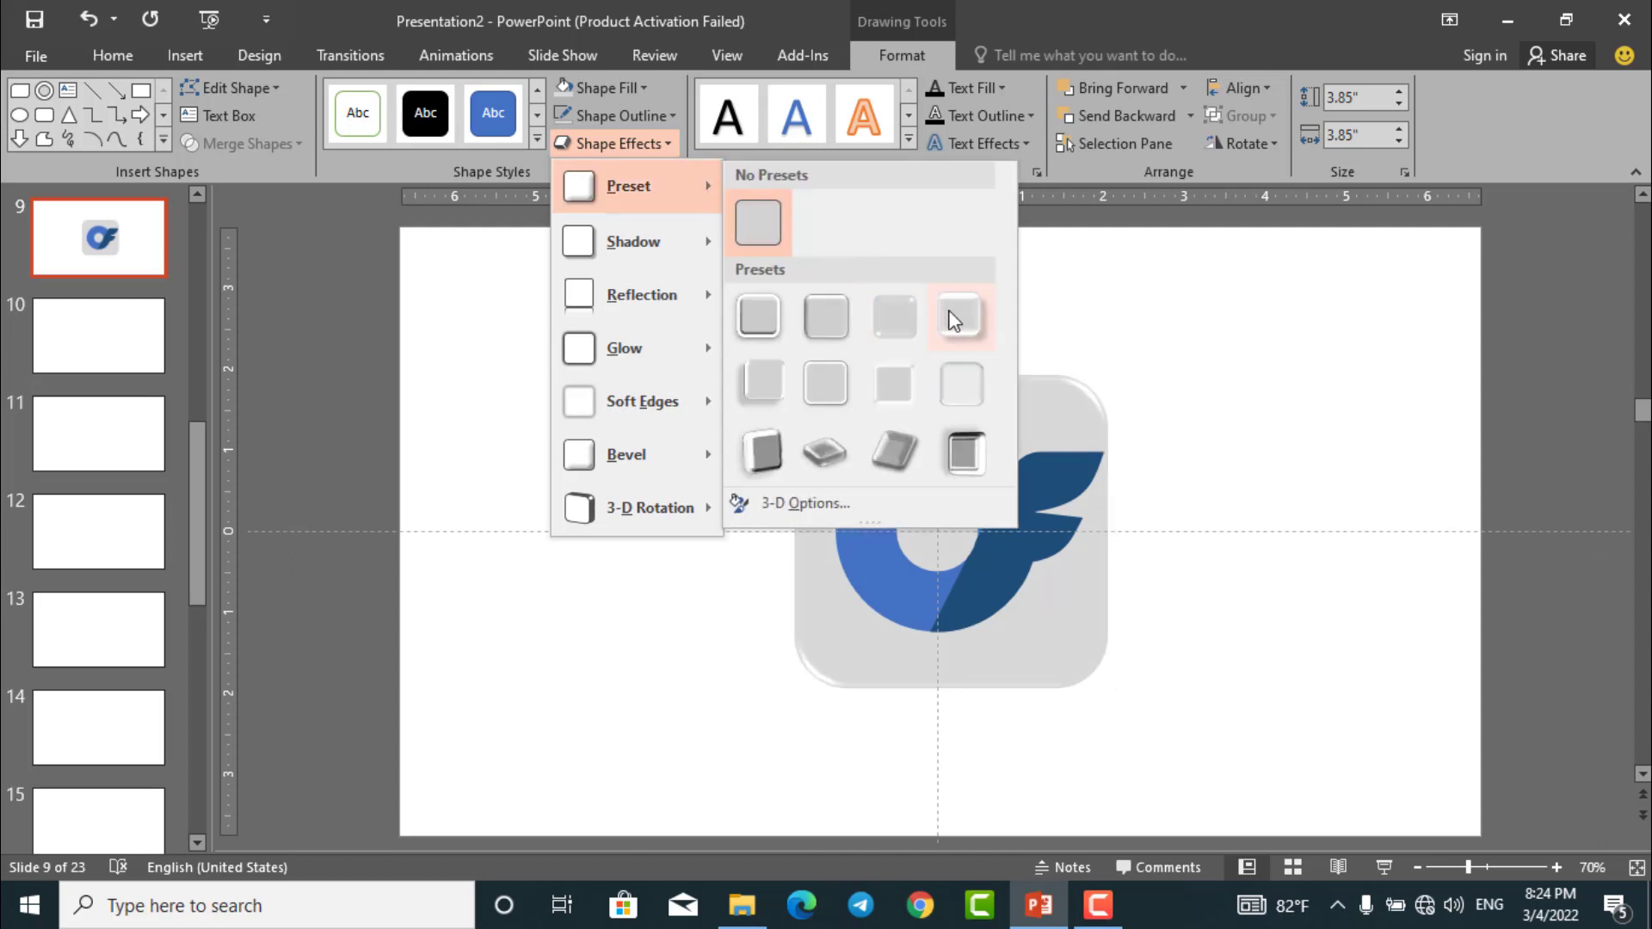
{"action": "left_click", "coordinate": [769, 382]}
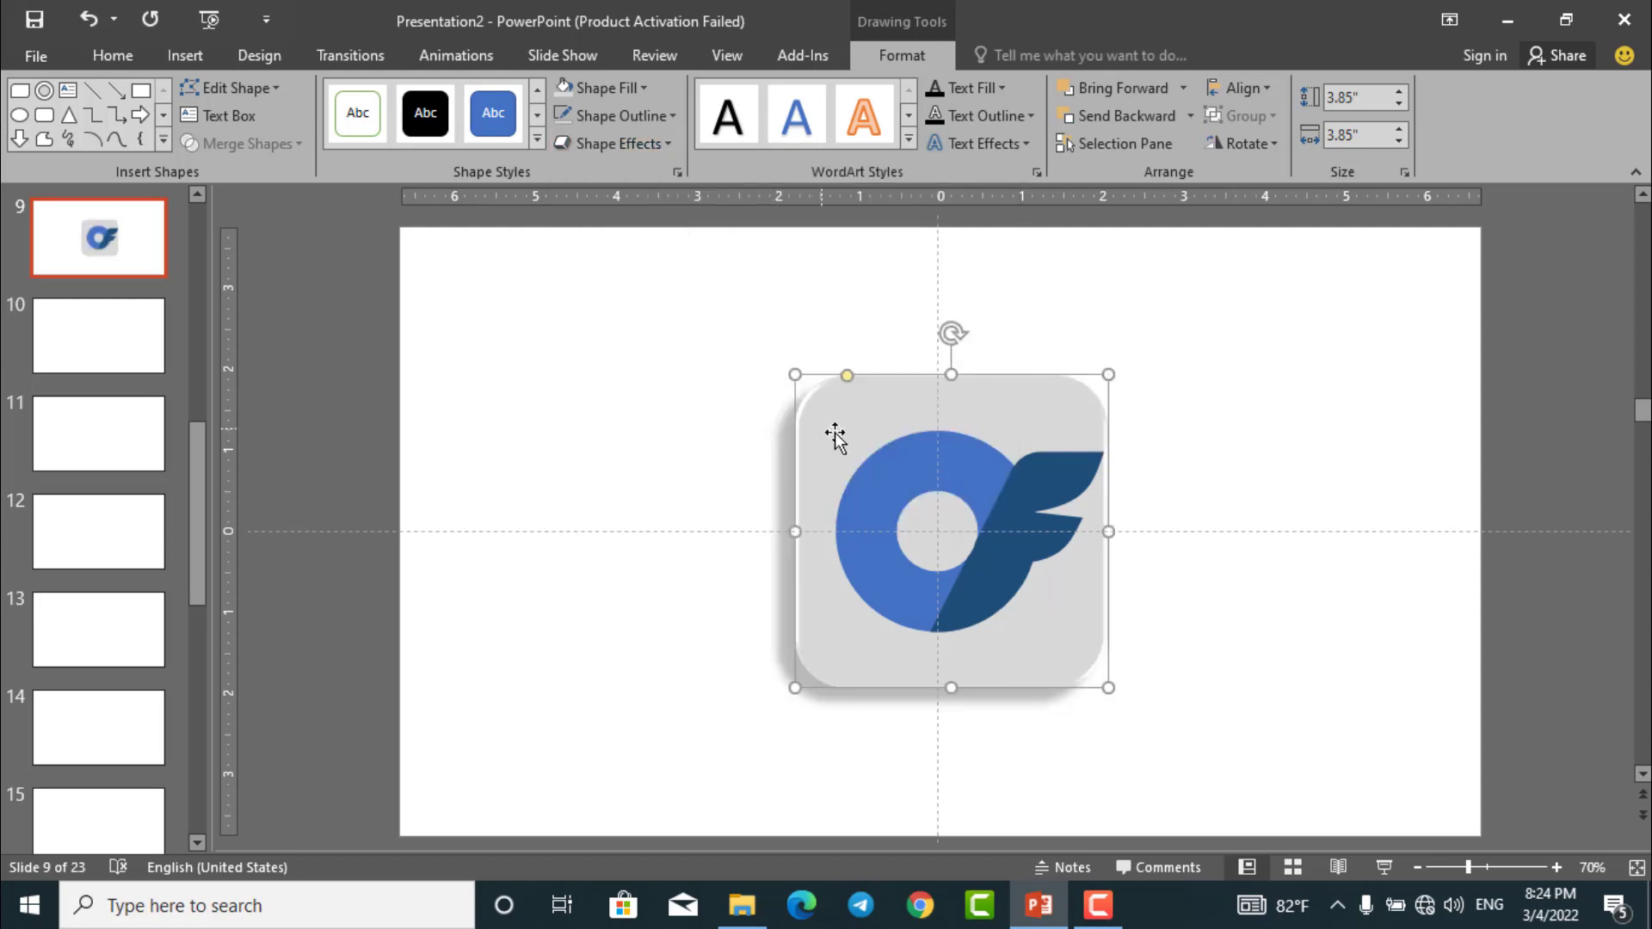
Centre the logo on the grey tile and group the two together
{"action": "left_click_drag", "start_coordinate": [830, 431], "coordinate": [841, 424]}
{"action": "left_click_drag", "start_coordinate": [889, 482], "coordinate": [895, 487]}
{"action": "left_click", "coordinate": [1076, 405], "text": "shift"}
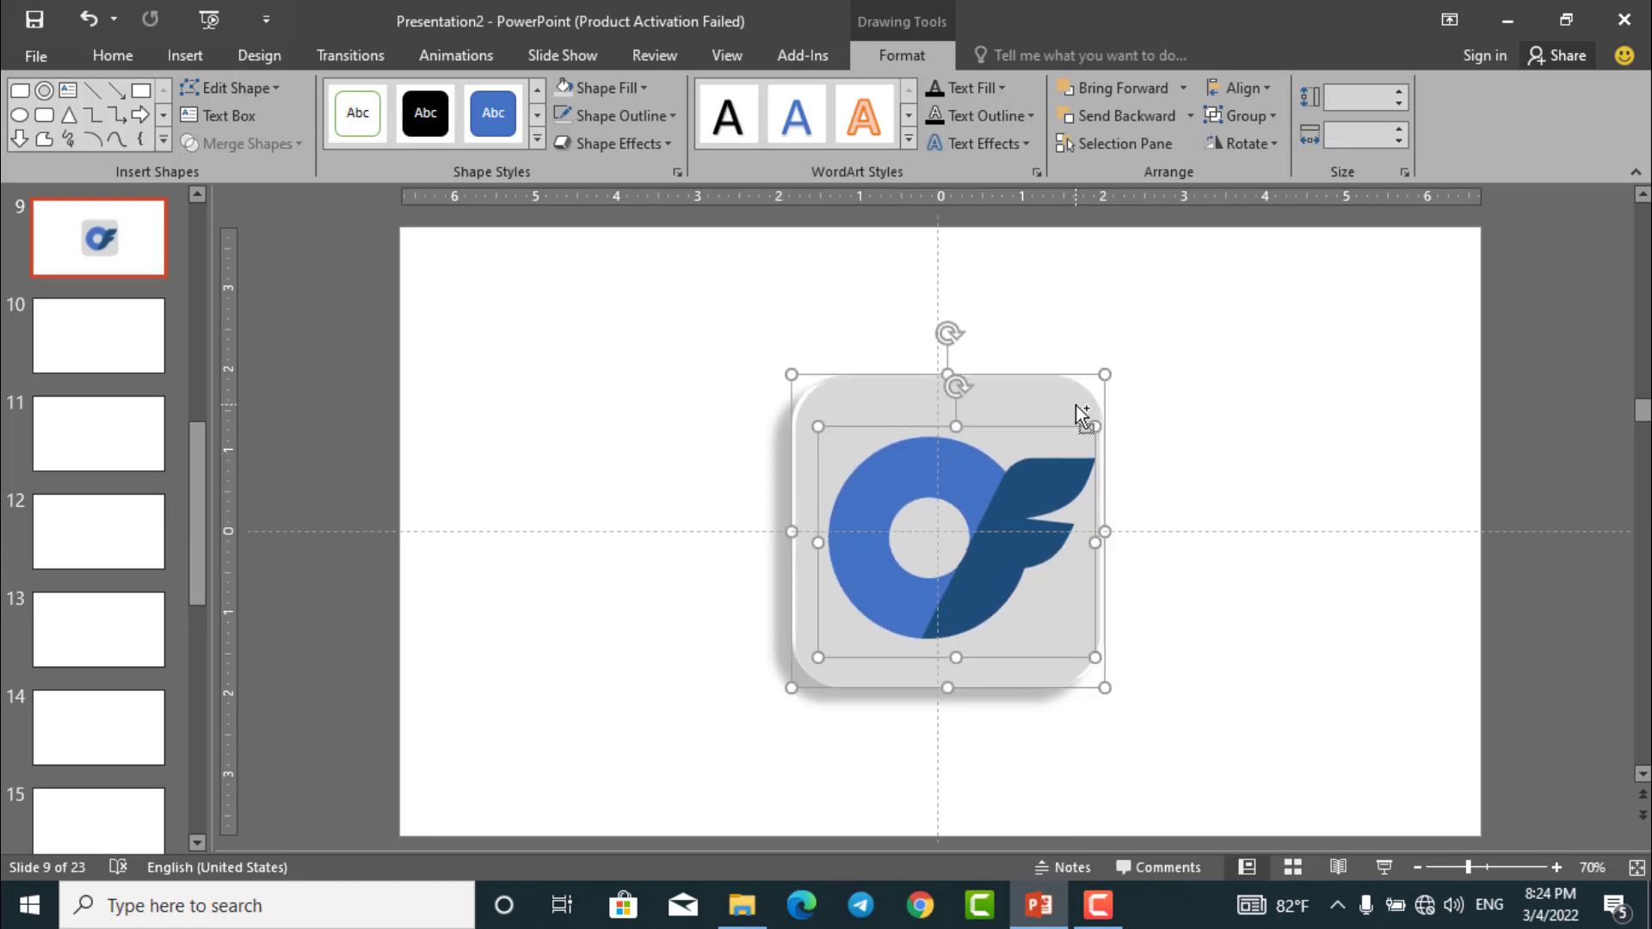
{"action": "key", "text": "ctrl+g"}
{"action": "scroll", "coordinate": [1133, 434], "scroll_direction": "up", "scroll_amount": 3}
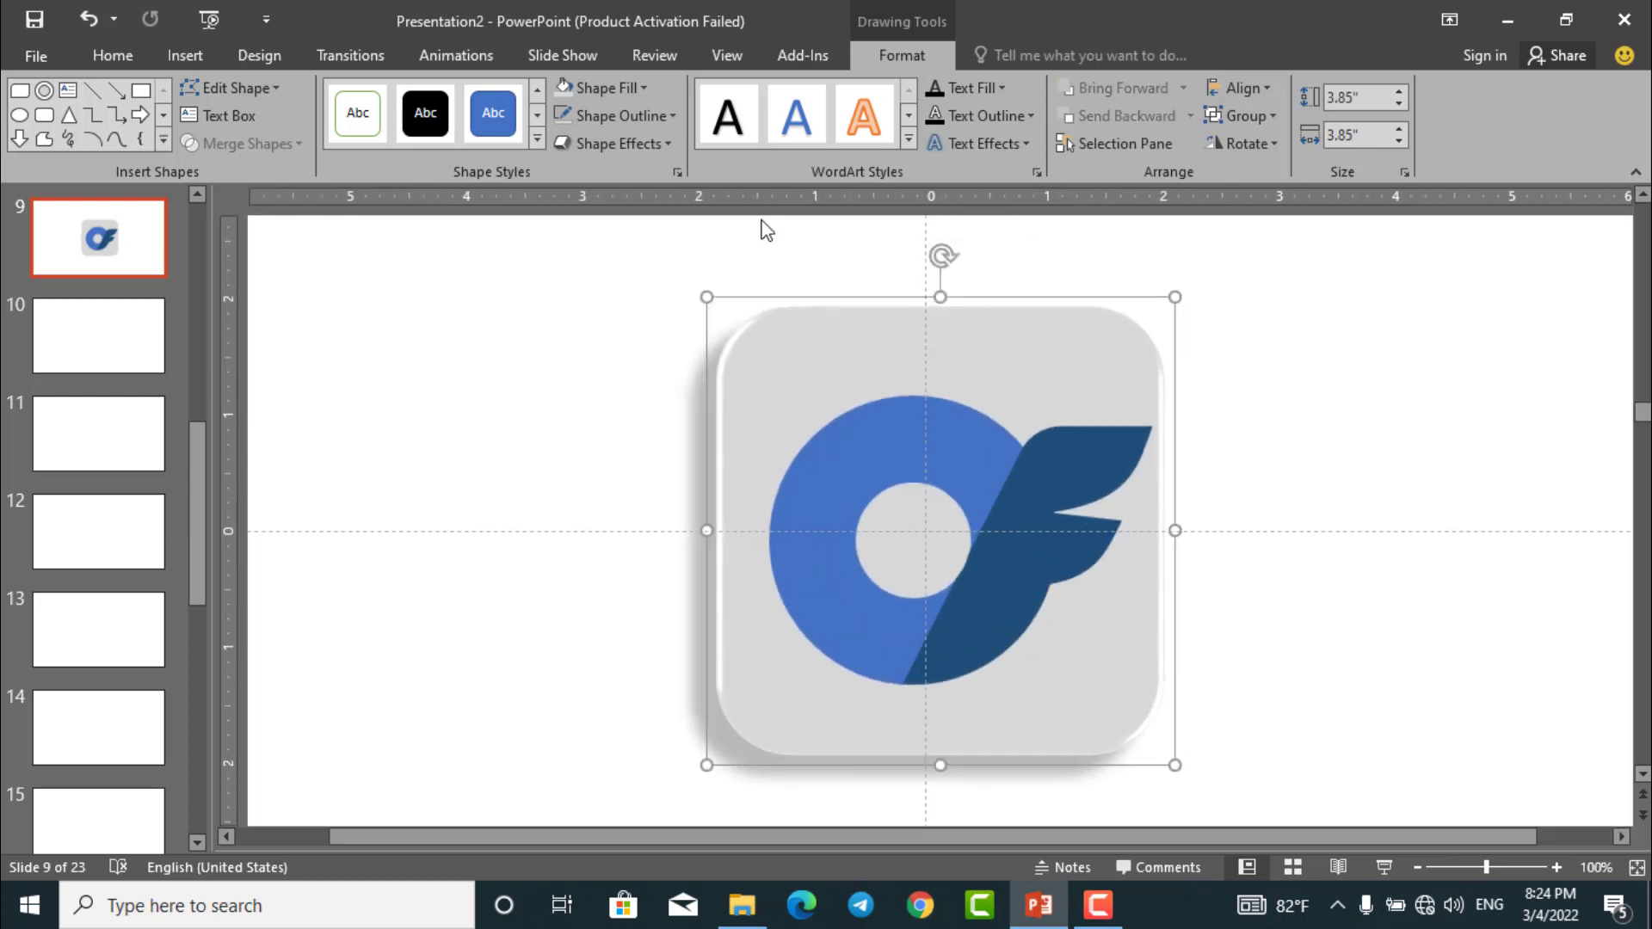
{"action": "left_click", "coordinate": [645, 234]}
Add a bold, shadowed caption "OFTV Icon" below the tile and set its font size to 60
{"action": "left_click", "coordinate": [1070, 90]}
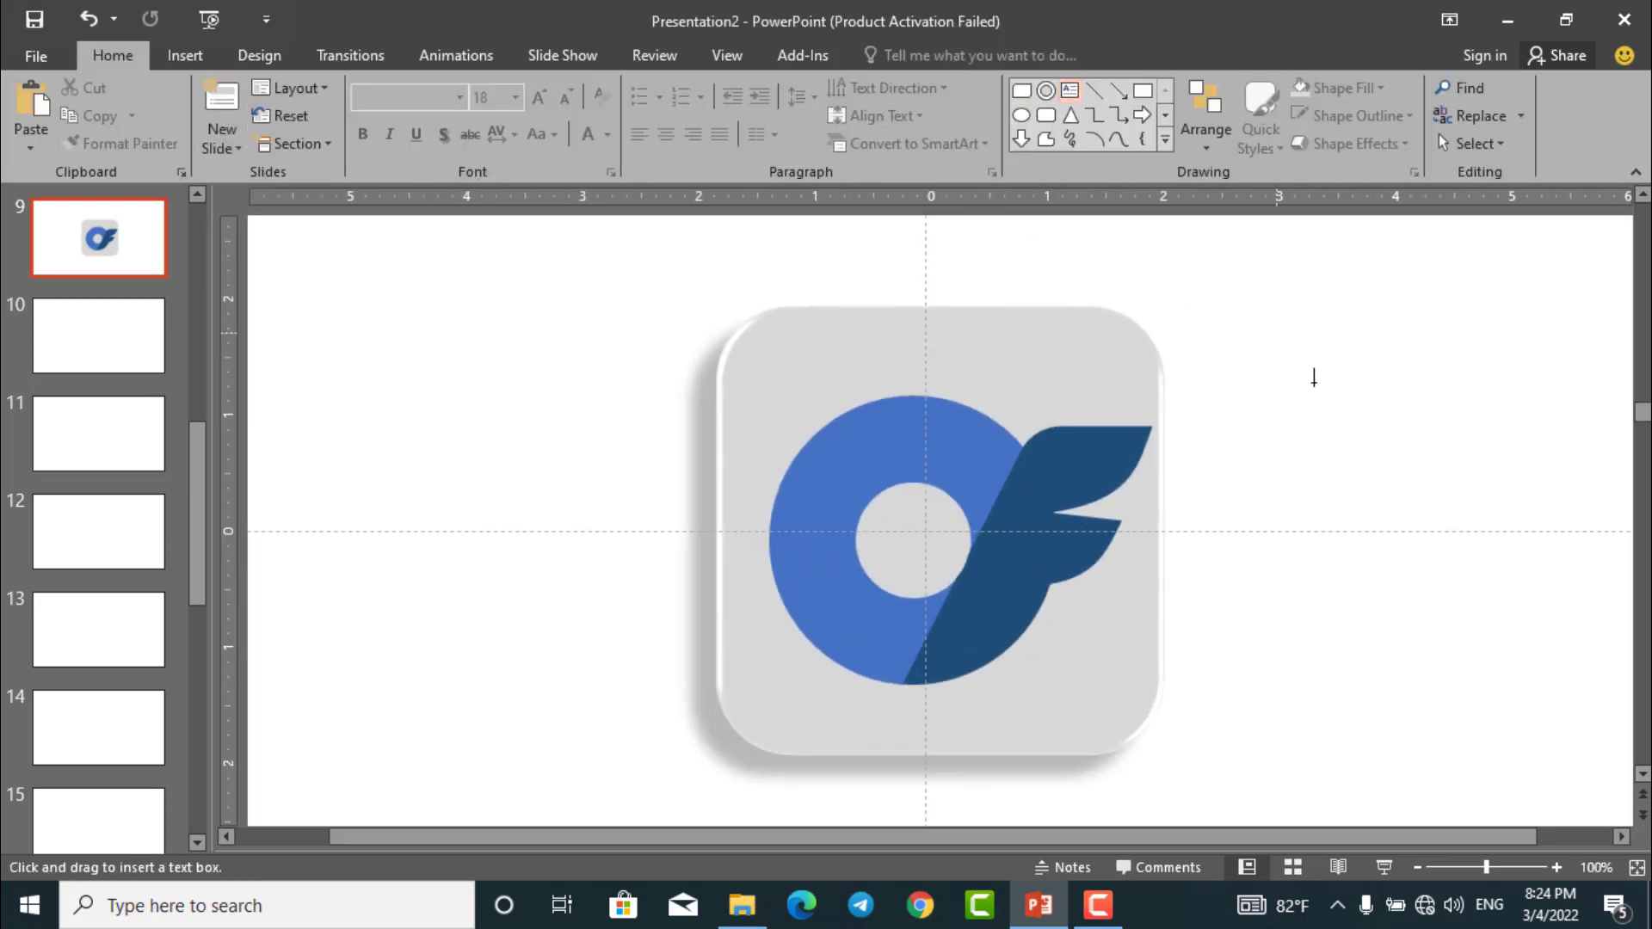
{"action": "left_click", "coordinate": [1354, 435]}
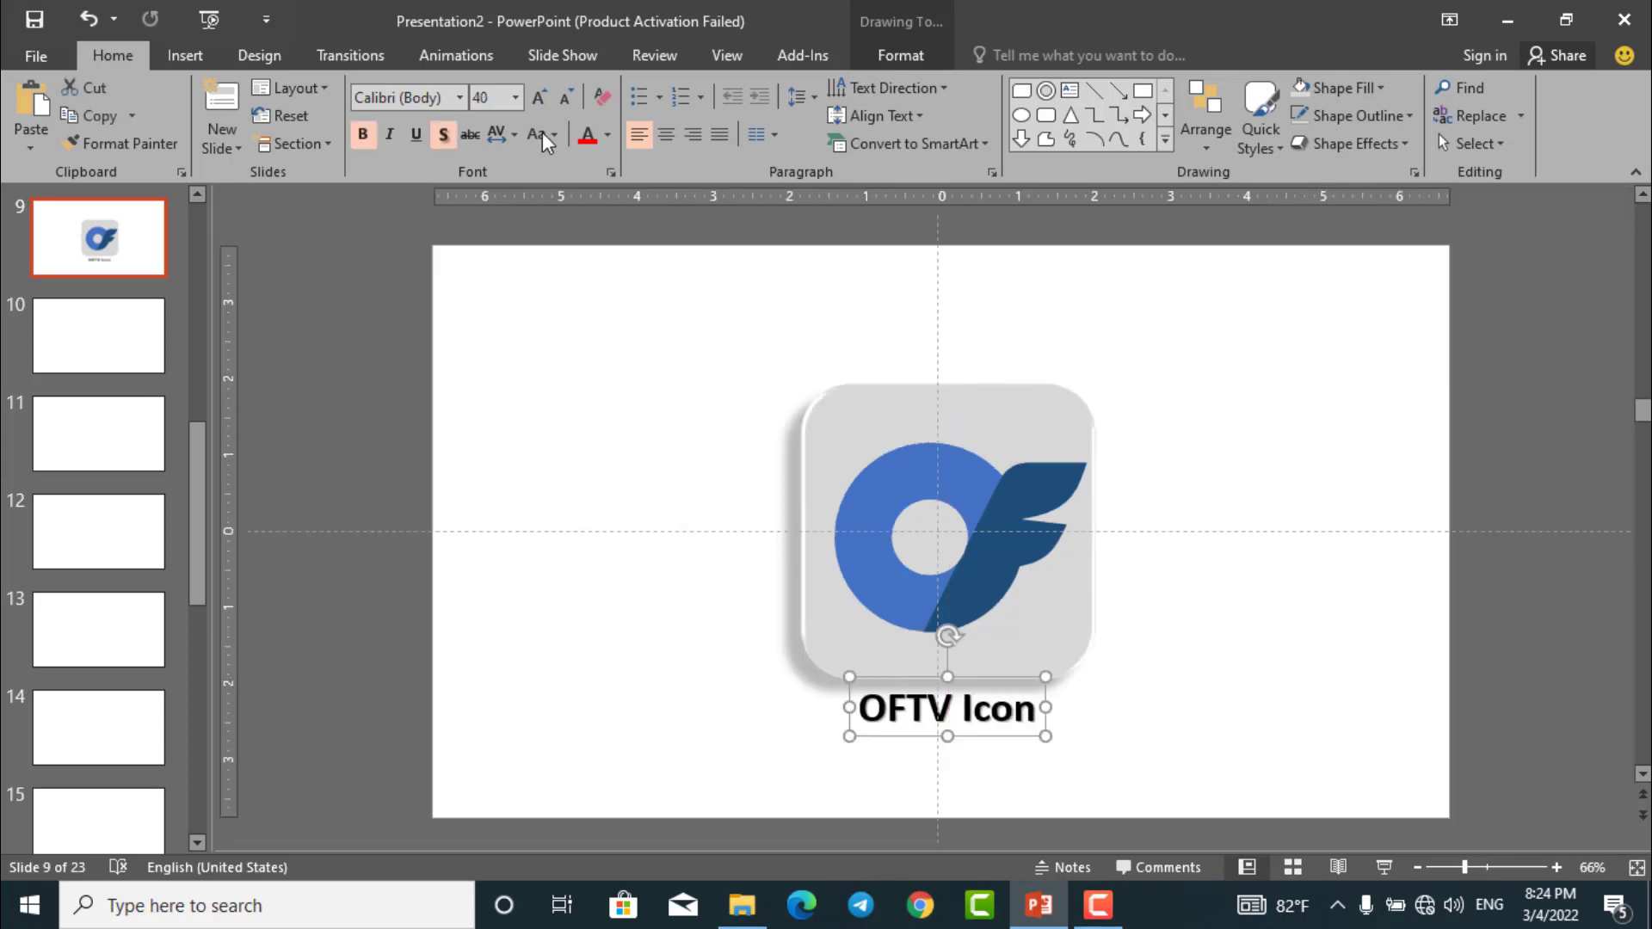
{"action": "left_click", "coordinate": [539, 97]}
{"action": "left_click", "coordinate": [540, 97]}
{"action": "left_click", "coordinate": [540, 97]}
{"action": "left_click", "coordinate": [539, 97]}
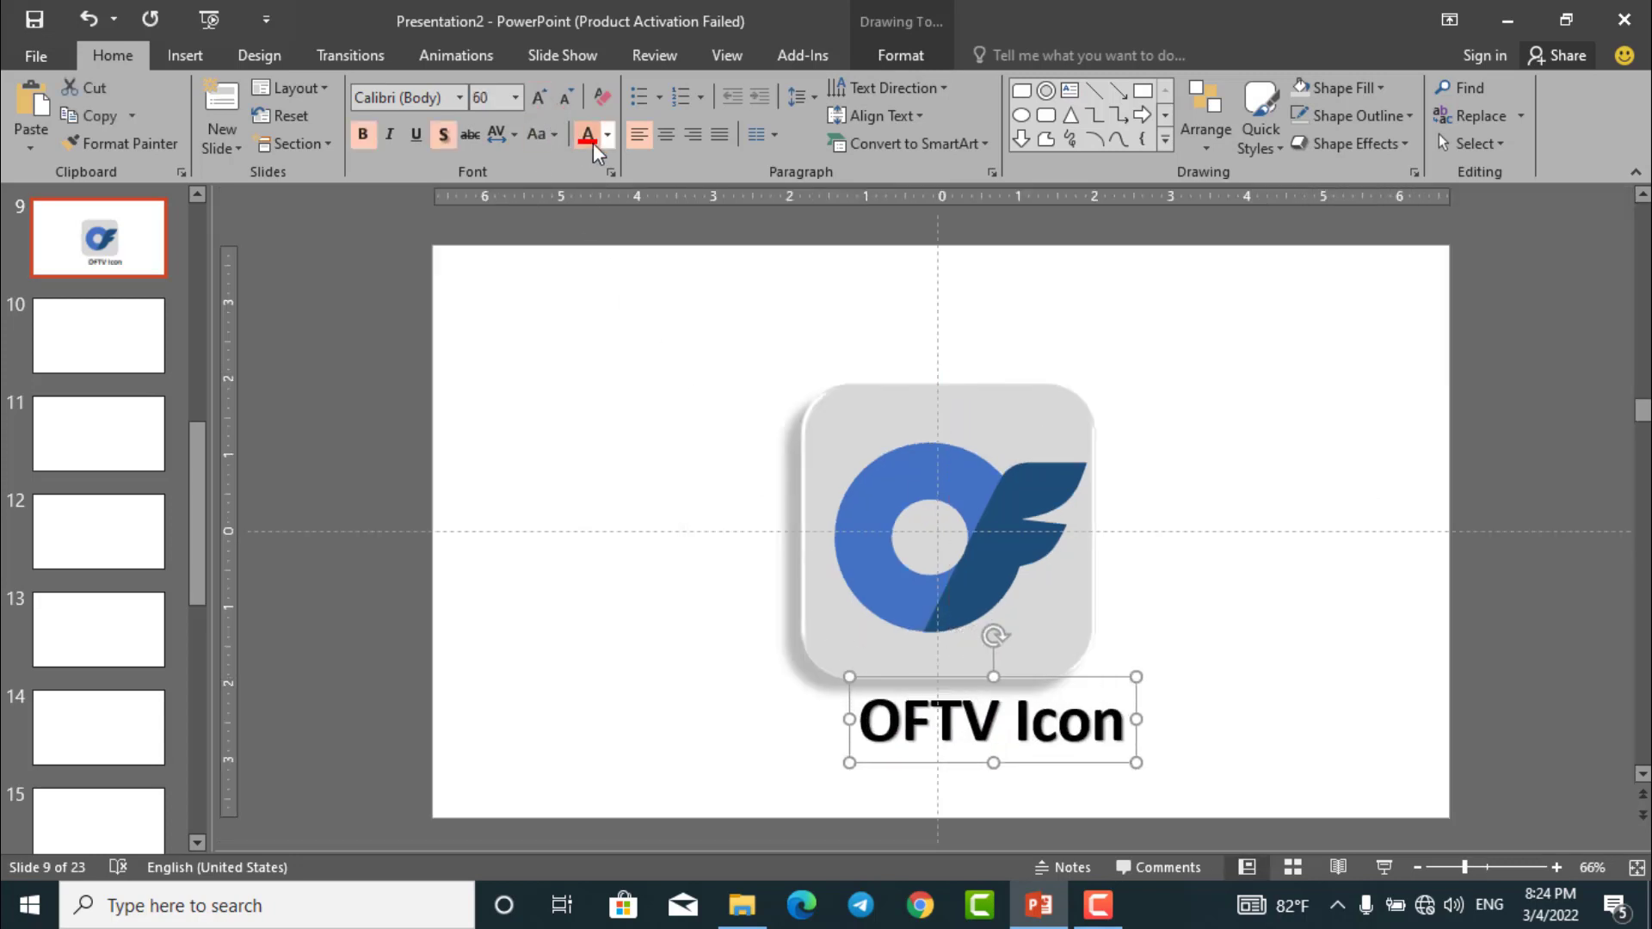
Colour the caption red, centred beneath the tile, and group it with the tile
{"action": "left_click", "coordinate": [588, 137]}
{"action": "left_click_drag", "start_coordinate": [1133, 752], "coordinate": [1082, 737]}
{"action": "left_click", "coordinate": [1040, 657], "text": "shift"}
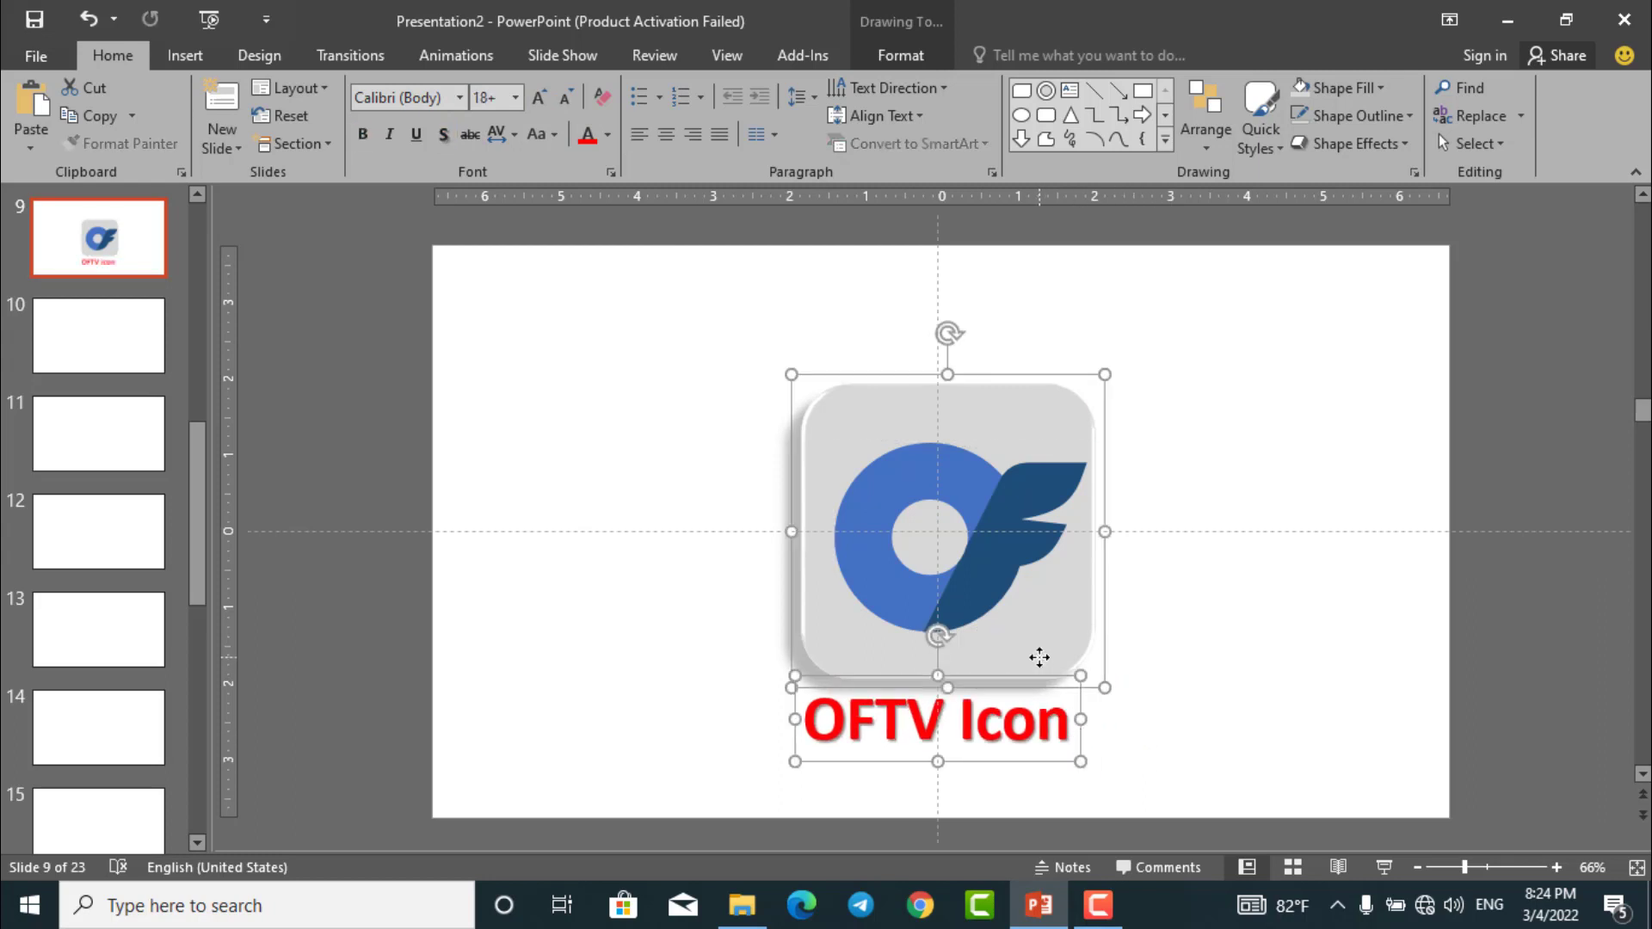
{"action": "key", "text": "ctrl+g"}
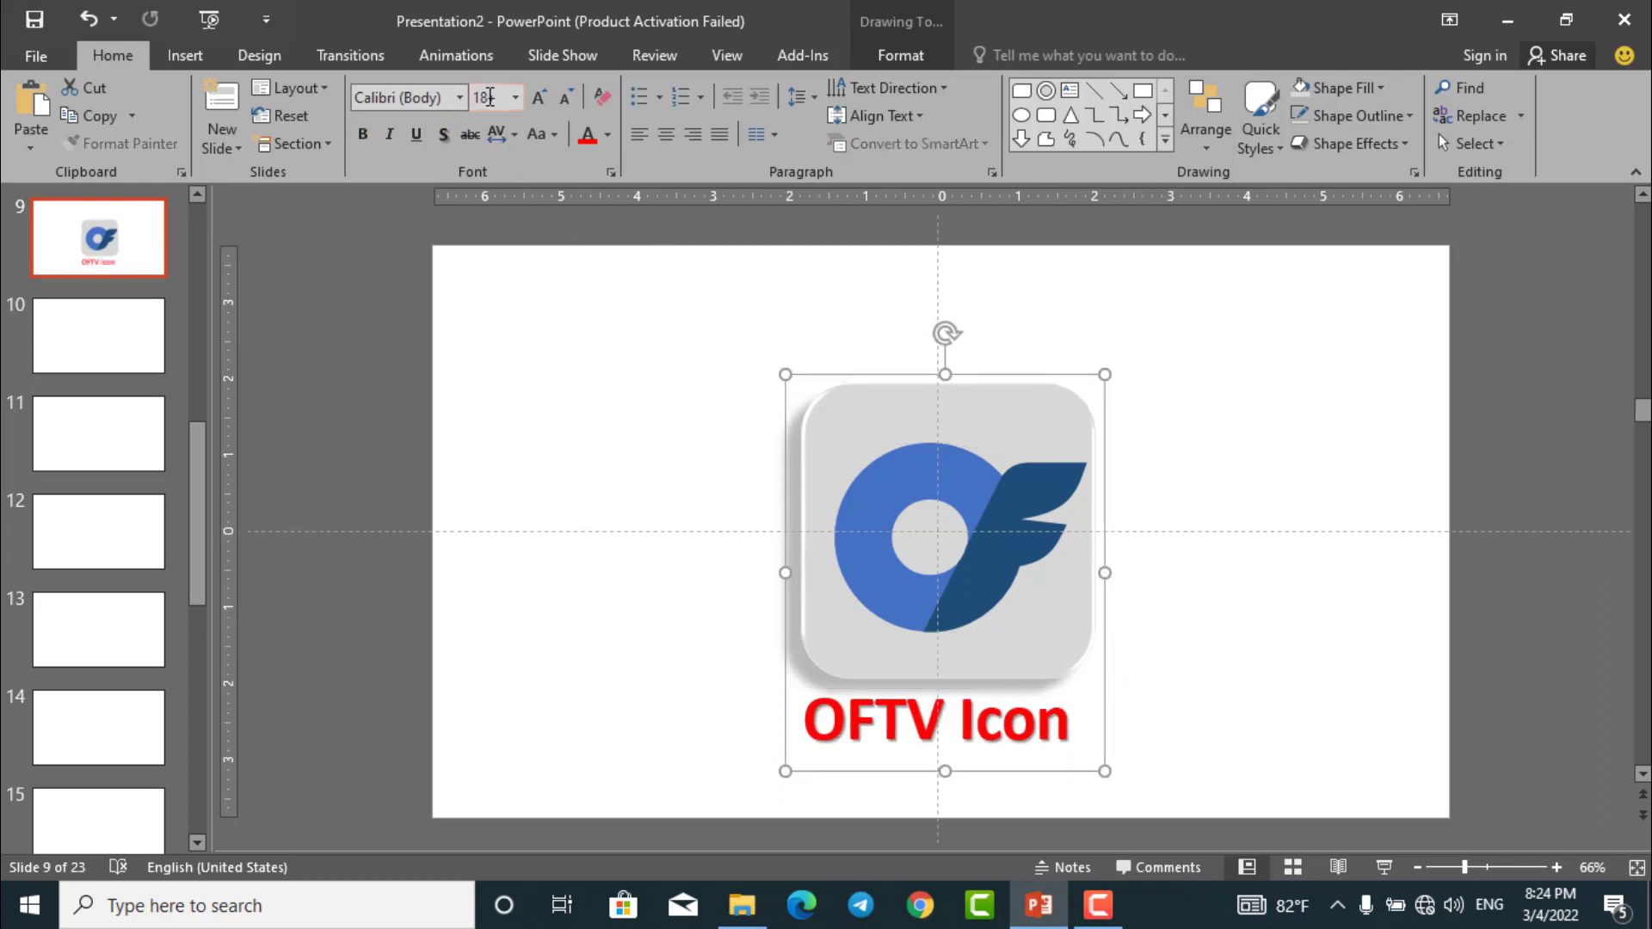
Apply the Float In animation to the grouped icon and play the slide as a full-screen slide show
{"action": "left_click", "coordinate": [456, 56]}
{"action": "left_click", "coordinate": [520, 112]}
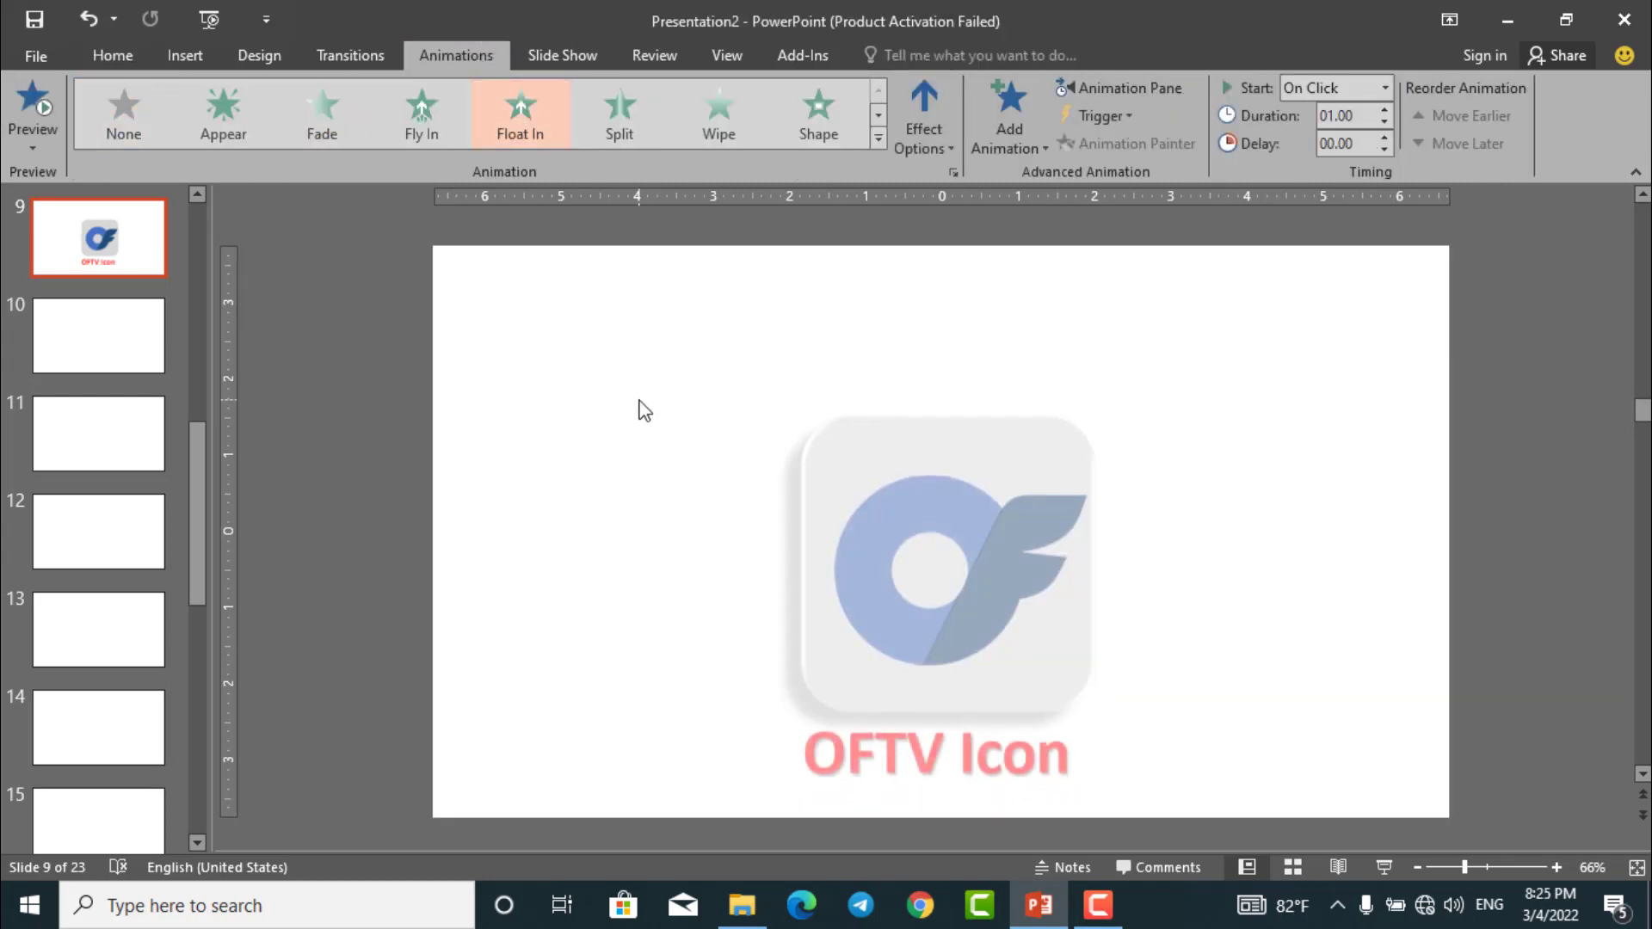
{"action": "left_click", "coordinate": [1384, 867]}
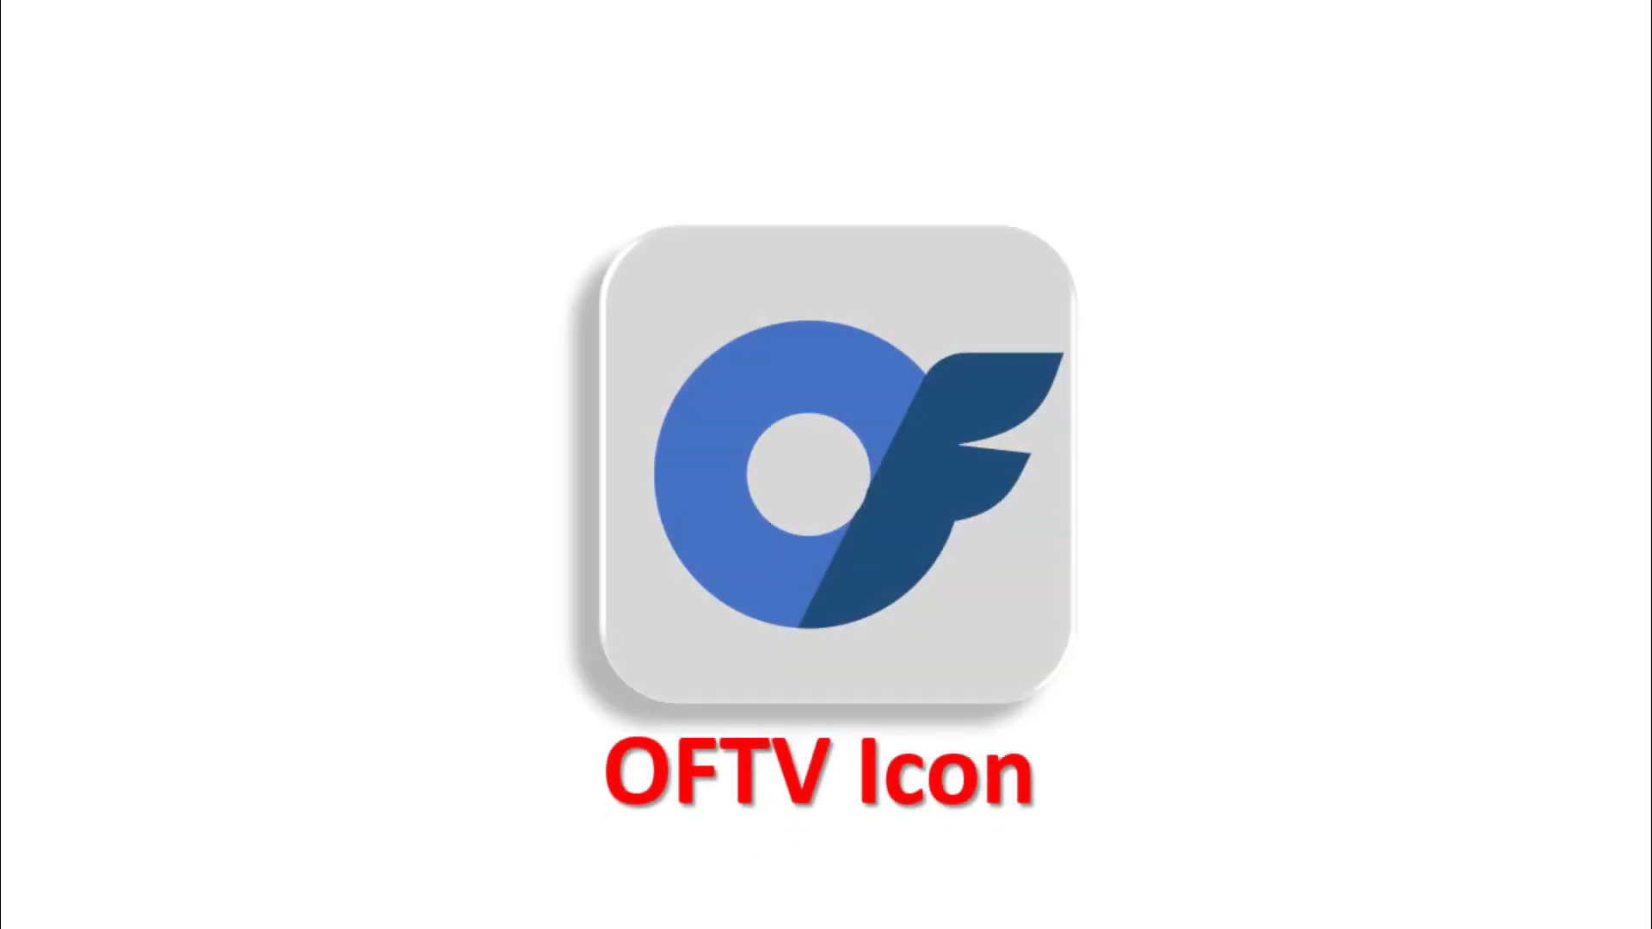
{"action": "key", "text": "Escape"}
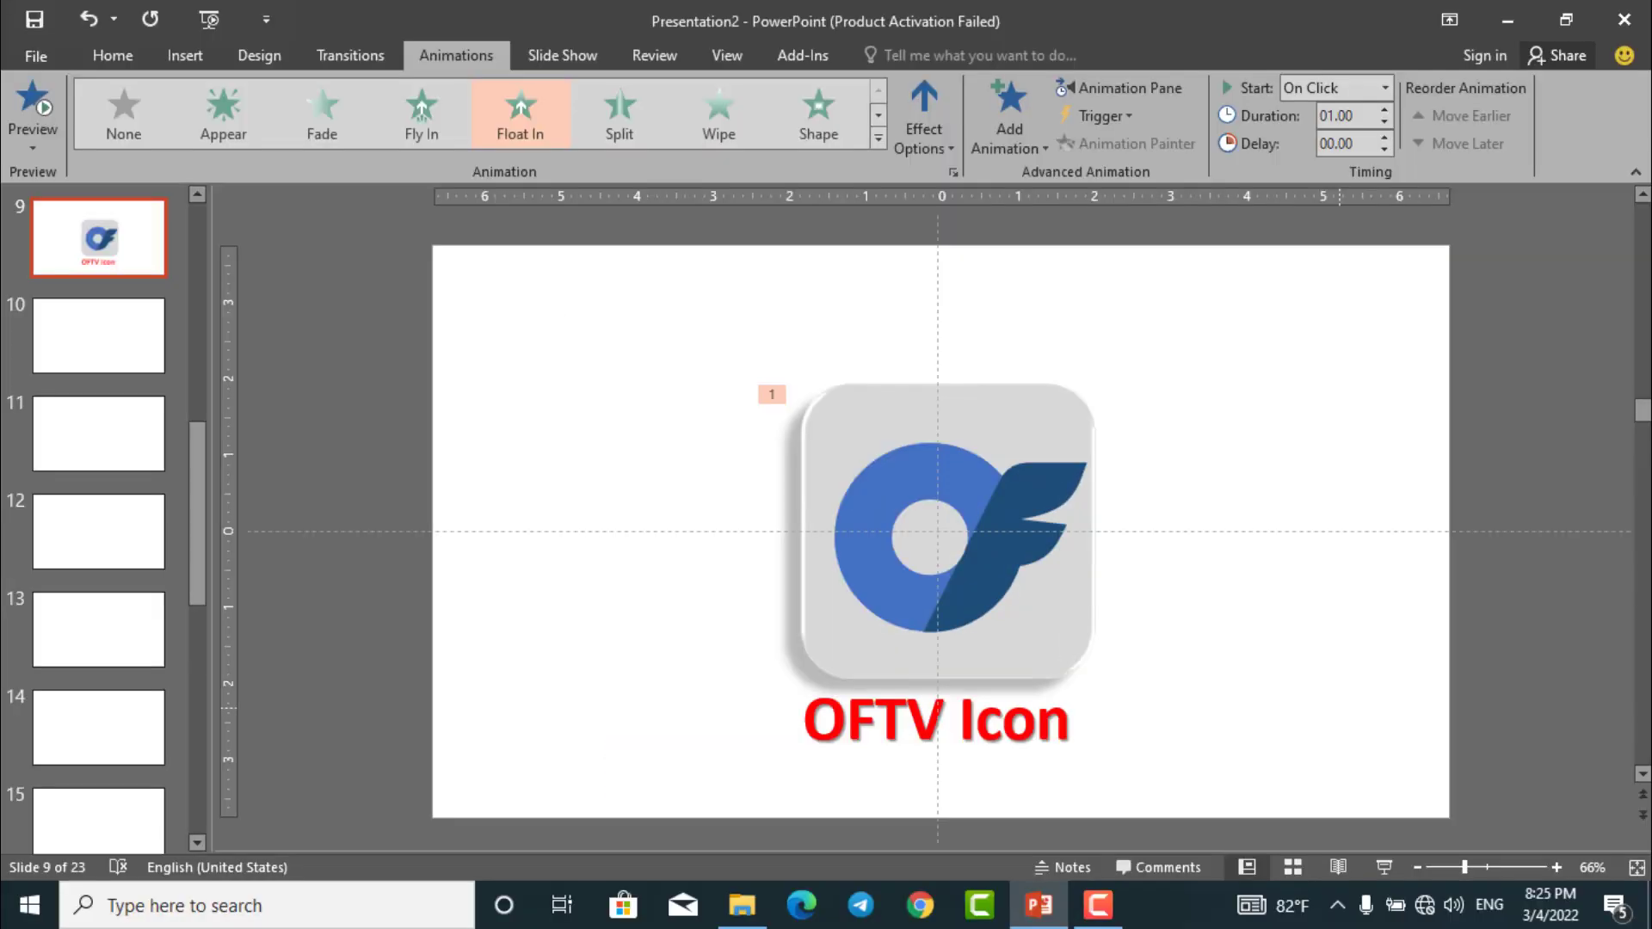